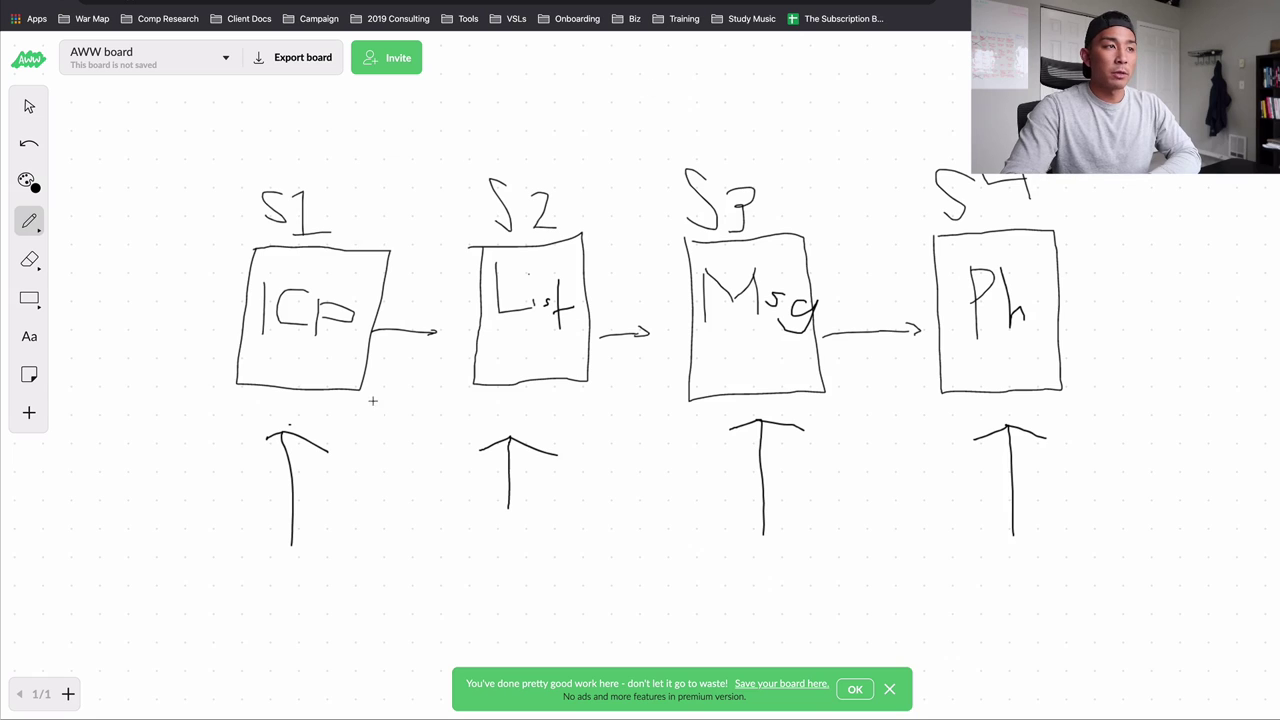
# Draw a freehand loop around the S1 ICP, S2 List and S3 Msg boxes on the whiteboard.
pyautogui.moveTo(698, 130)
pyautogui.mouseDown()
pyautogui.moveTo(394, 92)
pyautogui.moveTo(160, 291)
pyautogui.moveTo(571, 451)
pyautogui.moveTo(905, 328)
pyautogui.mouseUp()
pyautogui.moveTo(880, 270); pyautogui.dragTo(620, 127)
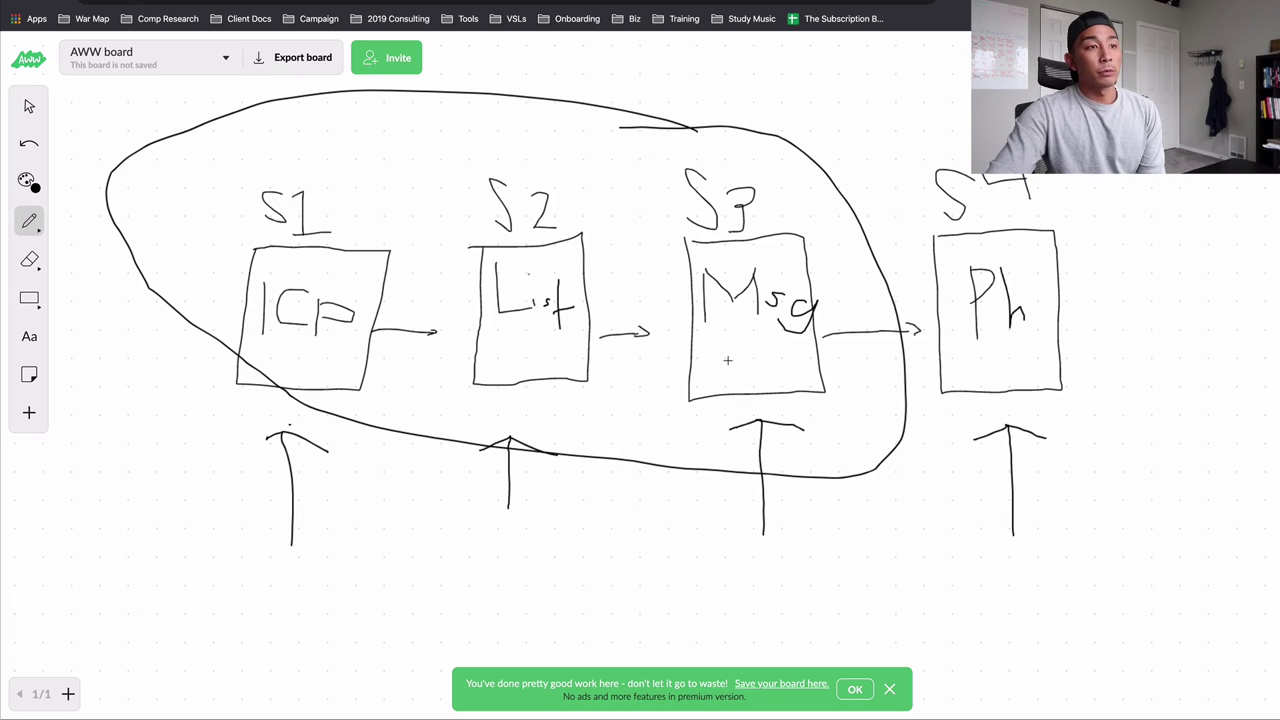
# Switch to the Cold Email spreadsheet in Google Sheets and review the Industries and Geography entries of the ICP.
pyautogui.click(598, 2)
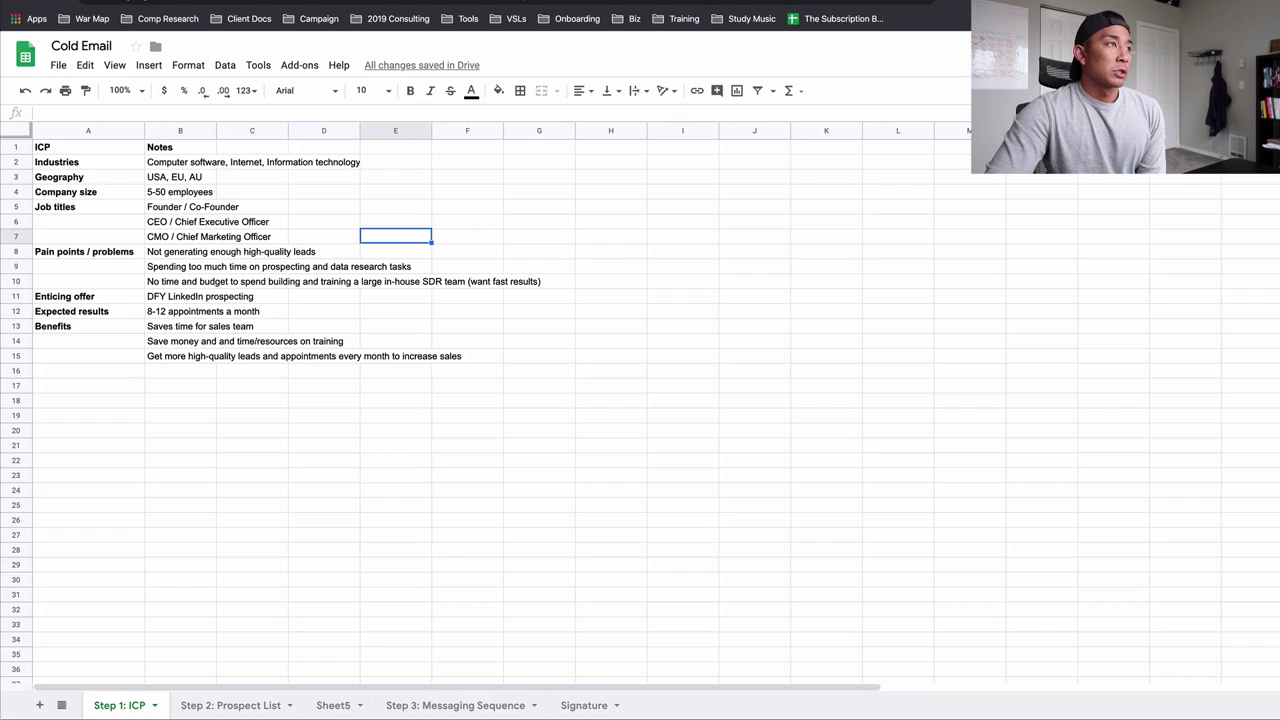
pyautogui.click(250, 326)
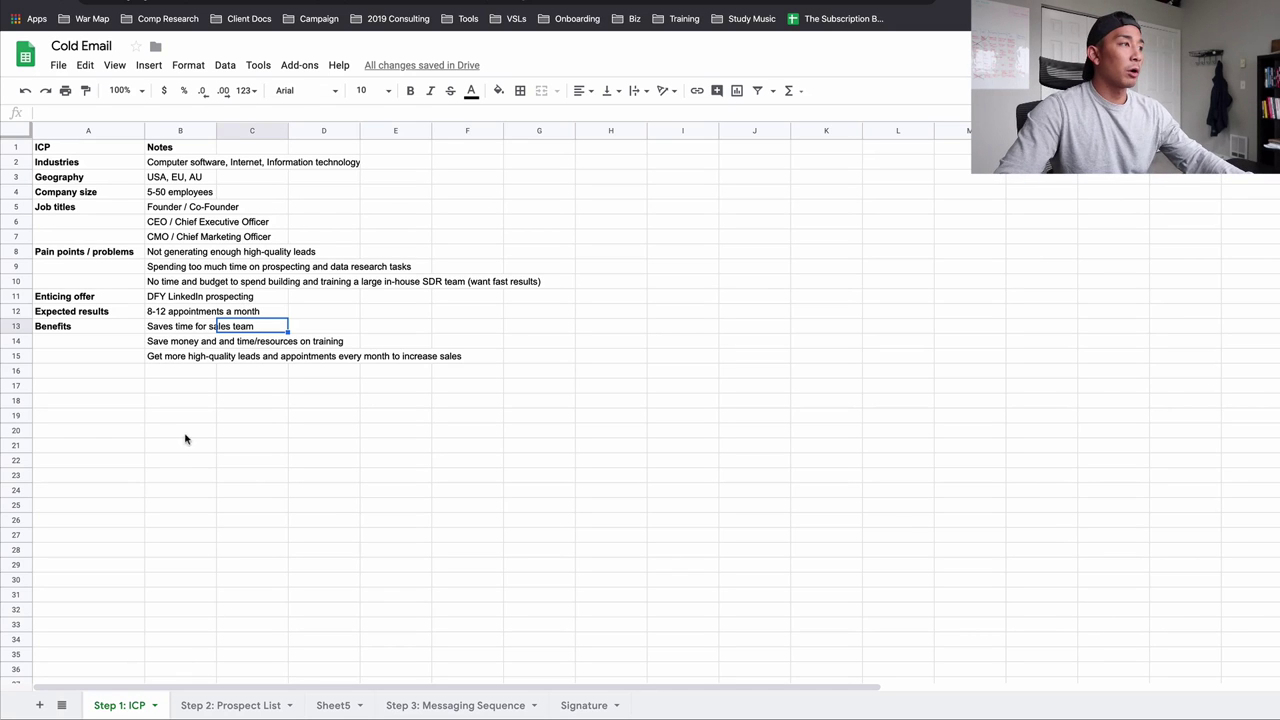
pyautogui.click(252, 176)
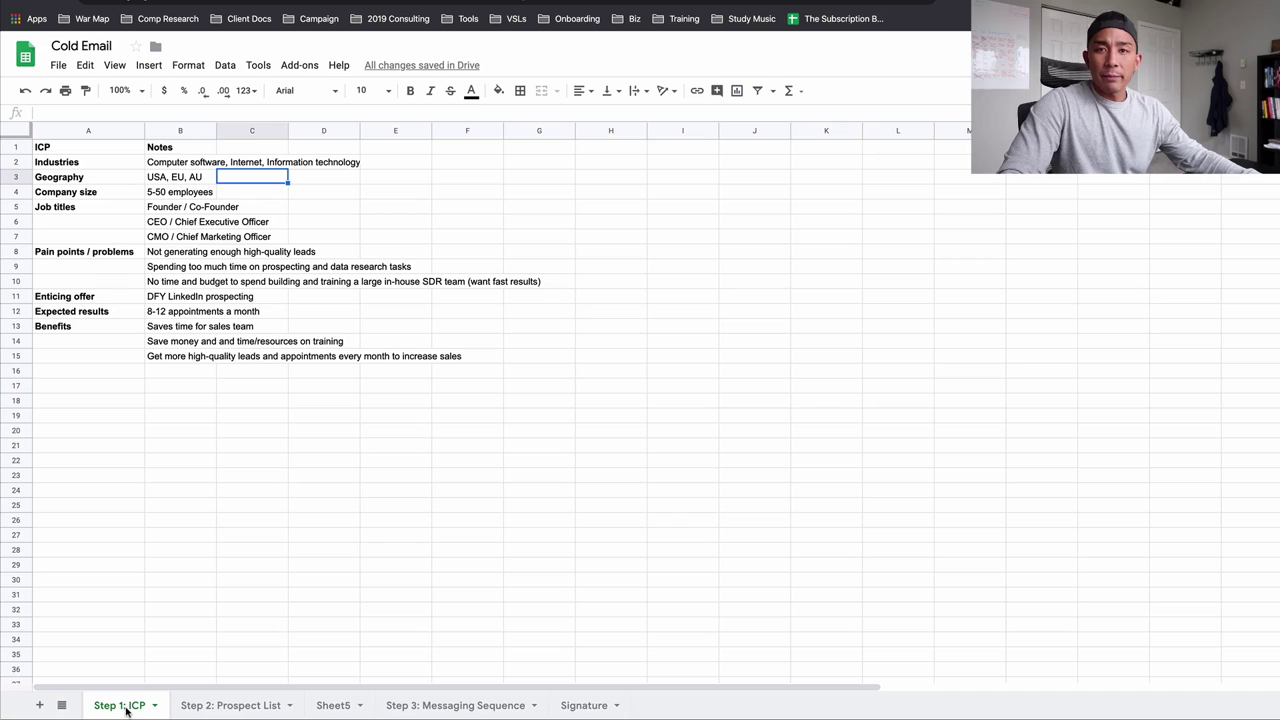
pyautogui.click(100, 162)
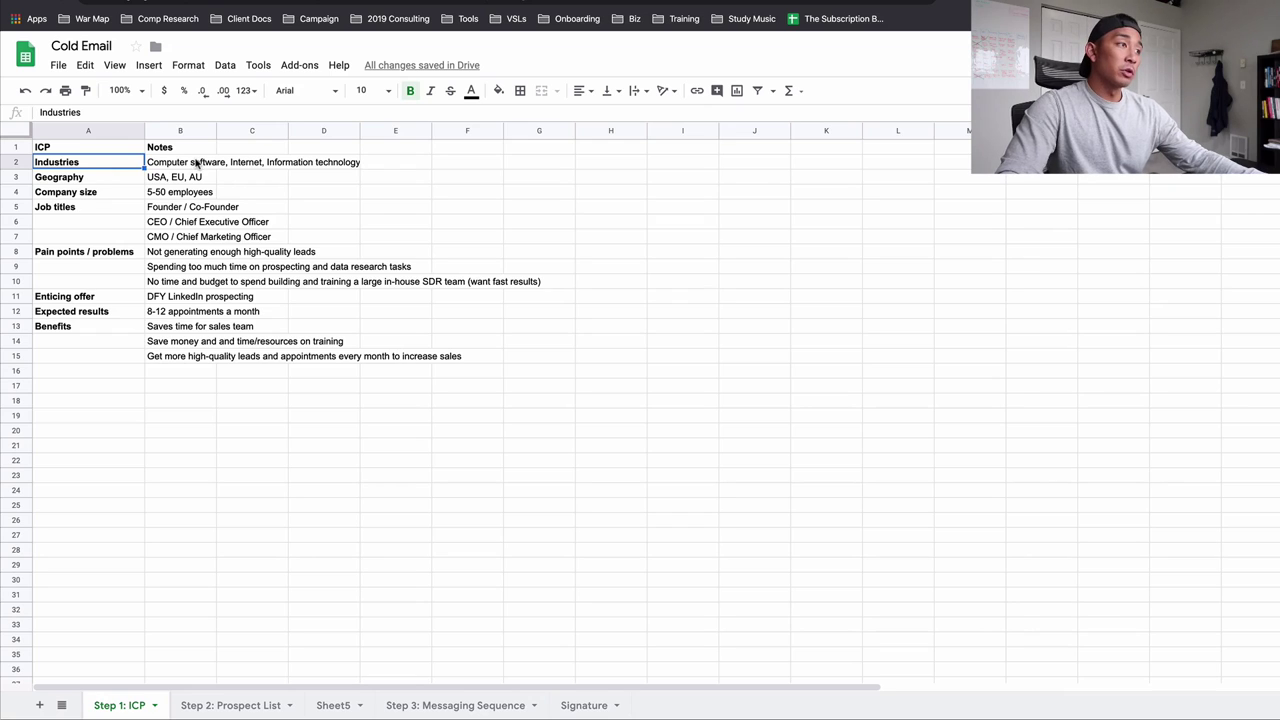
pyautogui.click(197, 163)
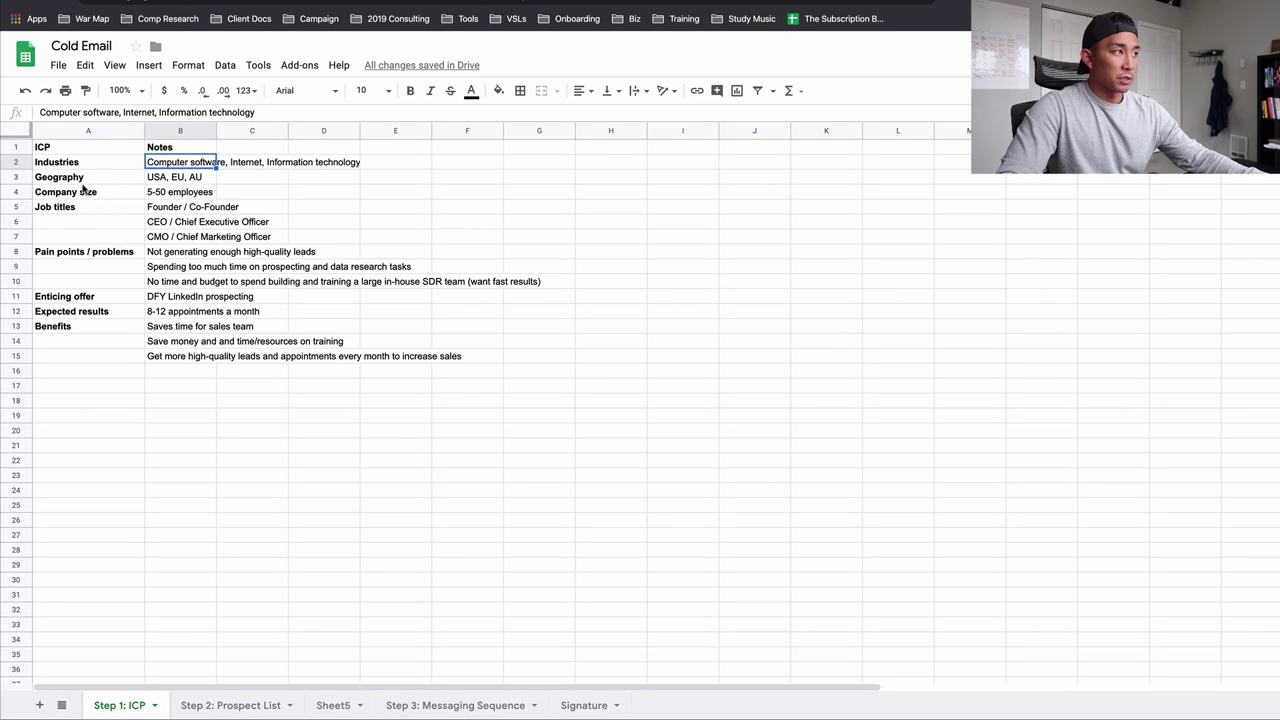
pyautogui.click(92, 166)
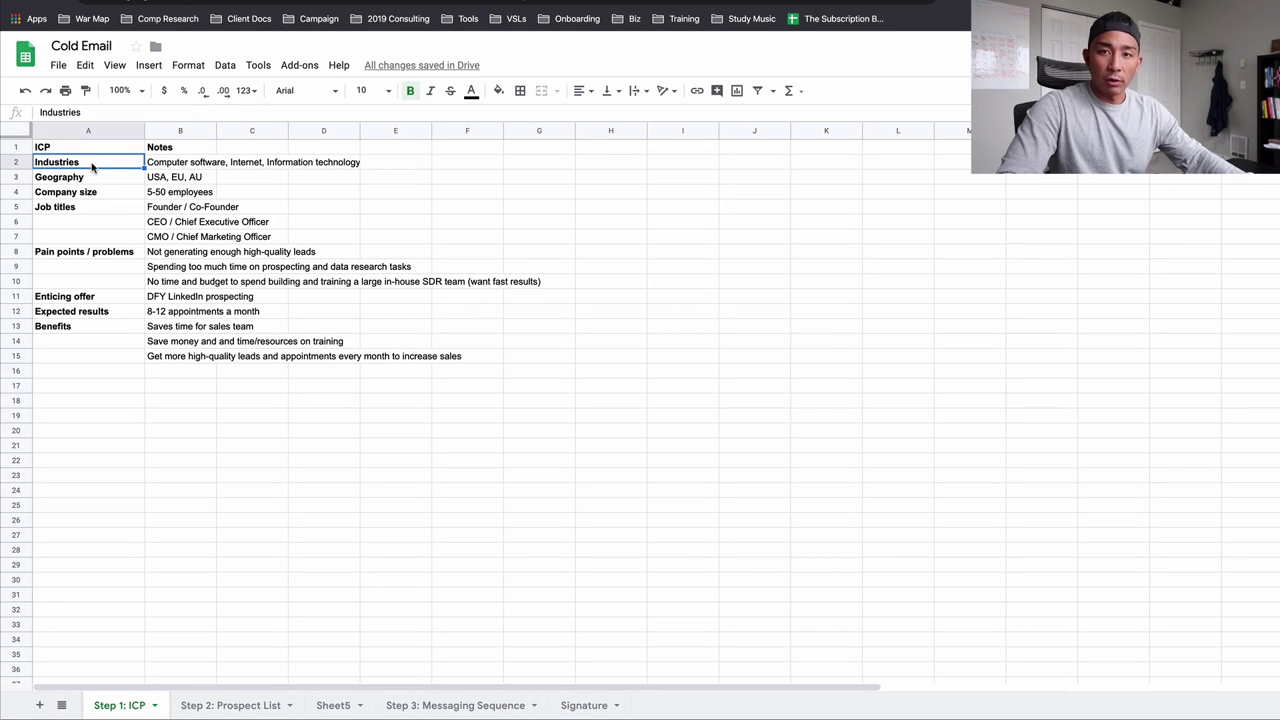
pyautogui.click(179, 170)
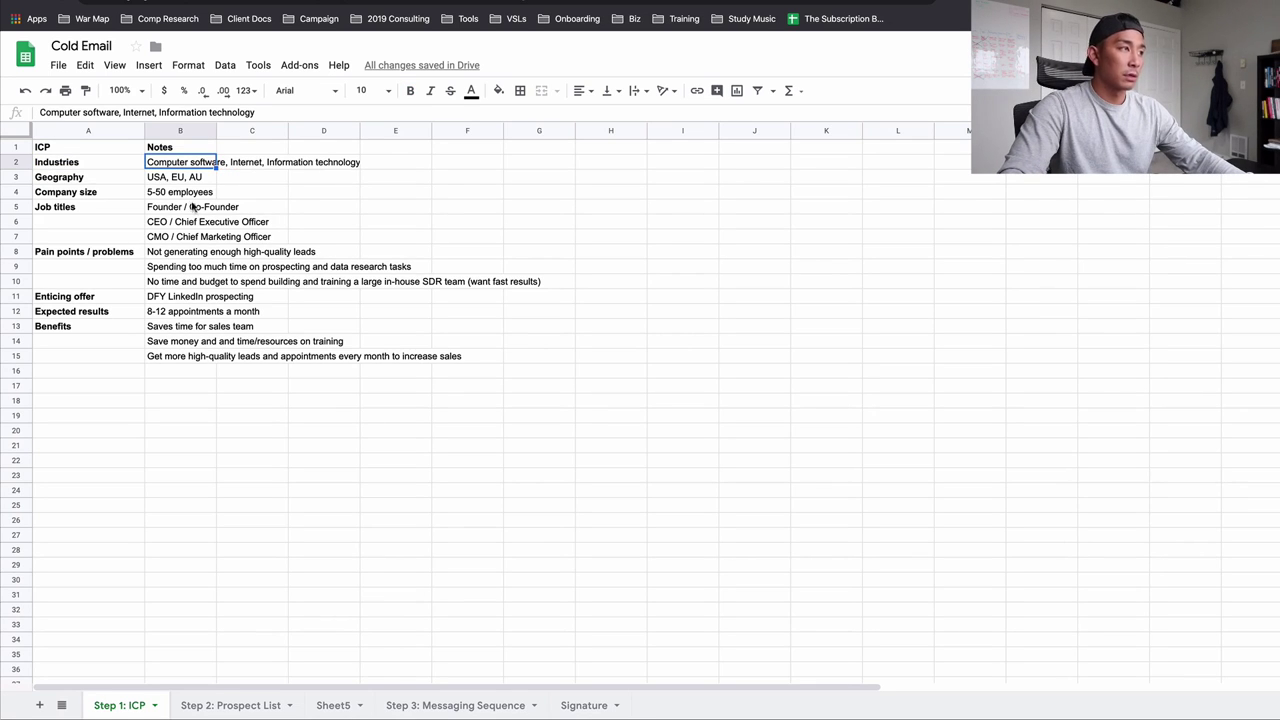
pyautogui.click(269, 113)
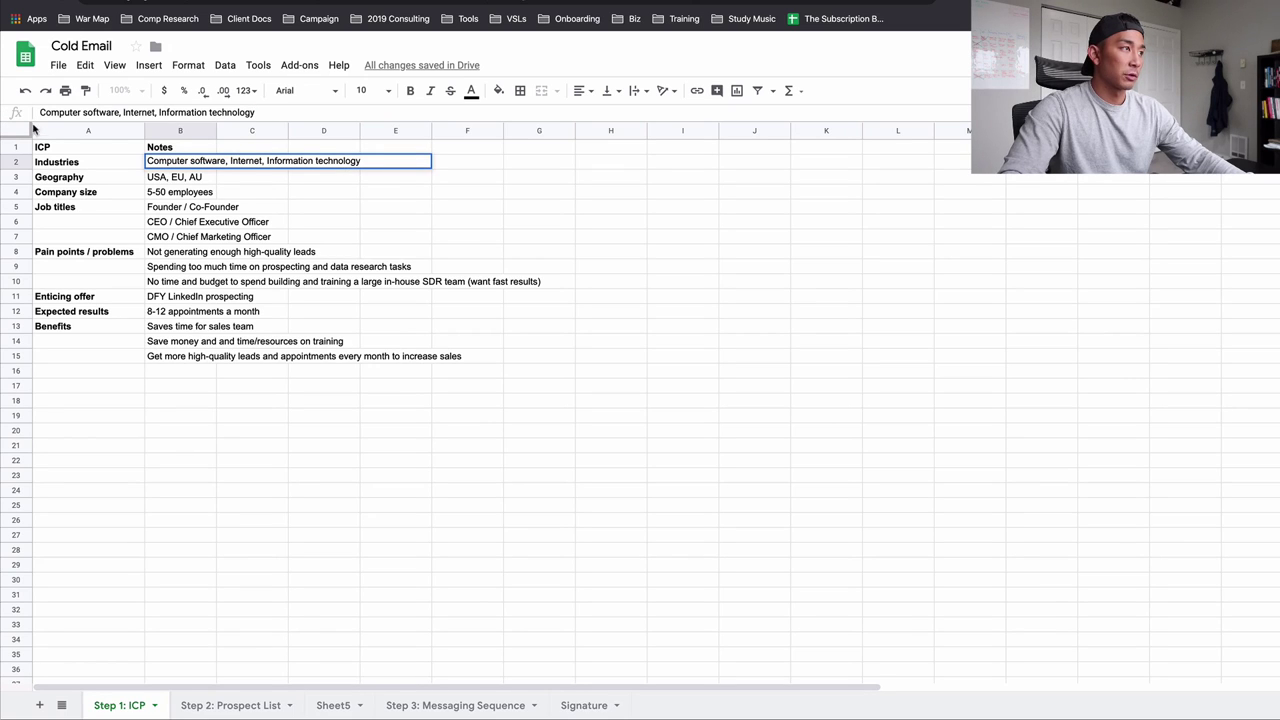
pyautogui.click(208, 237)
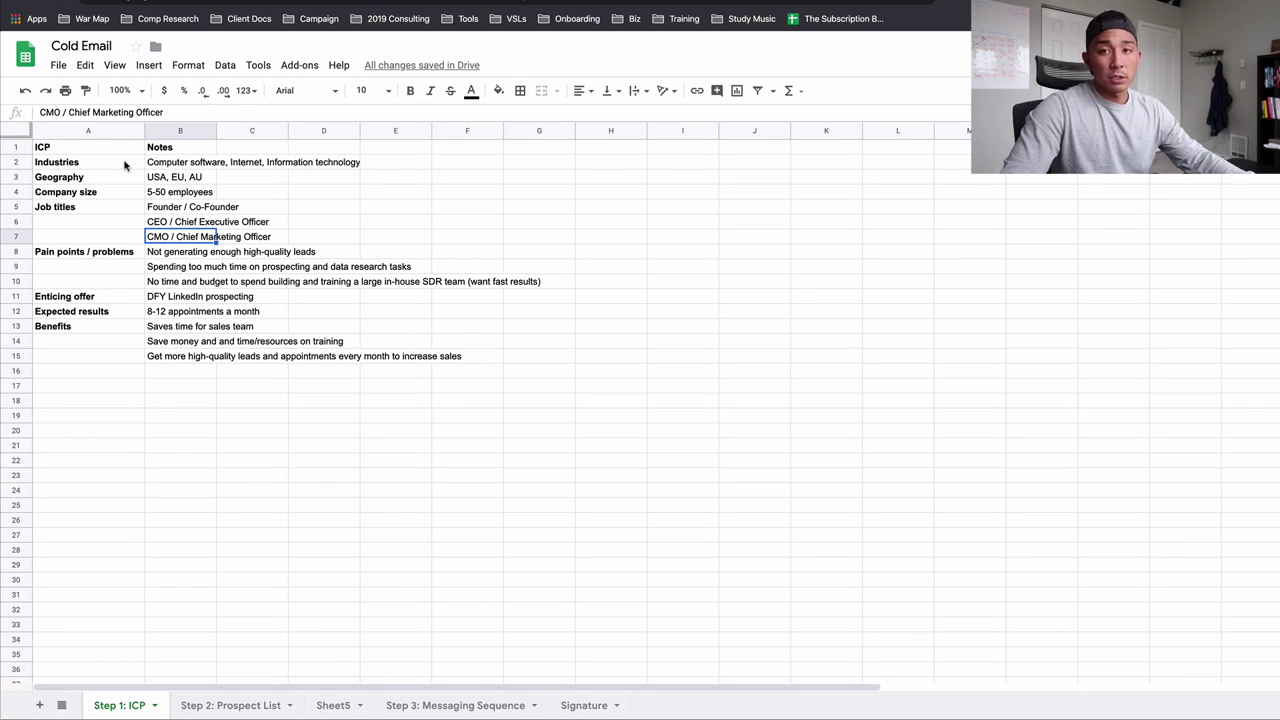
pyautogui.click(190, 177)
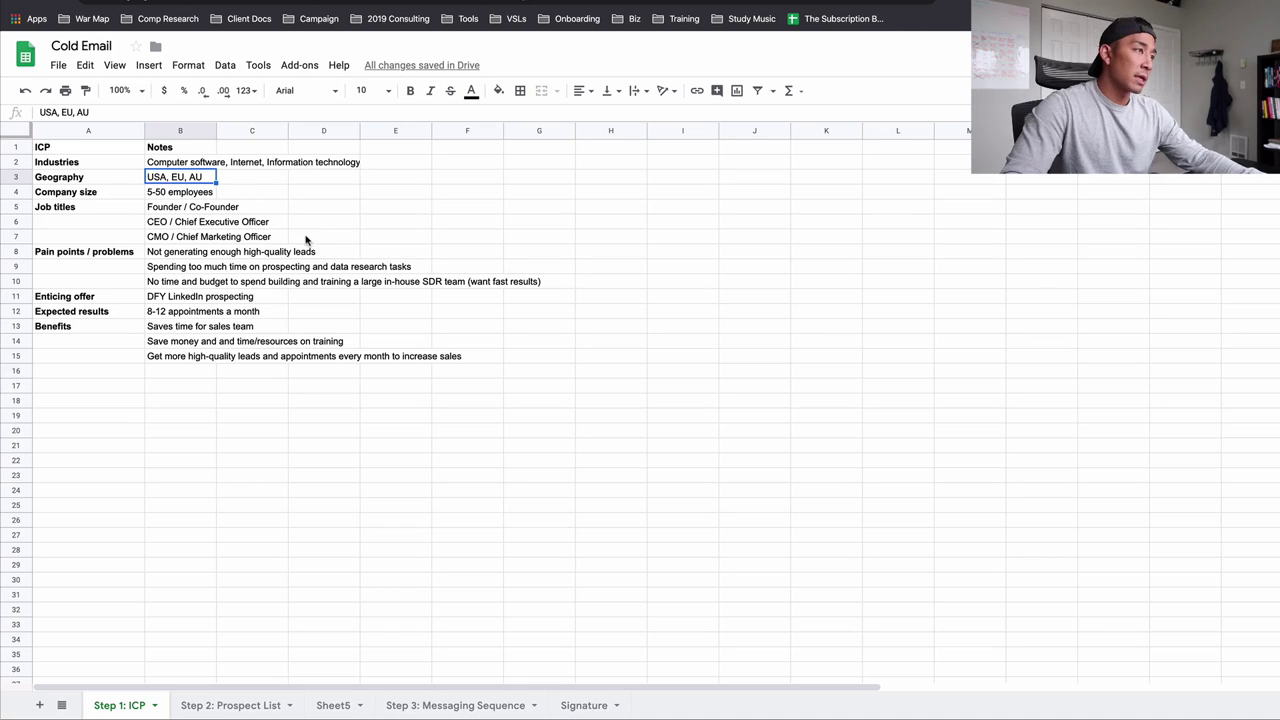
pyautogui.click(45, 114)
pyautogui.doubleClick(45, 114)
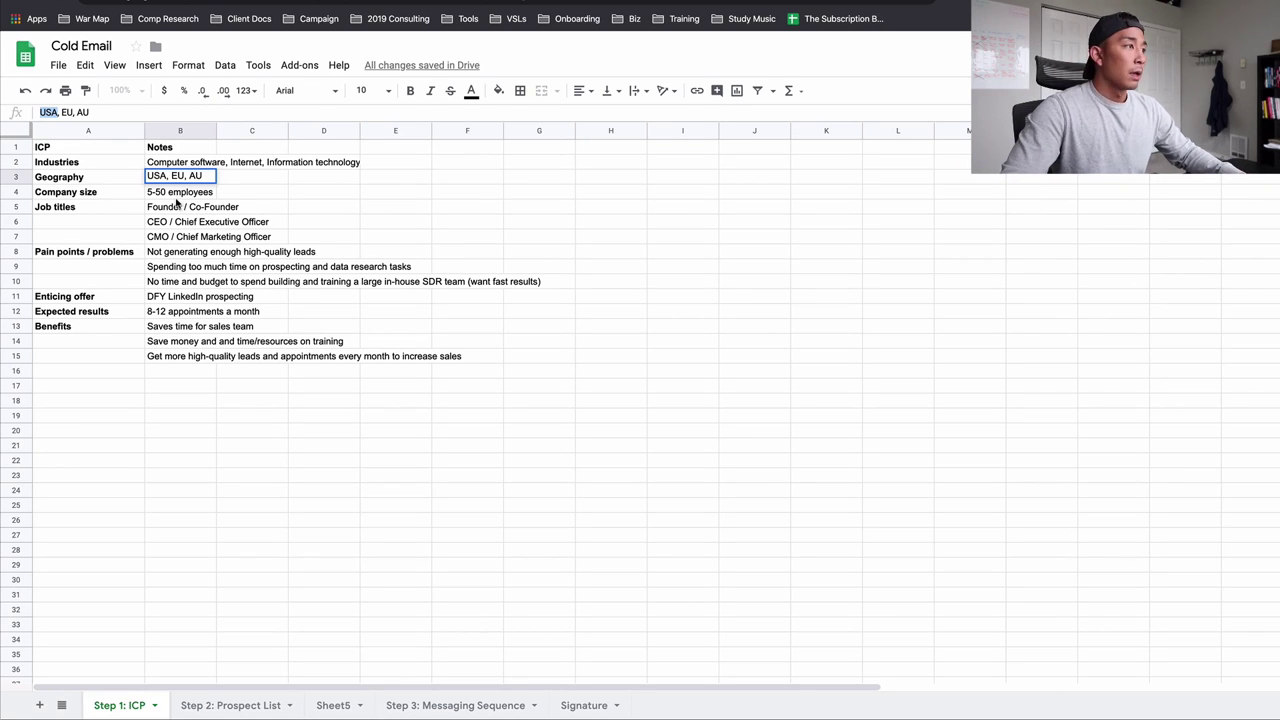
# Change the ICP's company size entry to 11-50 employees.
pyautogui.click(176, 193)
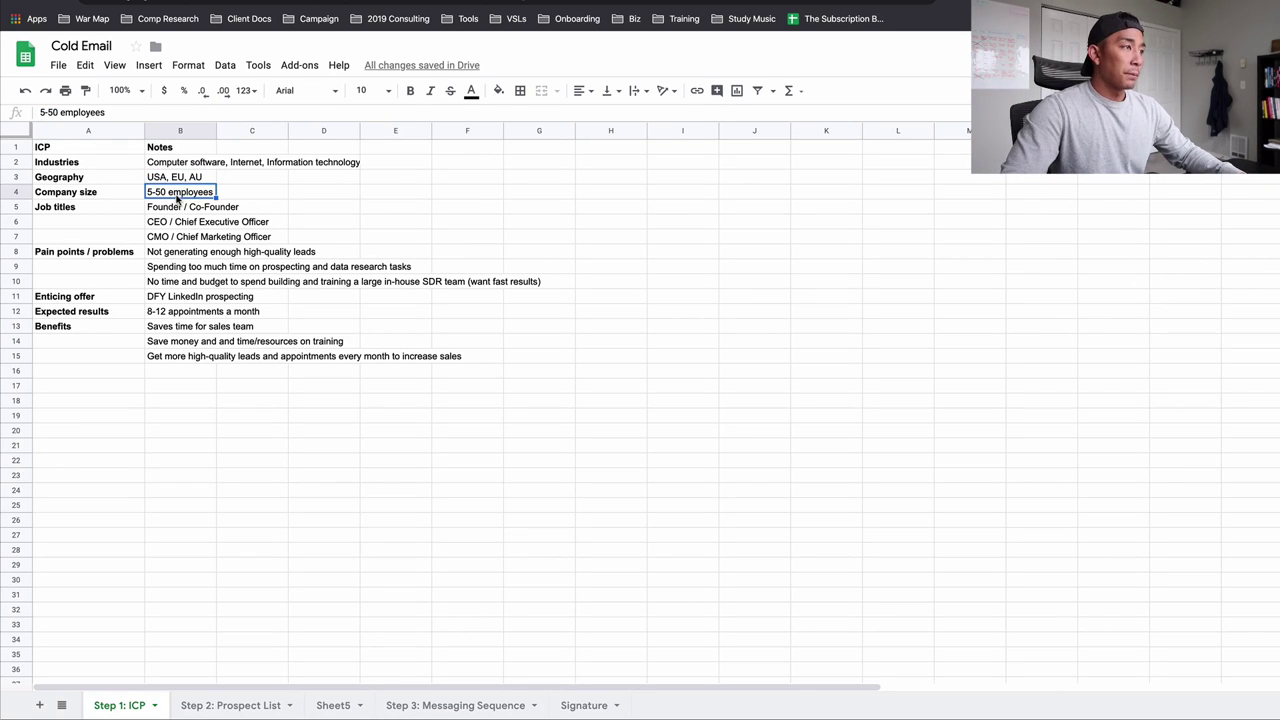
pyautogui.click(42, 112)
pyautogui.press('Delete')
pyautogui.write('11')
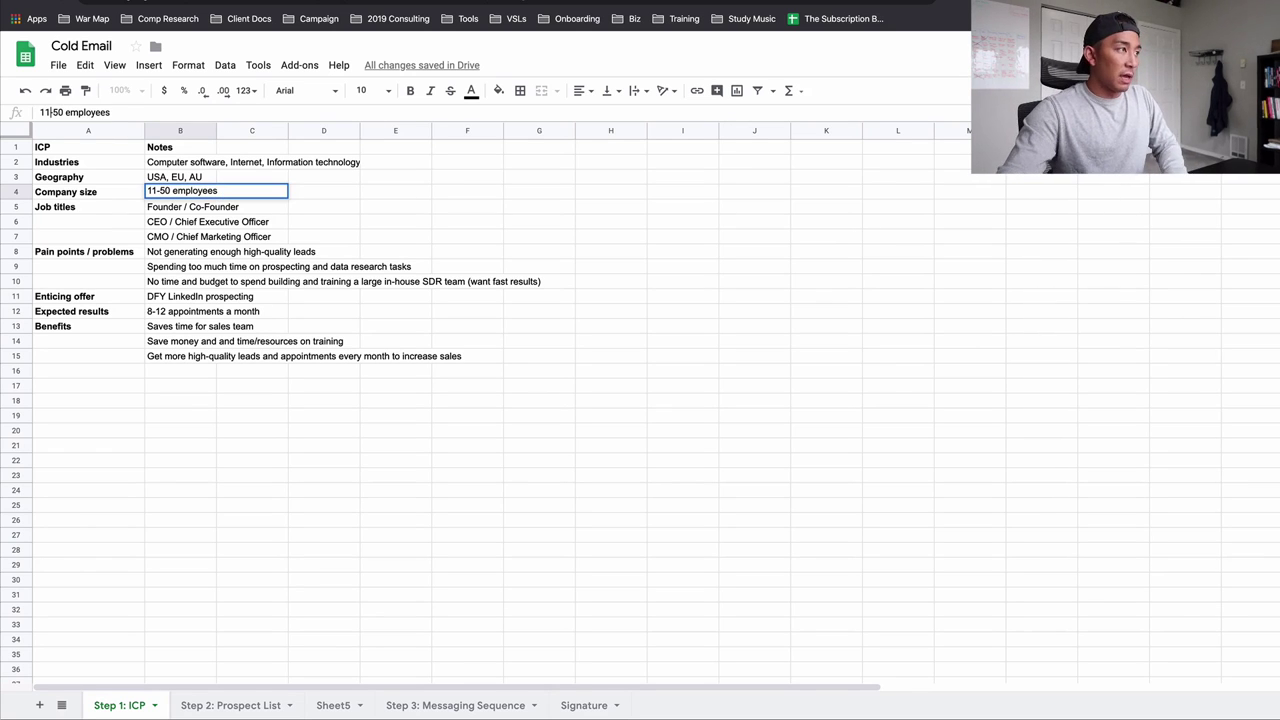
pyautogui.click(323, 326)
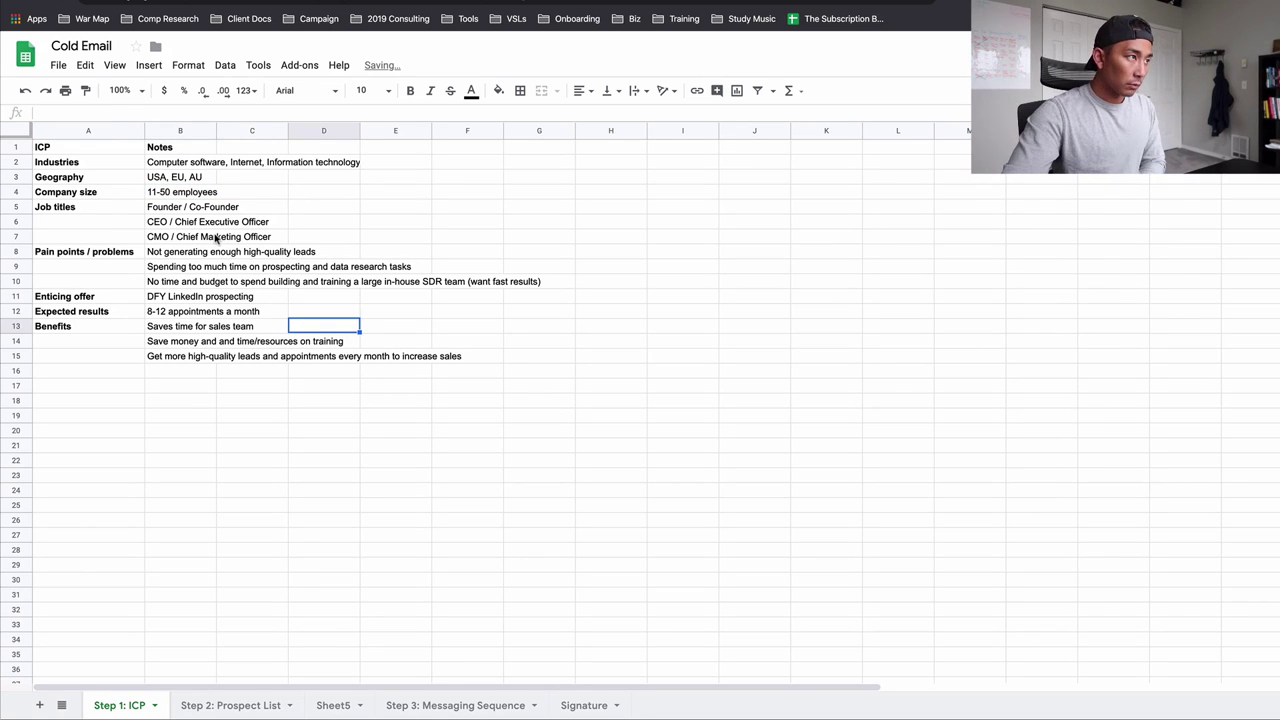
# Make the Founder / Co-Founder entry under Job titles bold.
pyautogui.click(183, 193)
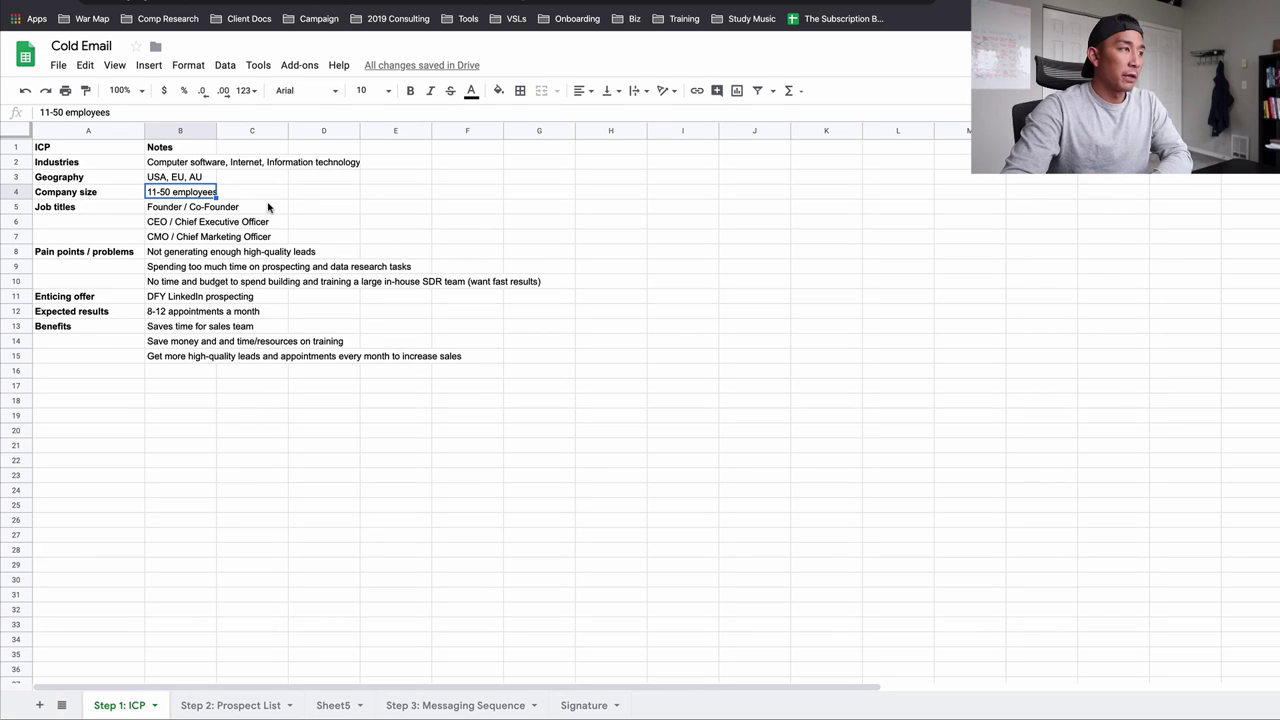
pyautogui.click(78, 209)
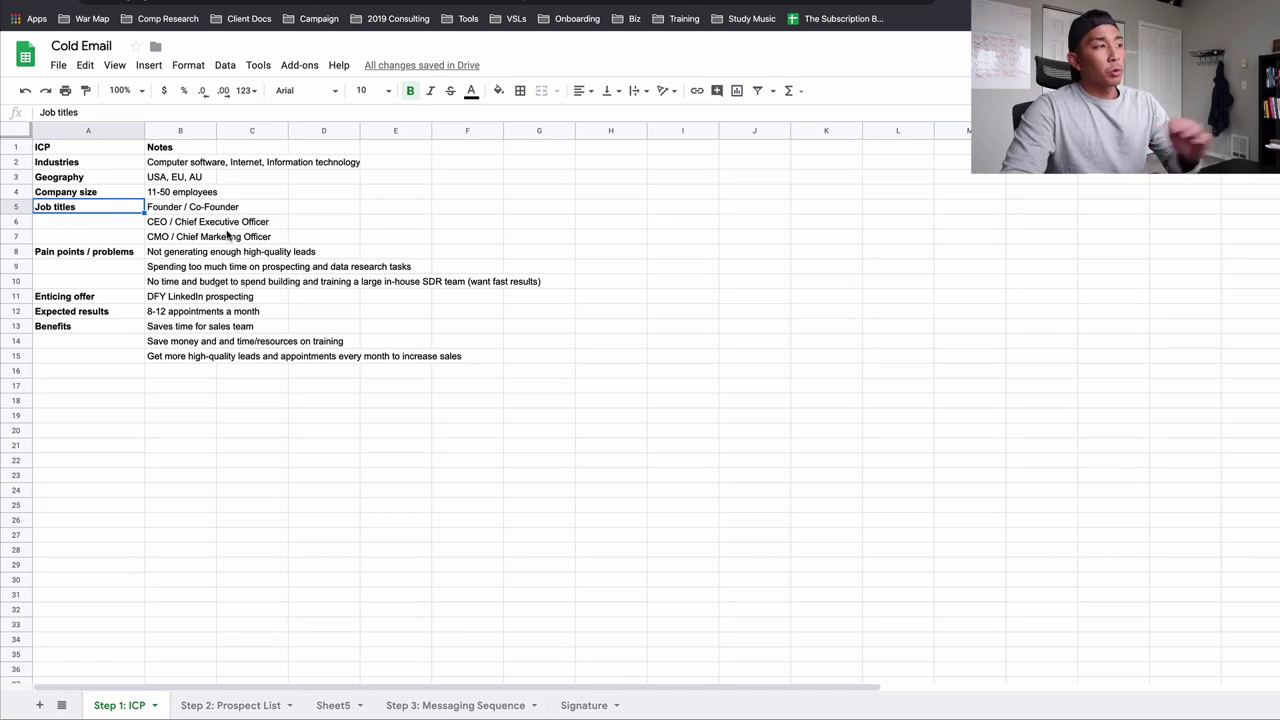
pyautogui.click(168, 211)
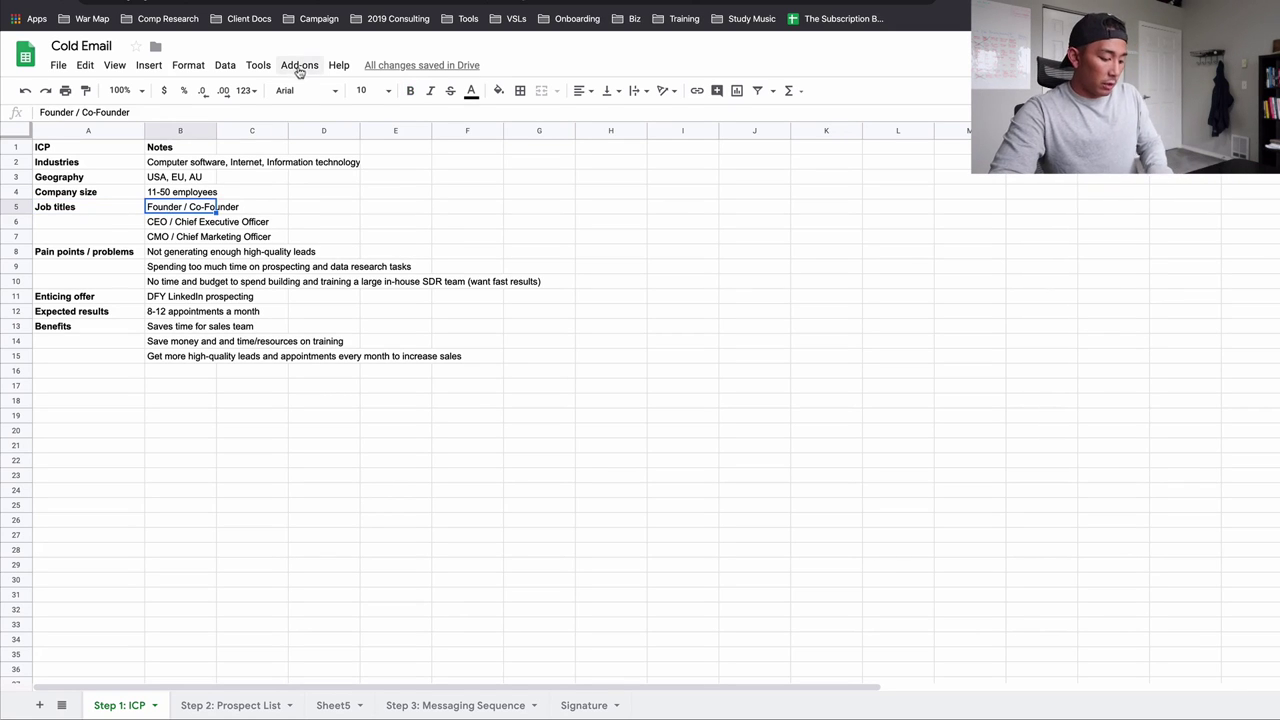
pyautogui.hotkey('ctrl', 'b')
pyautogui.click(355, 254)
pyautogui.click(157, 225)
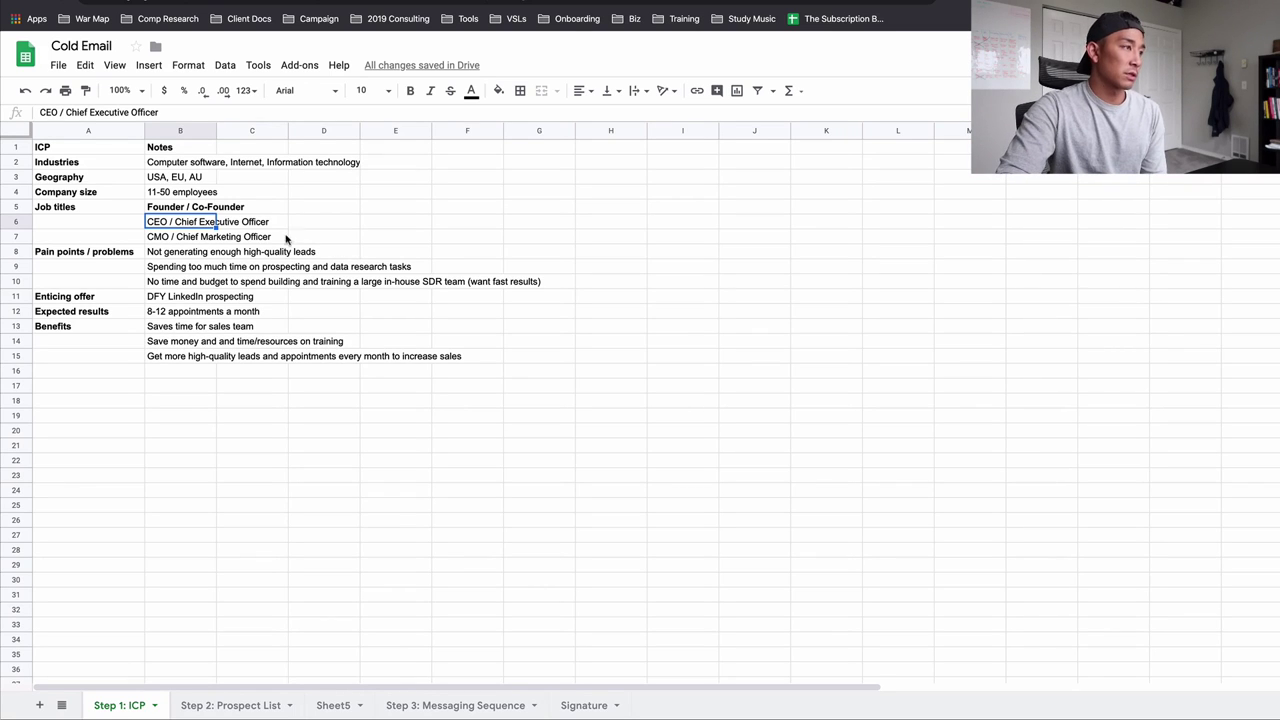
# Review the ICP's job titles and each of its pain points / problems entries.
pyautogui.click(178, 208)
pyautogui.moveTo(176, 218); pyautogui.dragTo(180, 238)
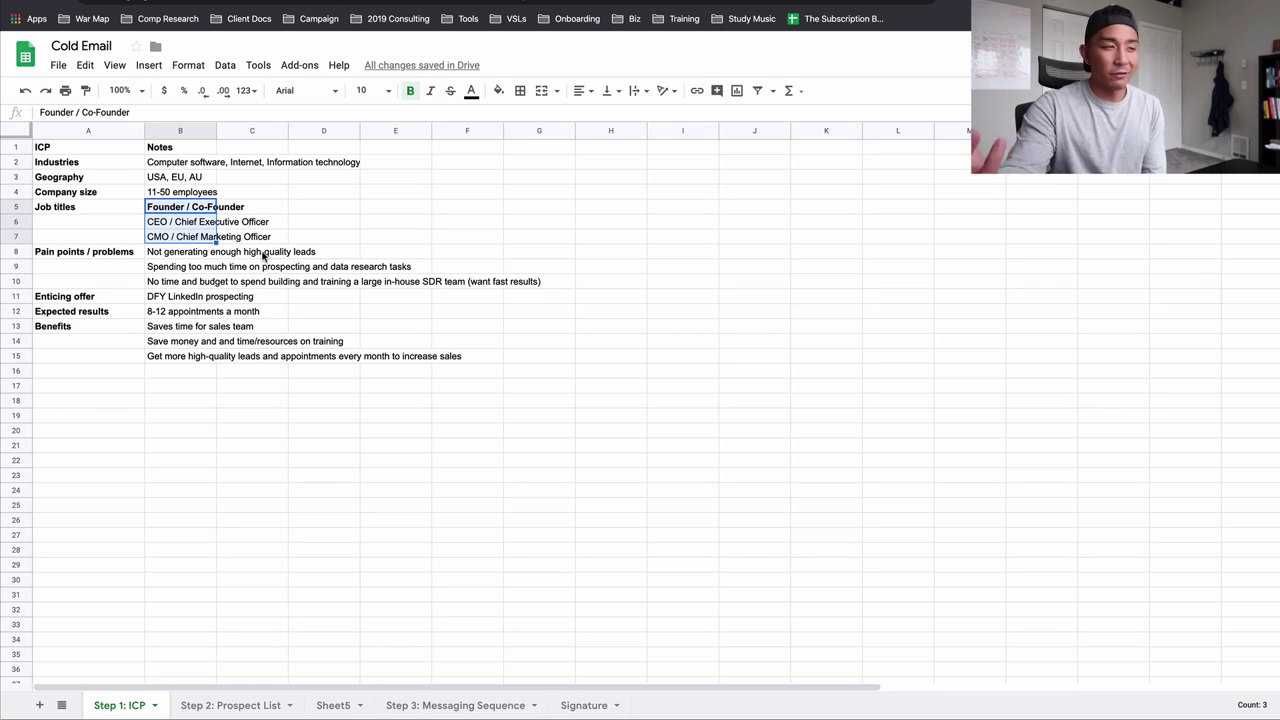
pyautogui.click(325, 358)
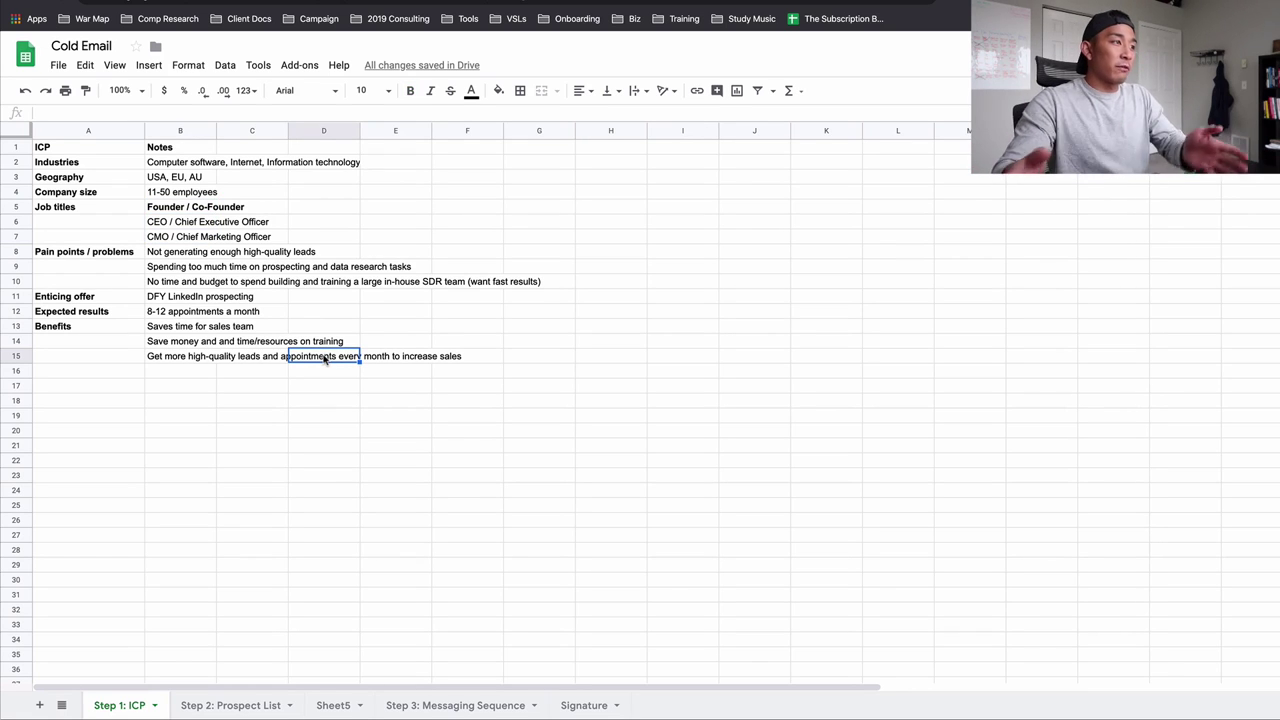
pyautogui.click(177, 209)
pyautogui.click(93, 241)
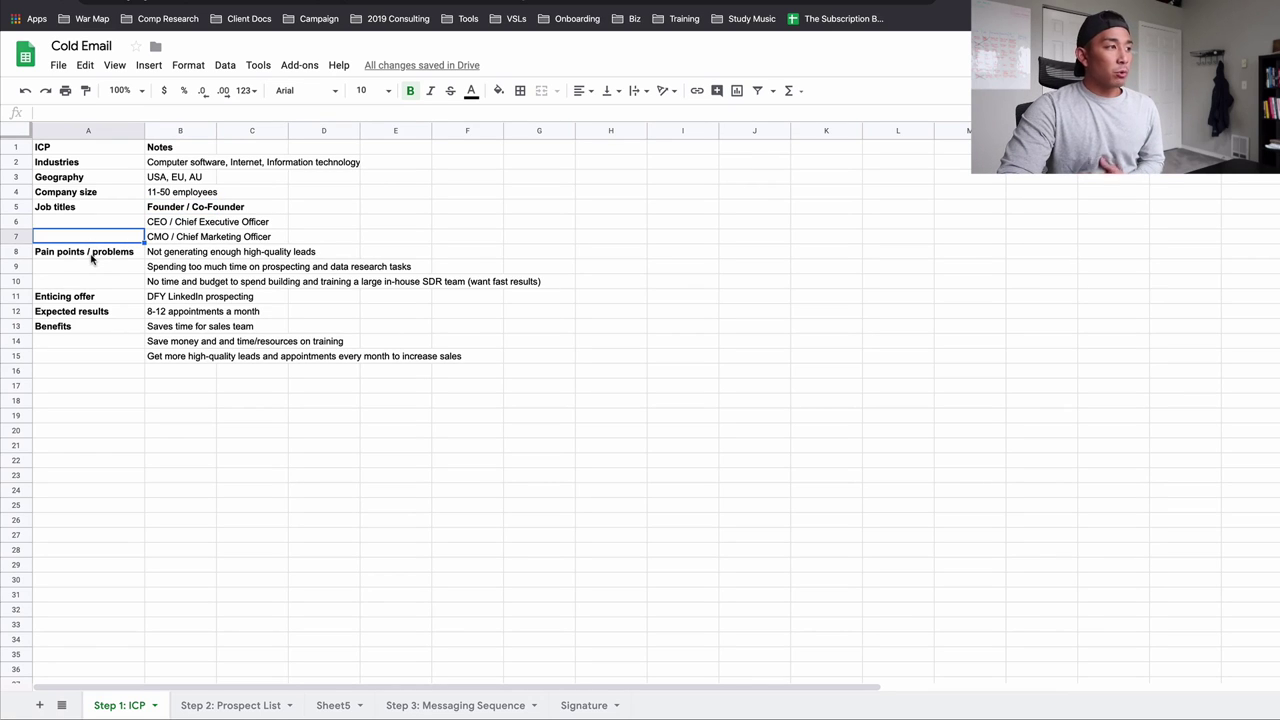
pyautogui.click(92, 254)
pyautogui.moveTo(172, 257); pyautogui.dragTo(173, 286)
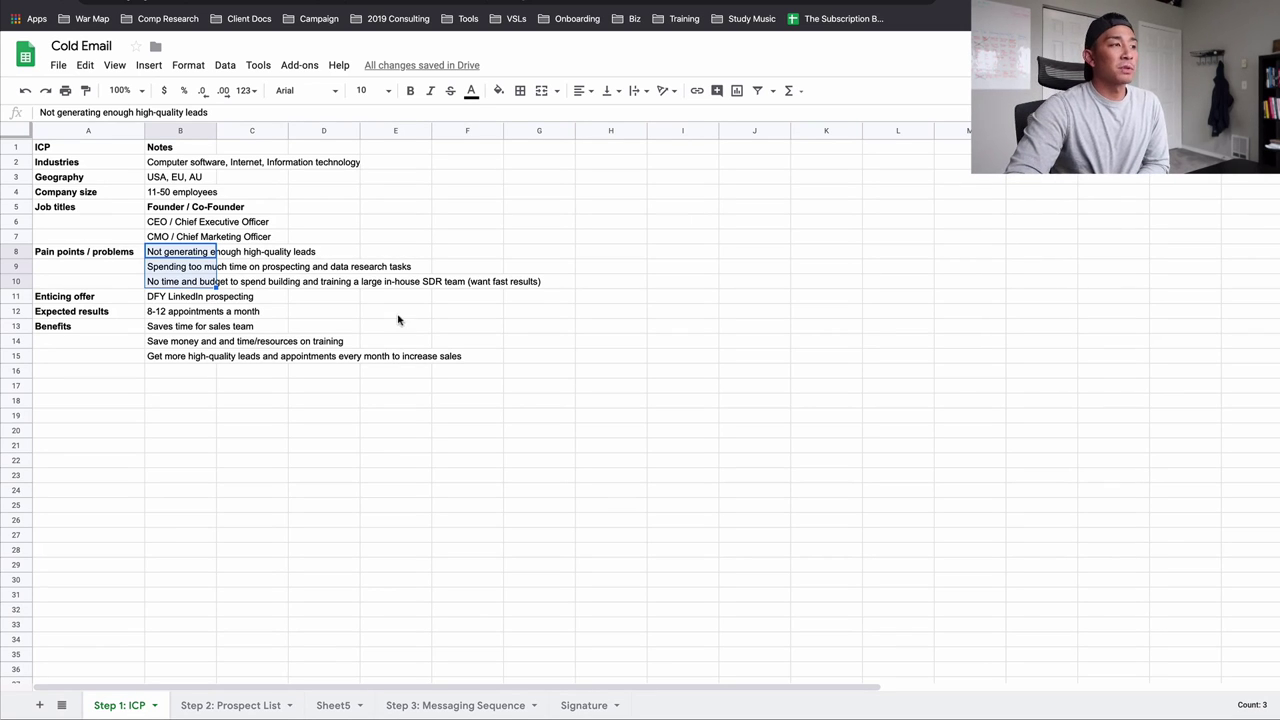
pyautogui.click(325, 313)
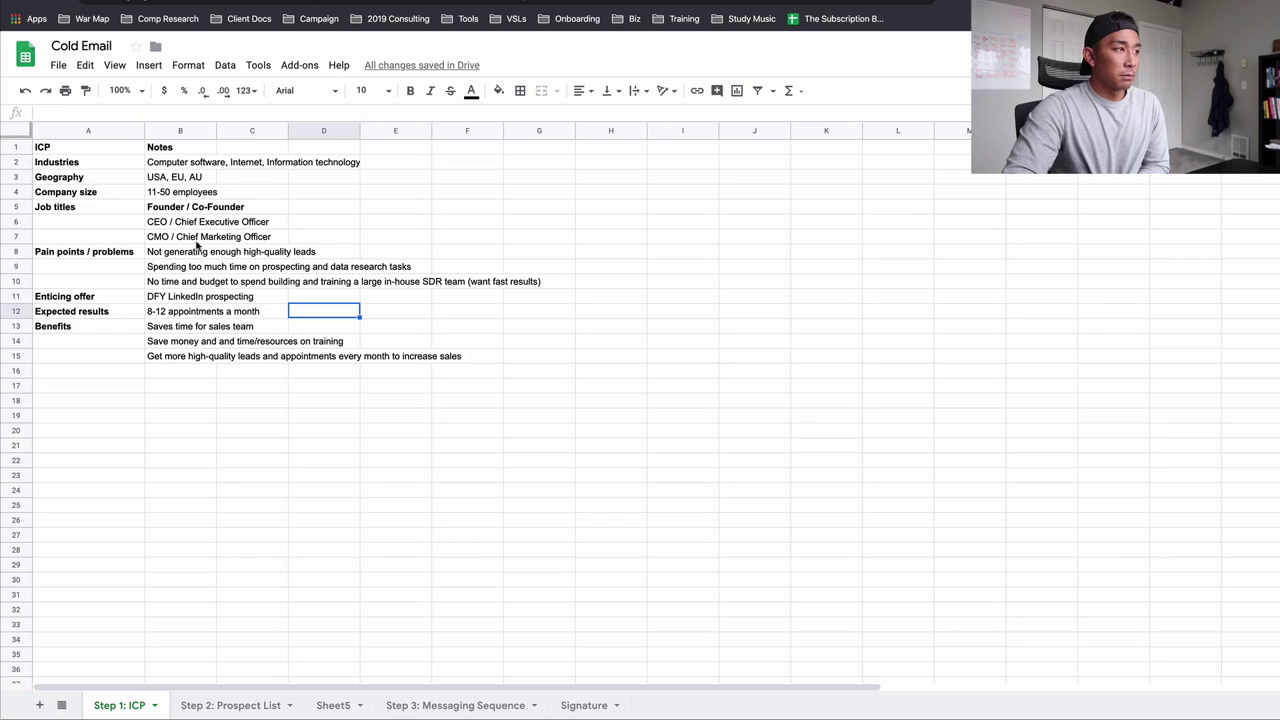
pyautogui.click(194, 252)
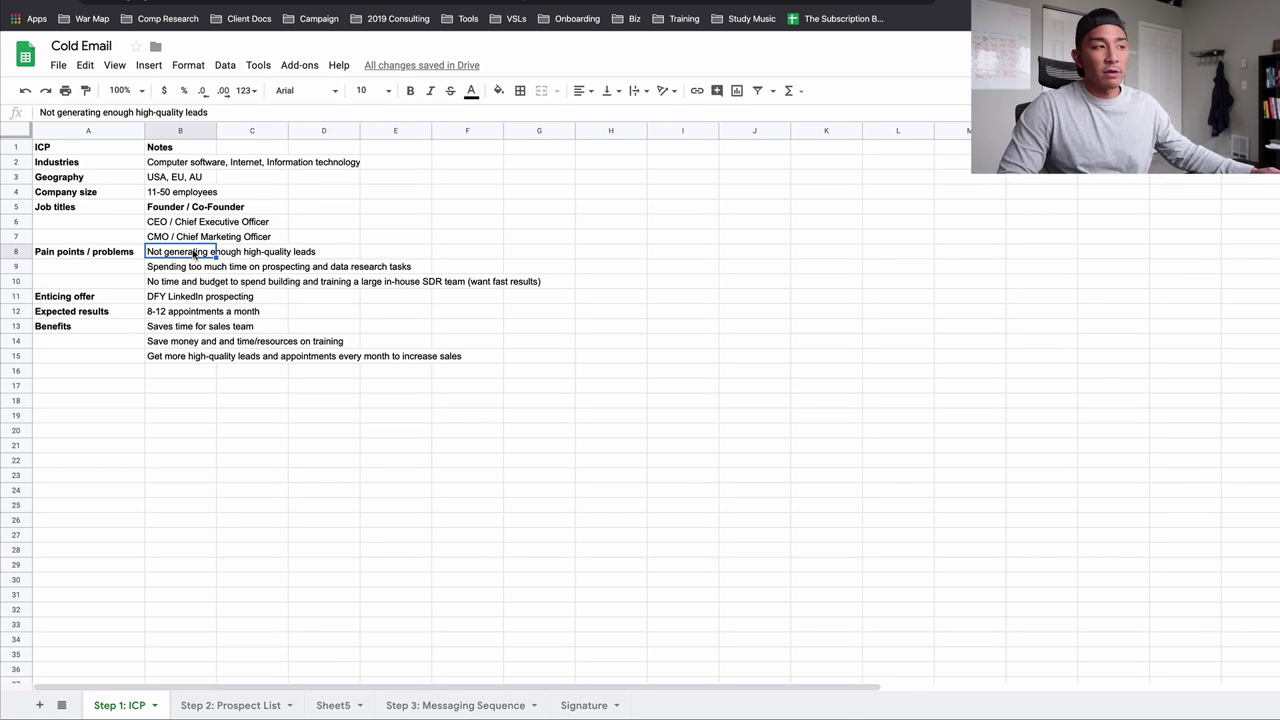
pyautogui.click(214, 267)
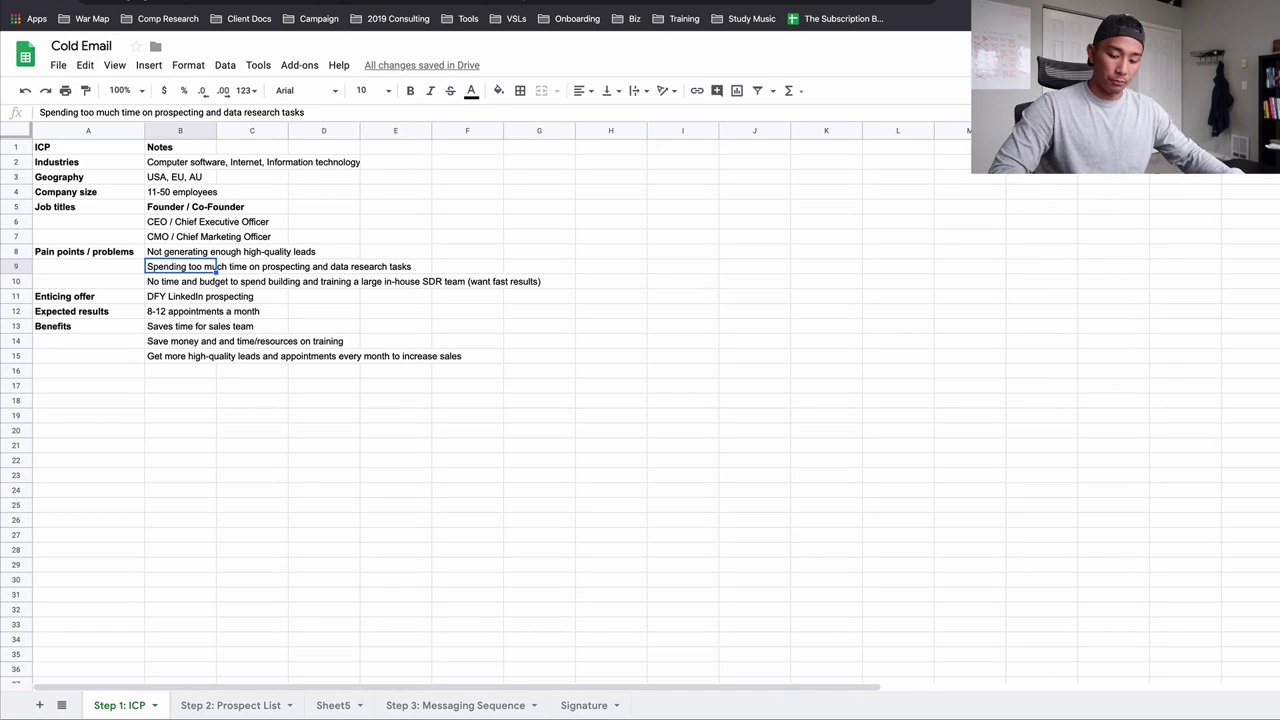
pyautogui.press('Down')
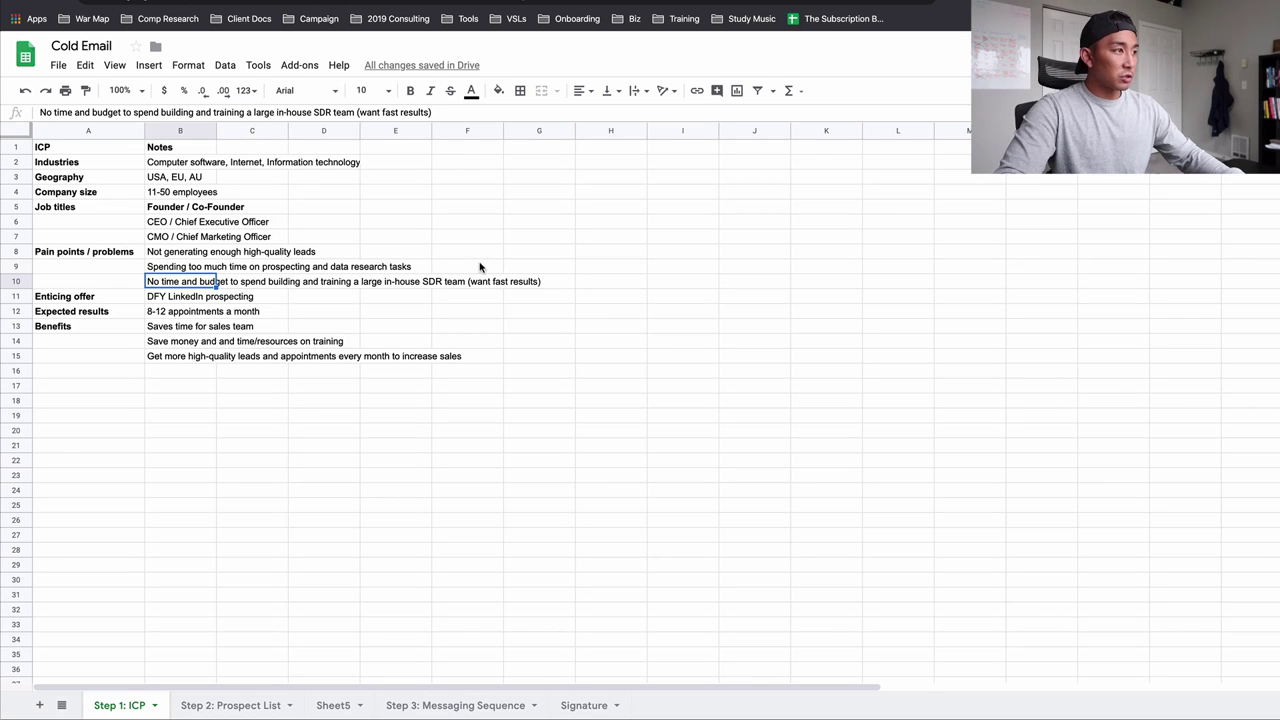
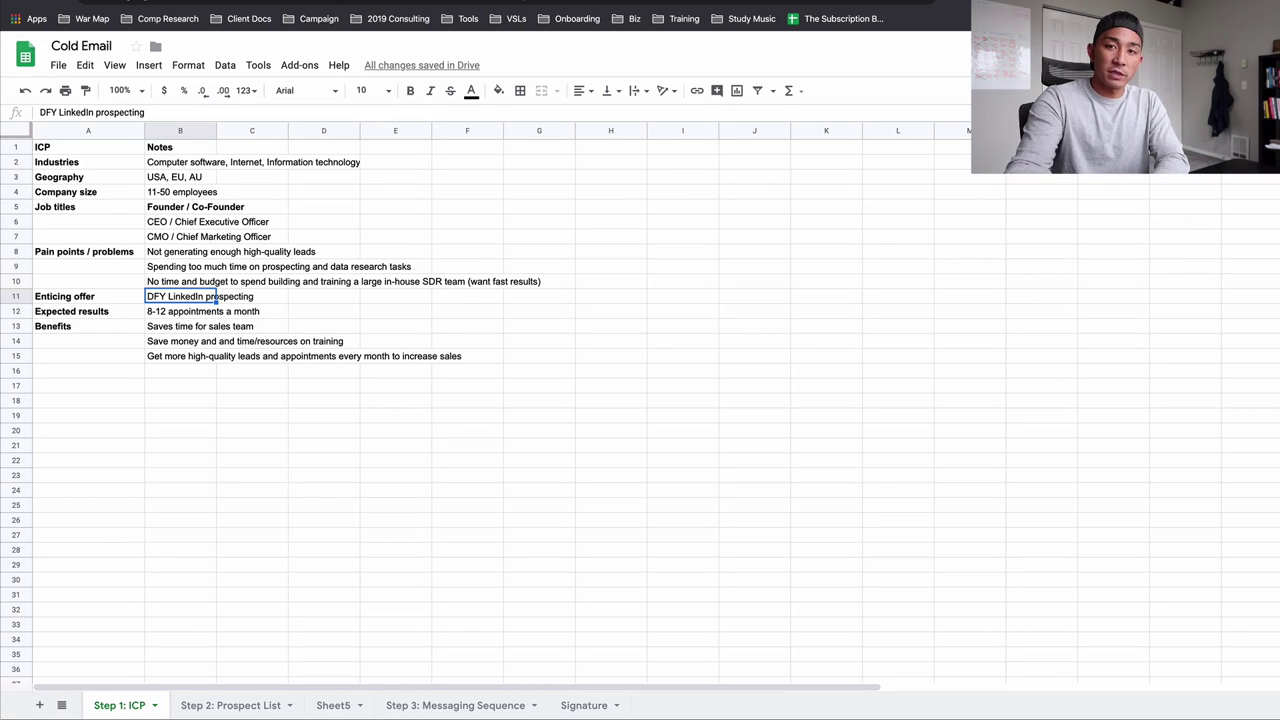
pyautogui.click(180, 251)
pyautogui.click(180, 281)
# Review the ICP's enticing offer, expected results and each of the listed benefits.
pyautogui.click(180, 296)
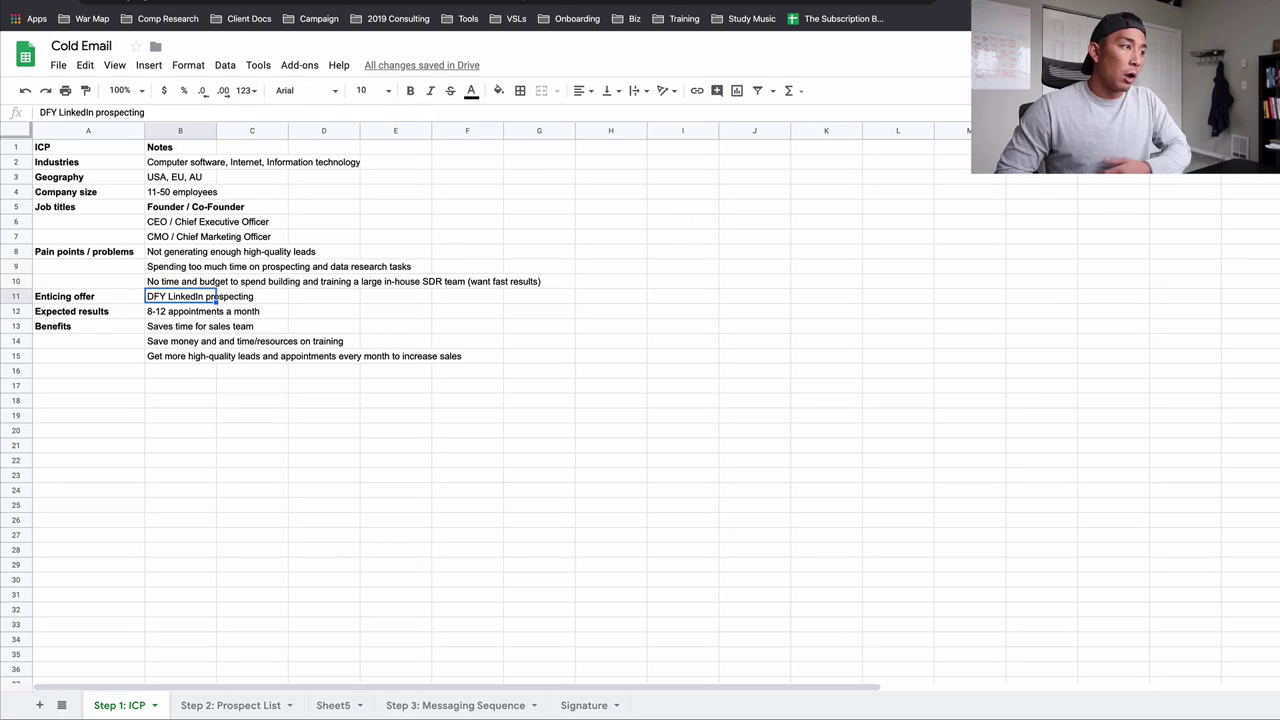
pyautogui.click(216, 311)
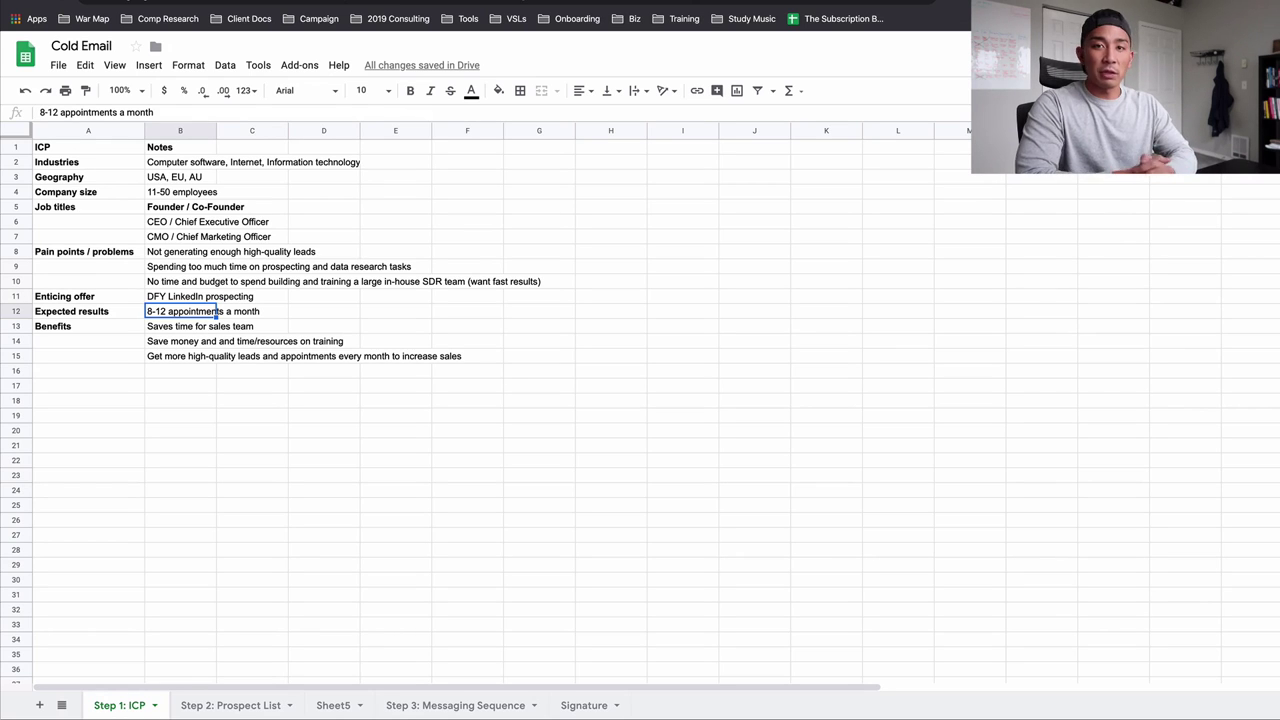
pyautogui.click(180, 296)
pyautogui.click(180, 311)
pyautogui.click(180, 296)
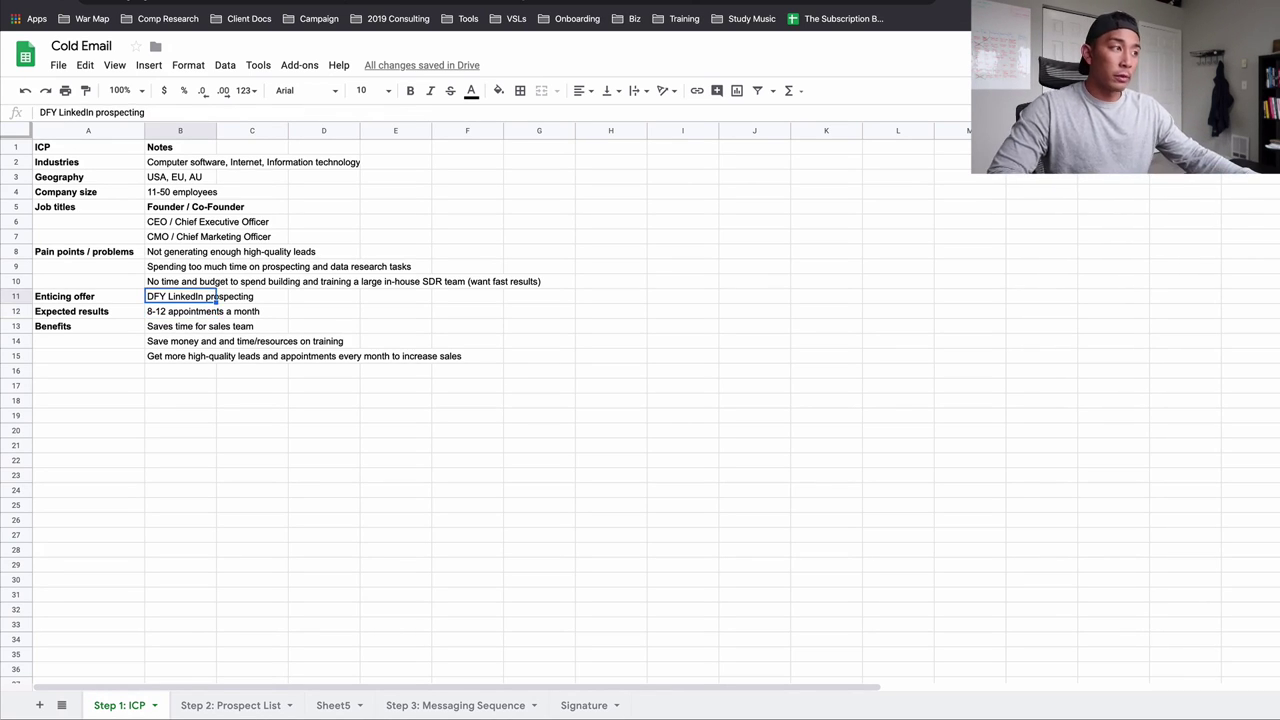
pyautogui.click(180, 311)
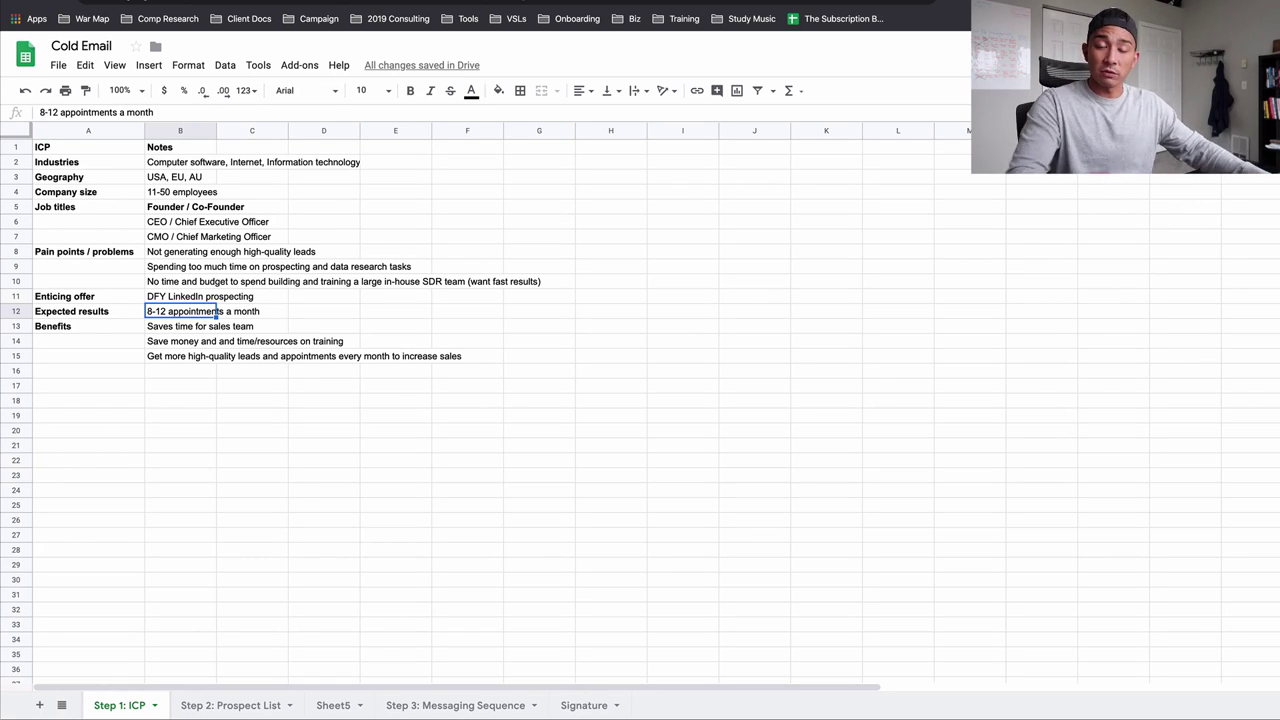
pyautogui.click(180, 326)
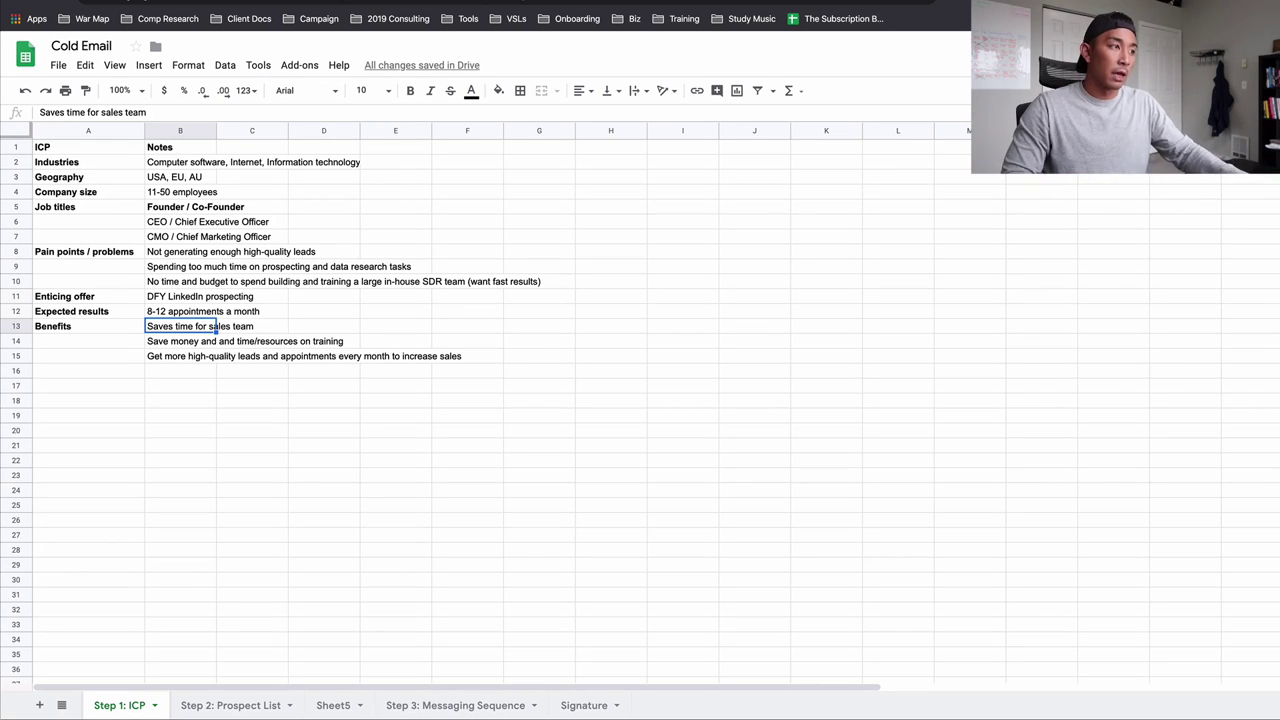
pyautogui.click(180, 341)
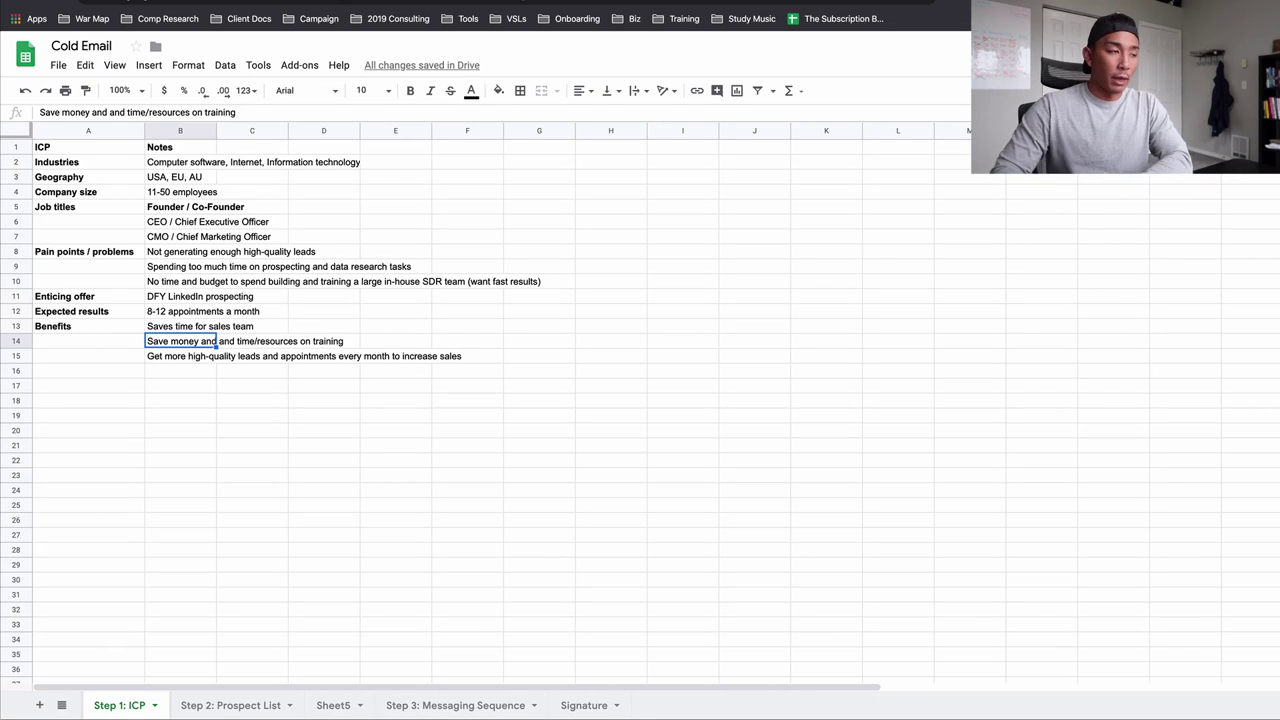
pyautogui.click(180, 356)
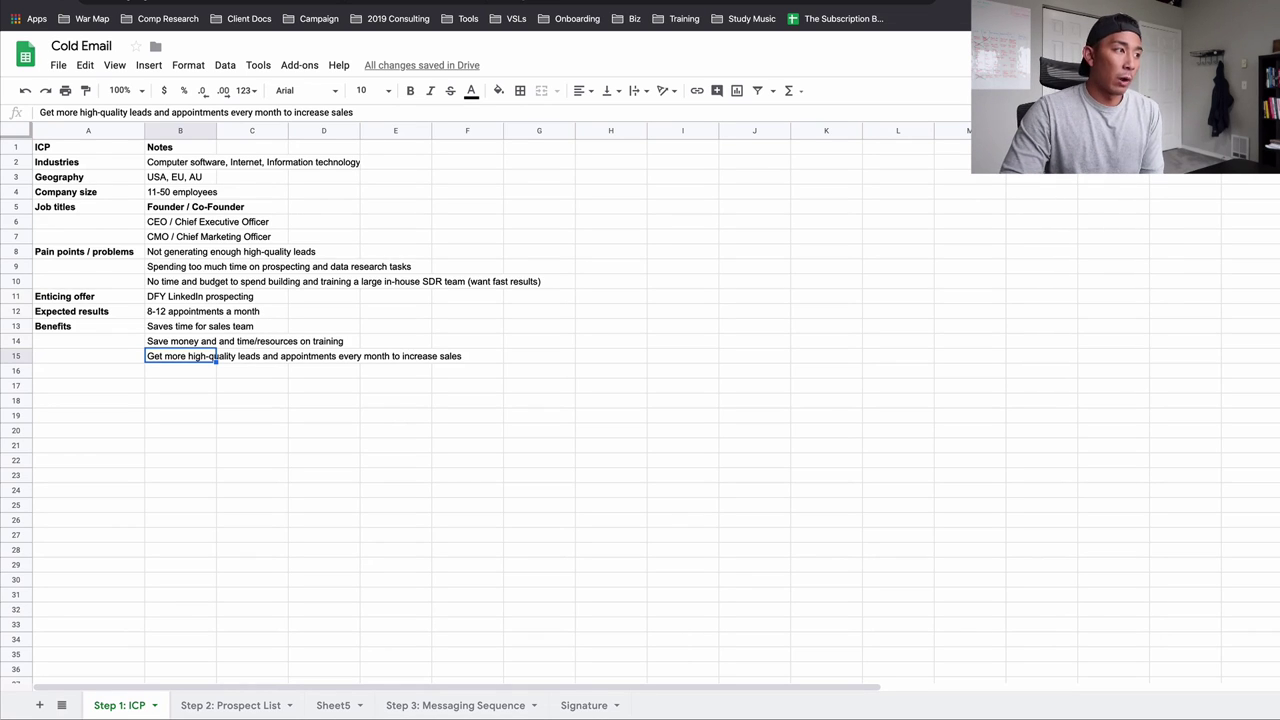
# Review the ICP's three pain points / problems entries against its time-saving and money-saving benefits.
pyautogui.moveTo(192, 255); pyautogui.dragTo(185, 285)
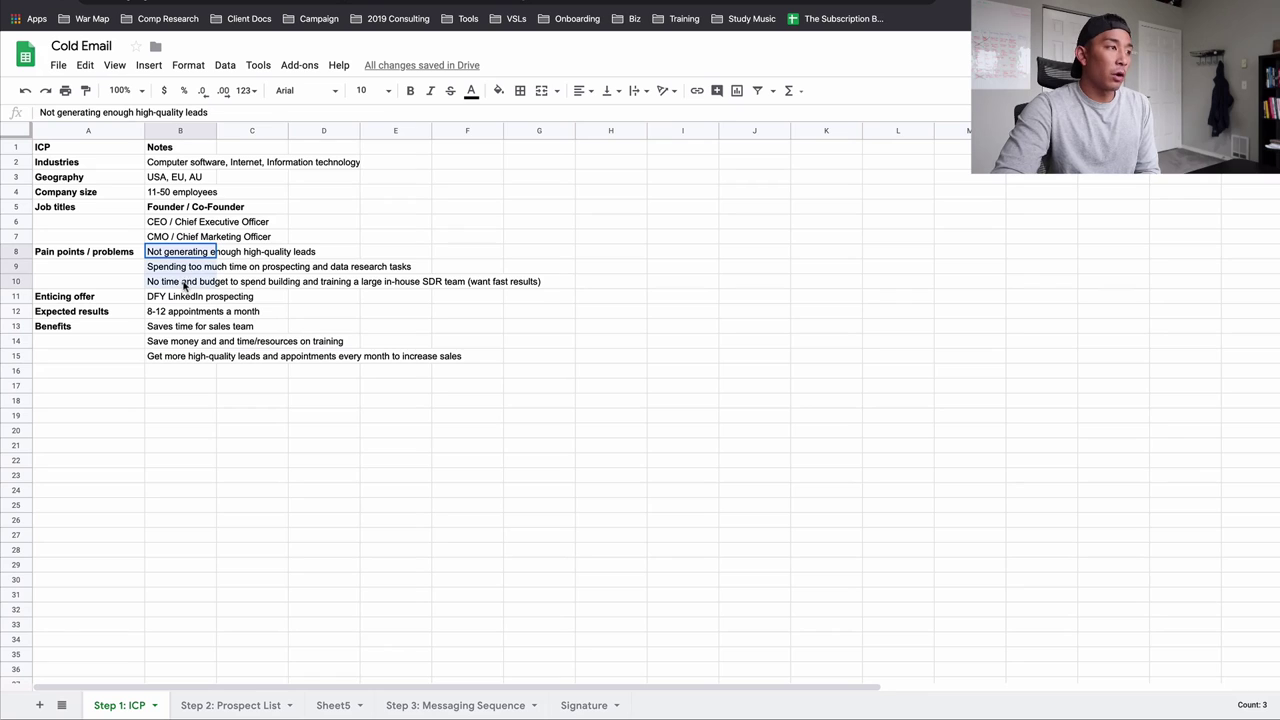
pyautogui.click(268, 435)
pyautogui.click(188, 328)
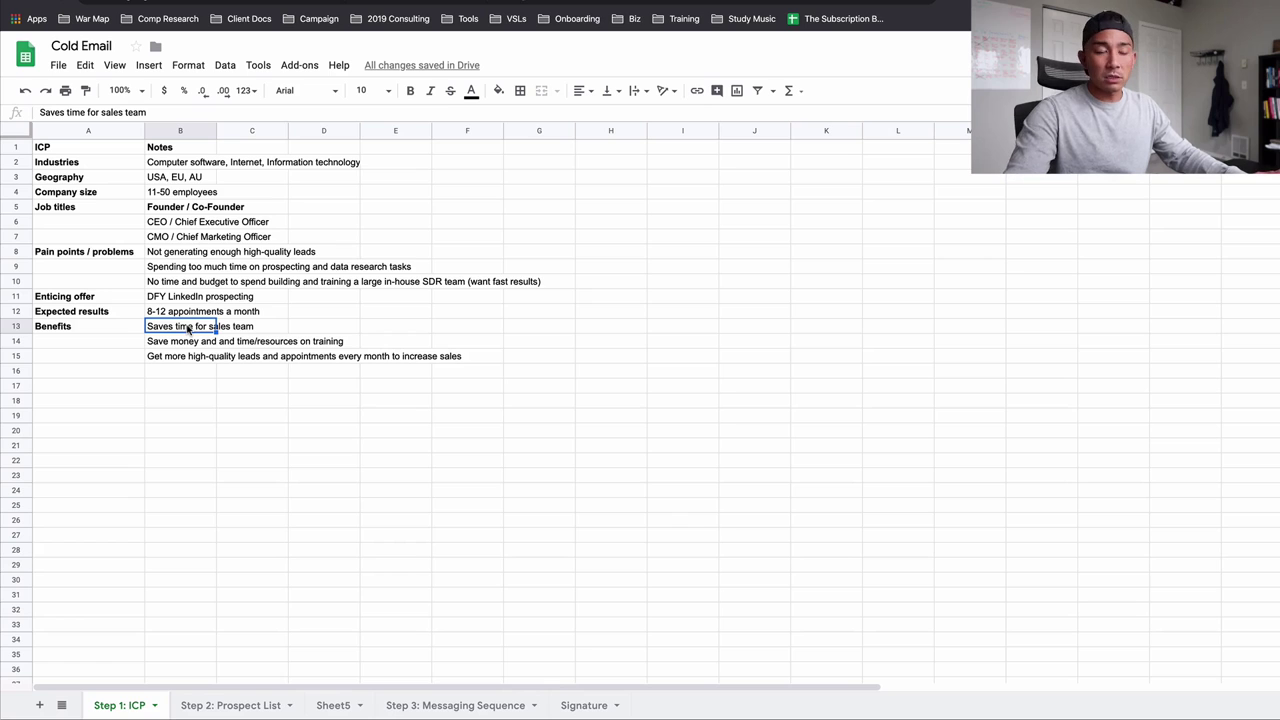
pyautogui.click(188, 344)
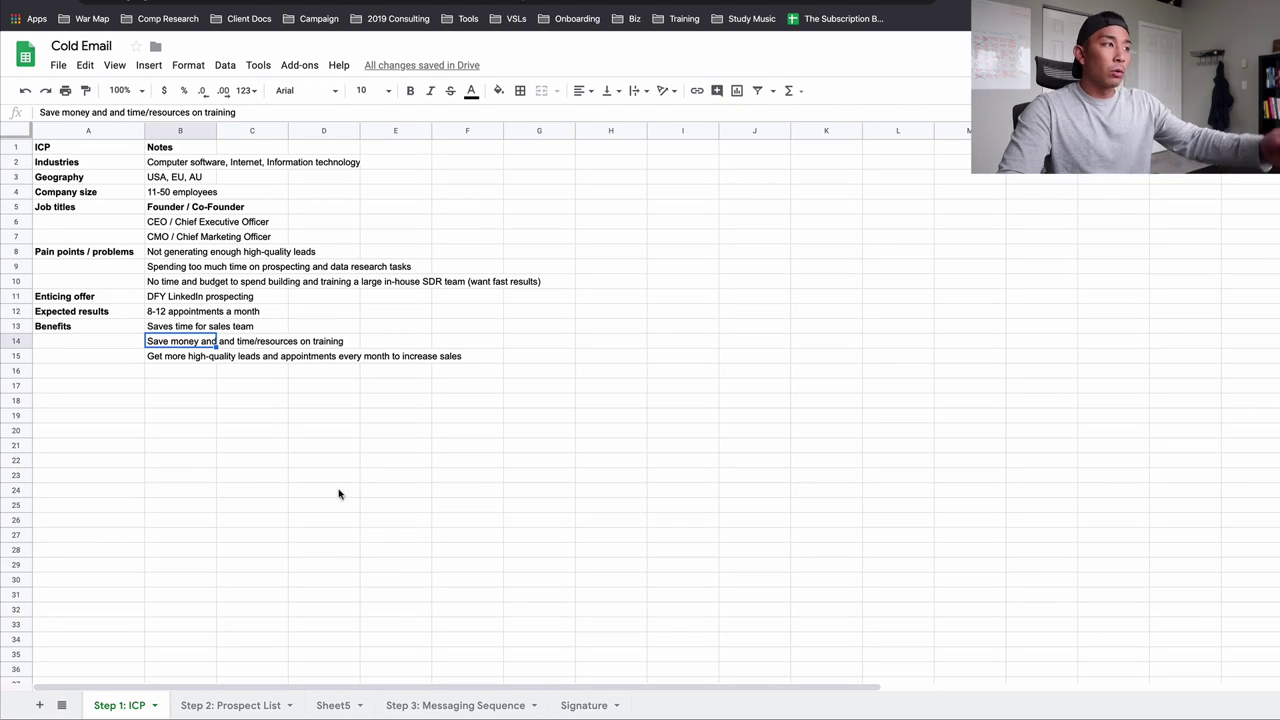
pyautogui.click(262, 416)
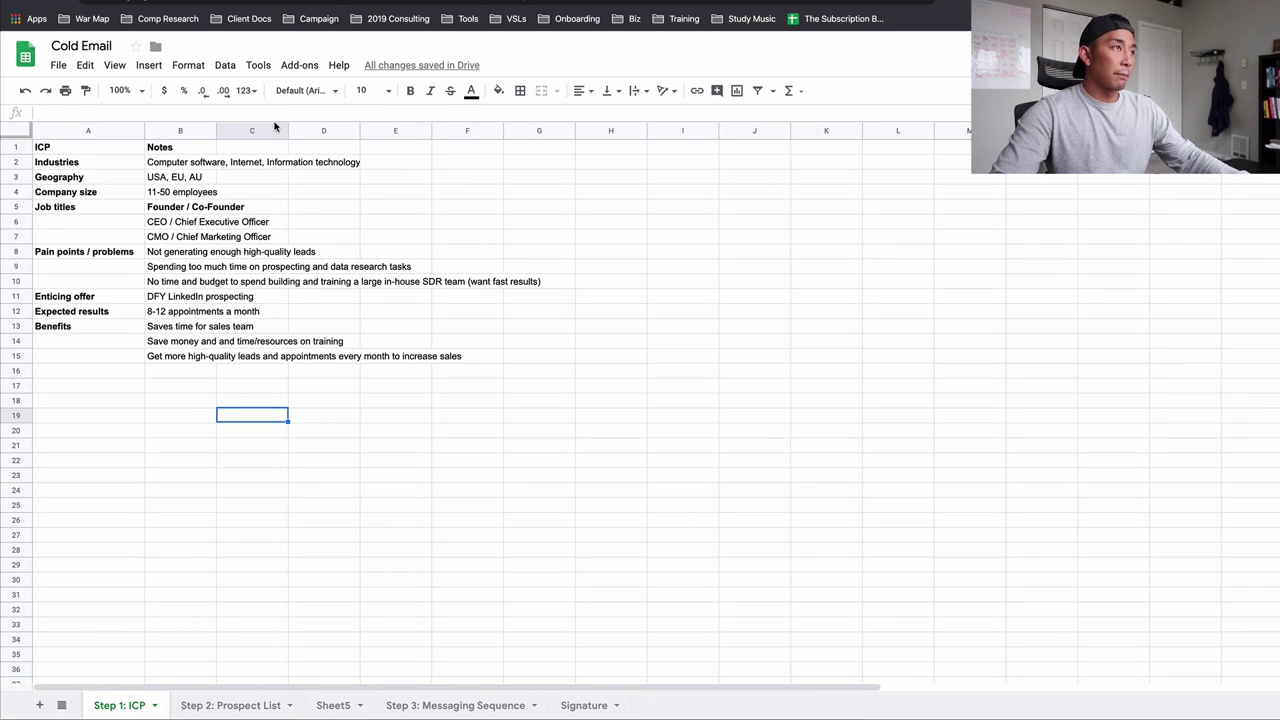
# Switch to the AWW board and cross out the S1 ICP box with two large freehand strokes.
pyautogui.moveTo(154, 222); pyautogui.dragTo(300, 403)
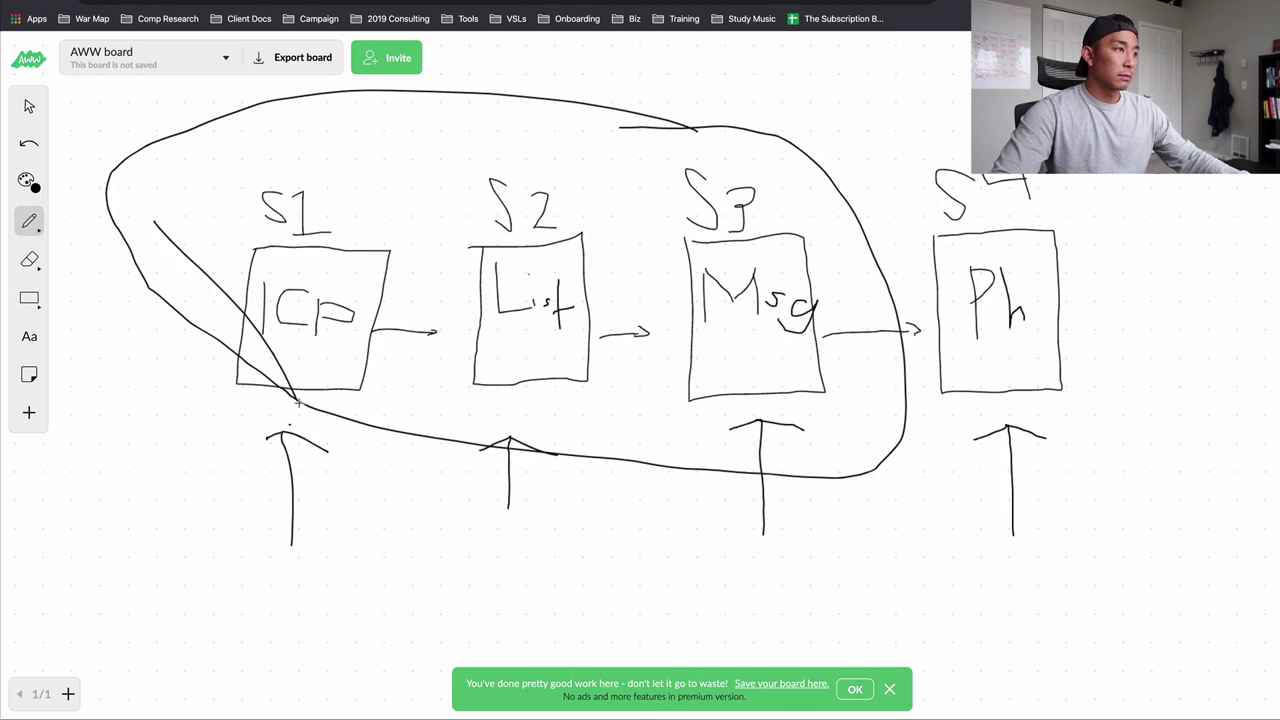
pyautogui.moveTo(383, 236); pyautogui.dragTo(168, 432)
pyautogui.hotkey('ctrl', 'shift', 'Tab')
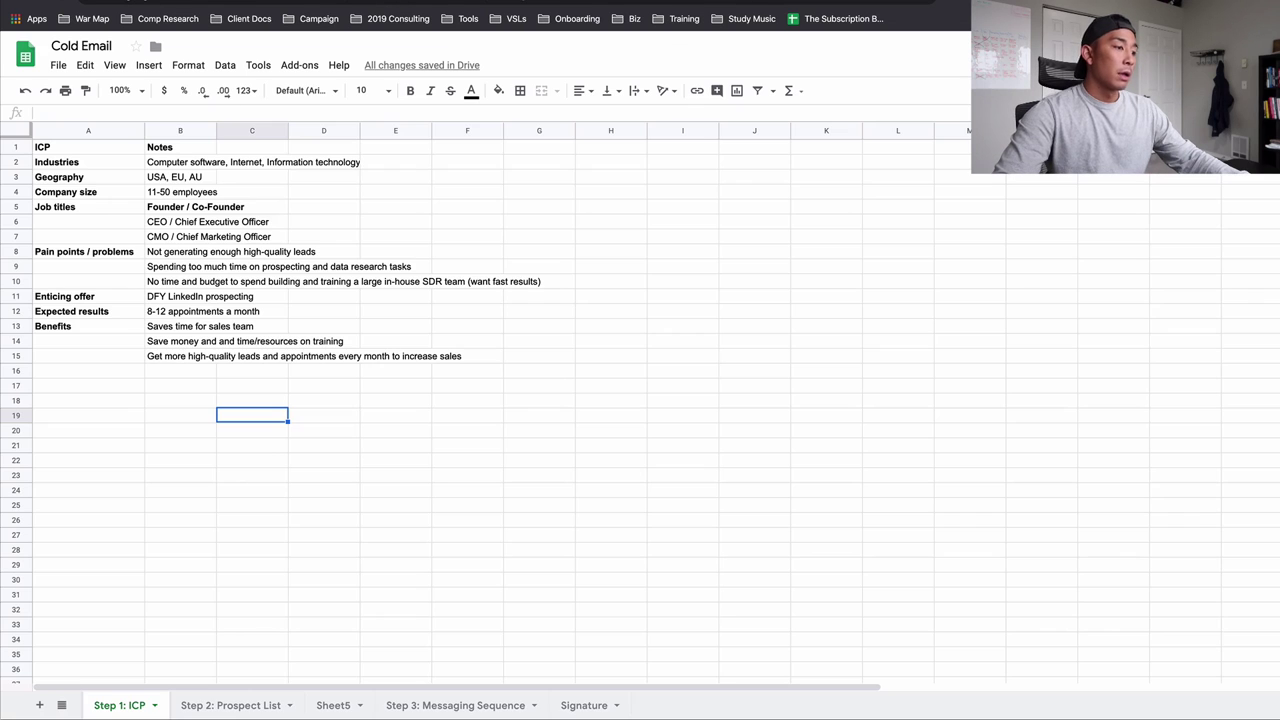
# Make the header row of the Step 2: Prospect List sheet bold.
pyautogui.click(237, 706)
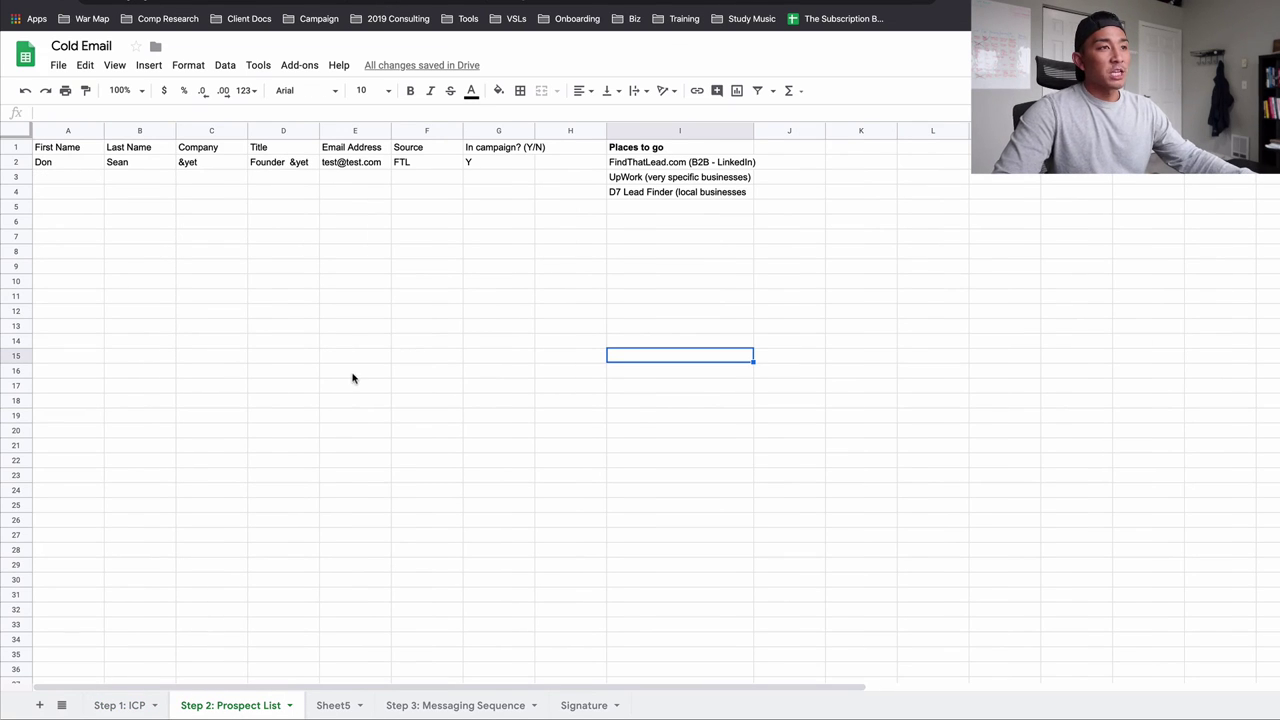
pyautogui.click(356, 327)
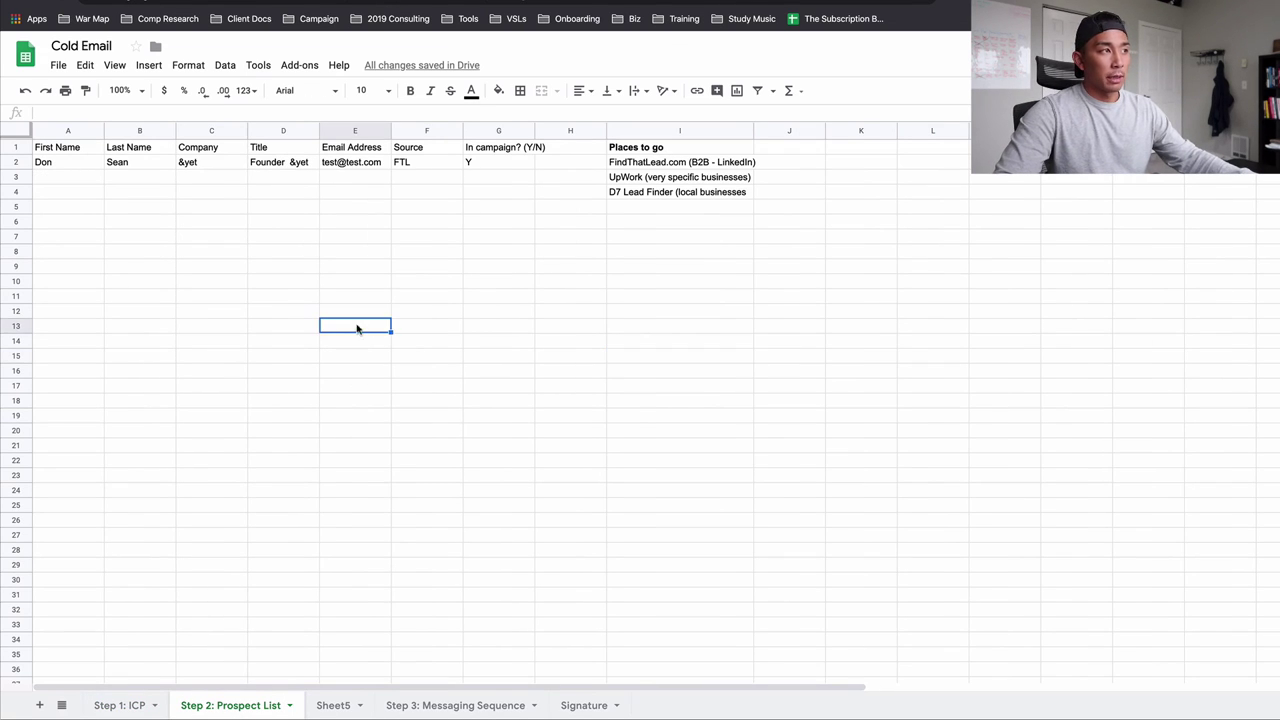
pyautogui.click(26, 148)
pyautogui.hotkey('ctrl', 'b')
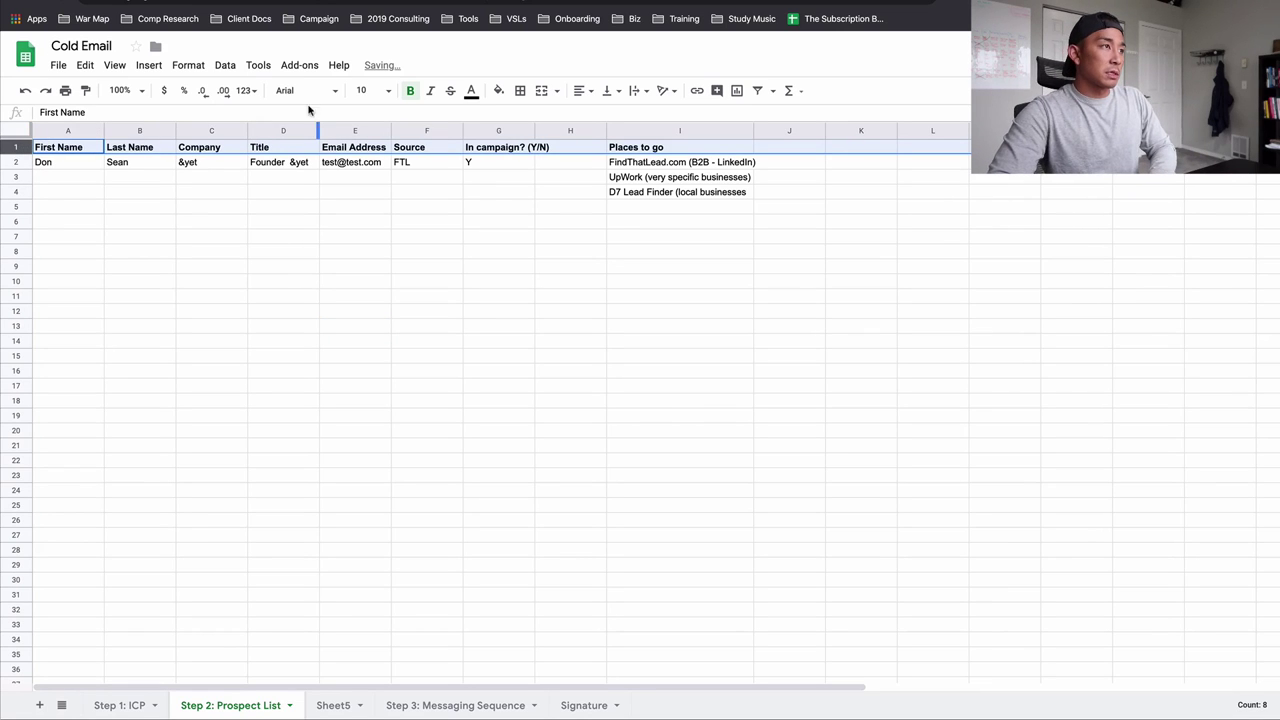
# Review the FindThatLead.com and UpWork entries under Places to go, including the LinkedIn note.
pyautogui.click(570, 233)
pyautogui.click(677, 167)
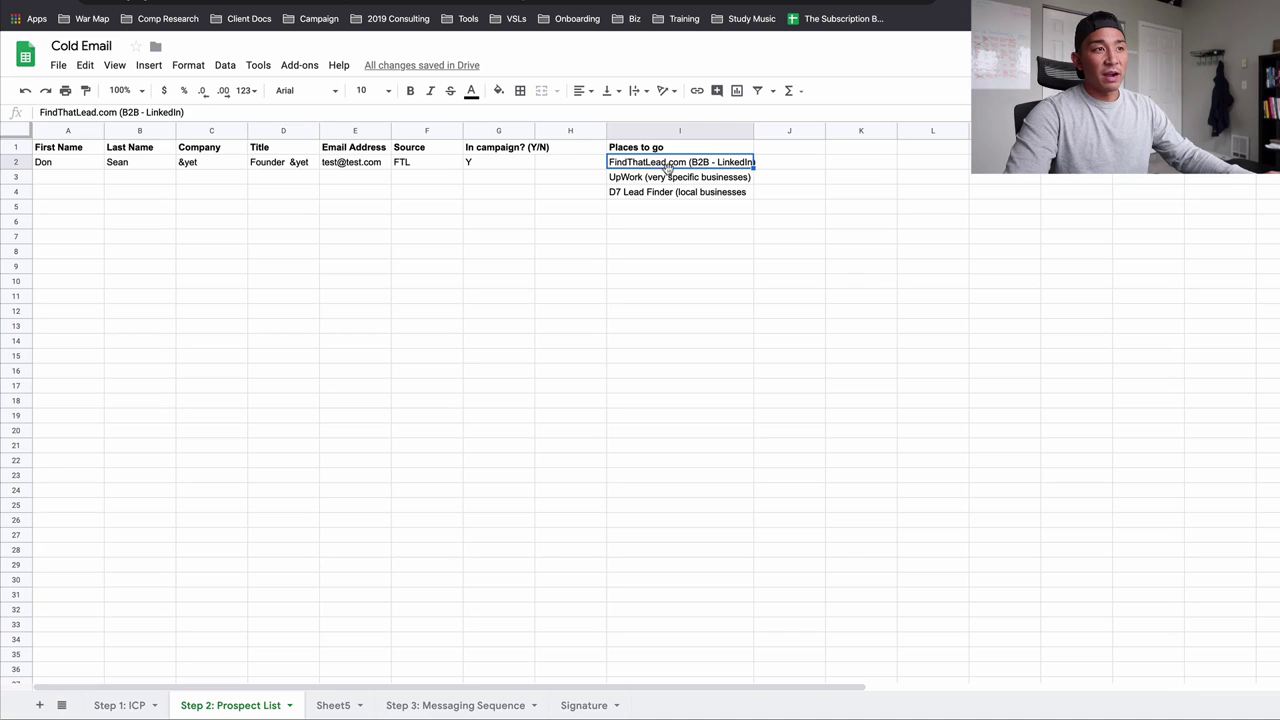
pyautogui.doubleClick(730, 161)
pyautogui.doubleClick(731, 161)
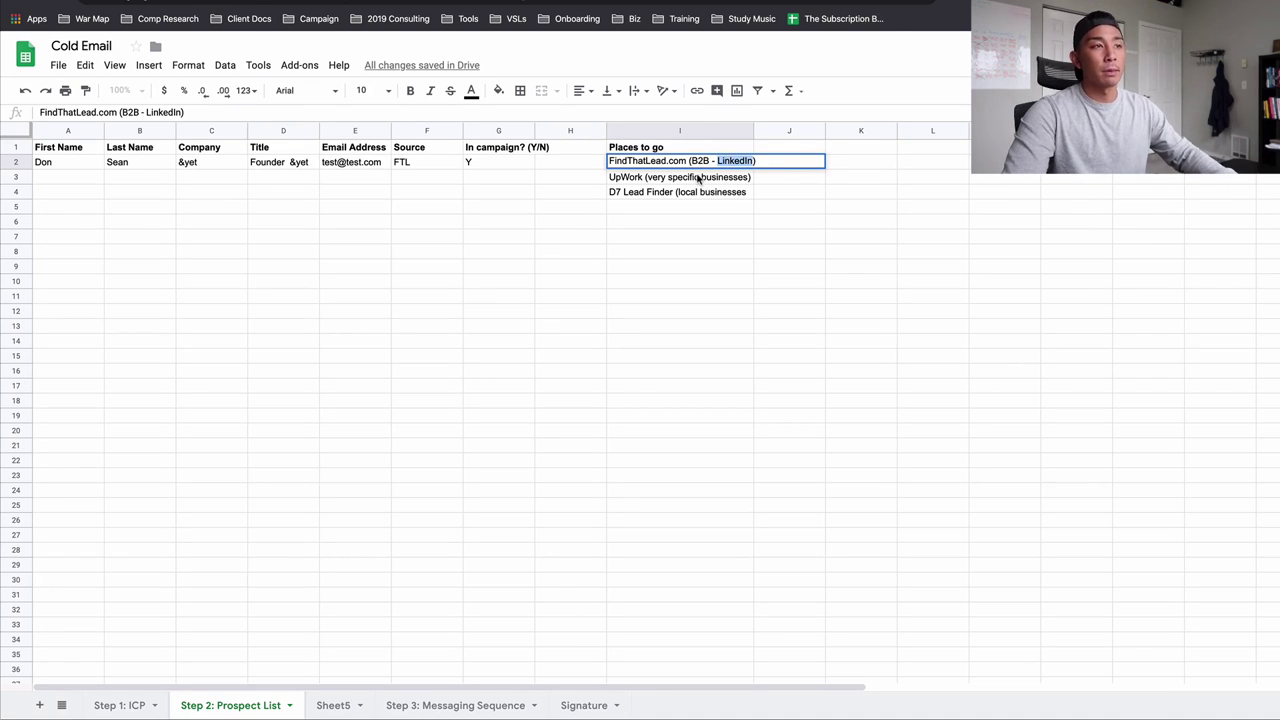
pyautogui.click(631, 180)
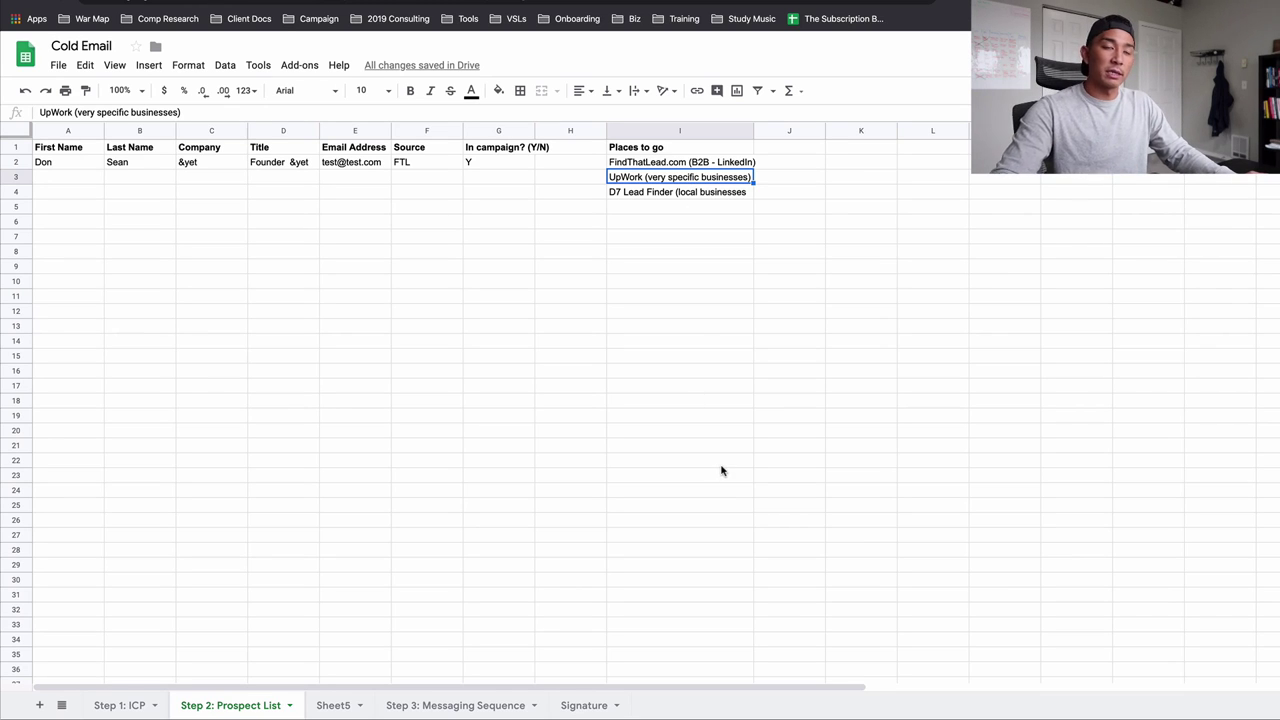
# Add the missing closing parenthesis to the D7 Lead Finder entry so it reads "D7 Lead Finder (local businesses)".
pyautogui.click(685, 193)
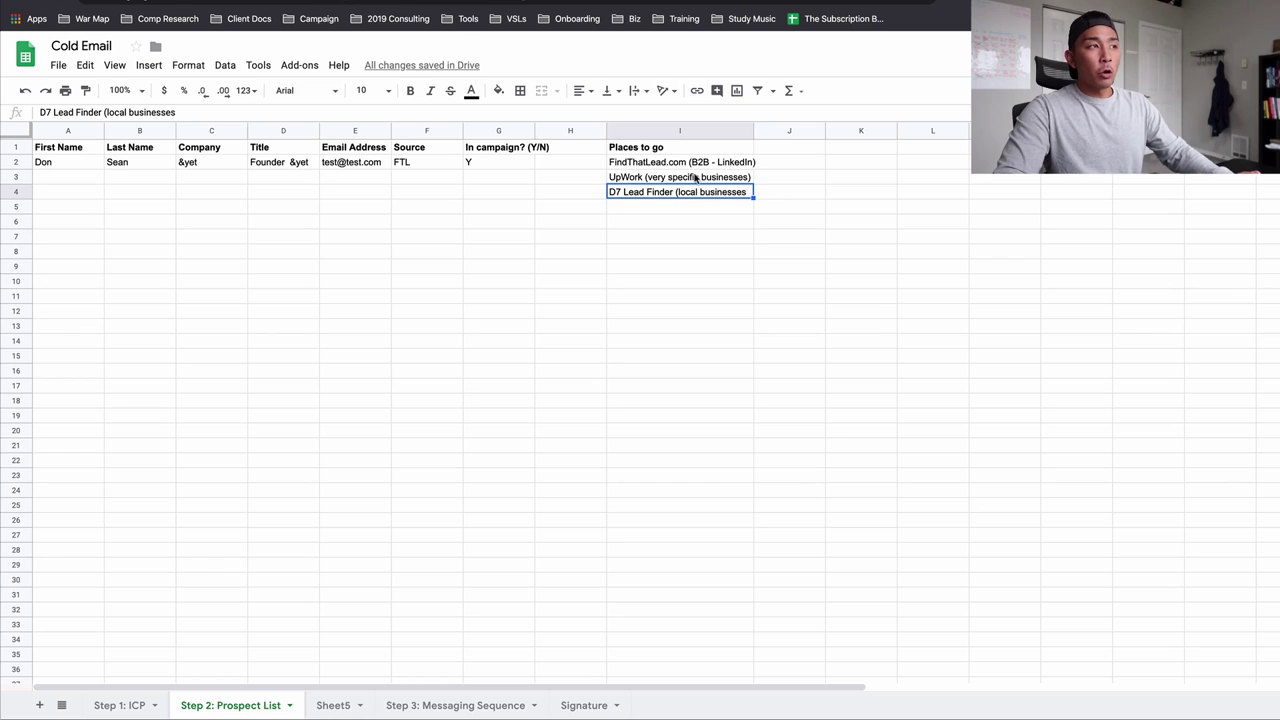
pyautogui.click(243, 111)
pyautogui.write(')')
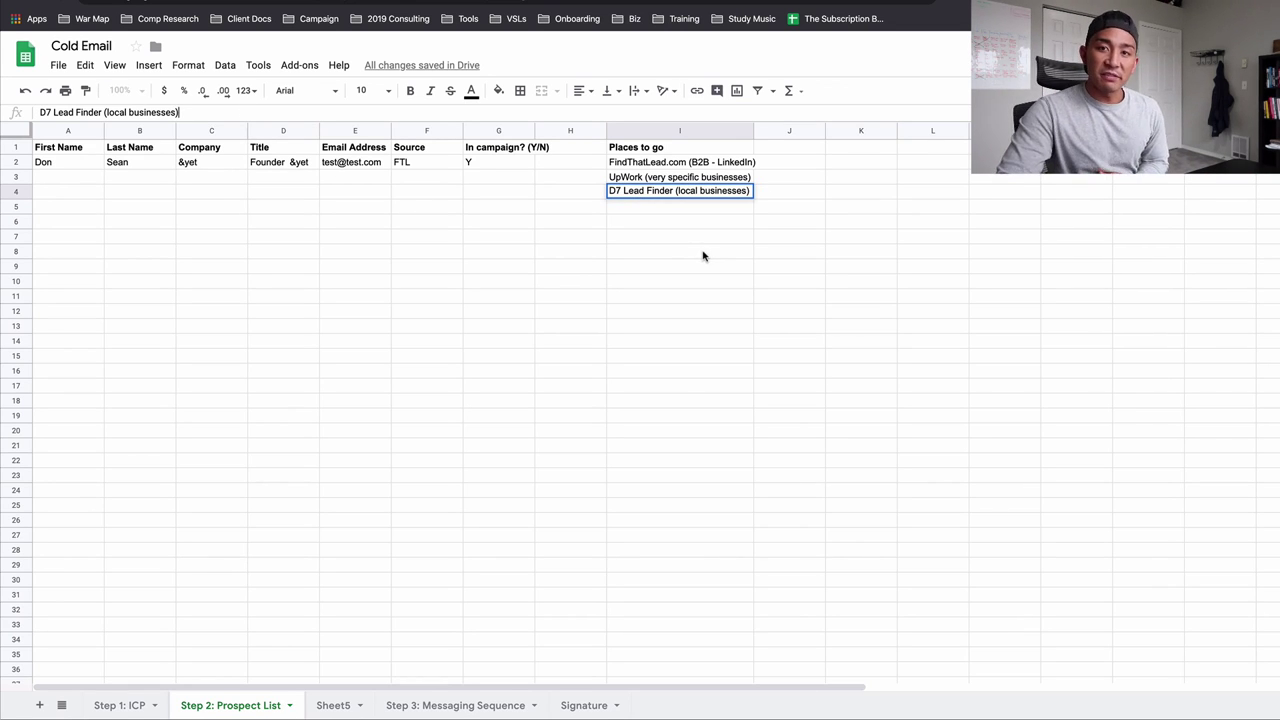
pyautogui.click(630, 207)
# Go through the three Places to go entries, comparing which prospect source suits which kind of business.
pyautogui.click(641, 167)
pyautogui.press('Down')
pyautogui.press('Down')
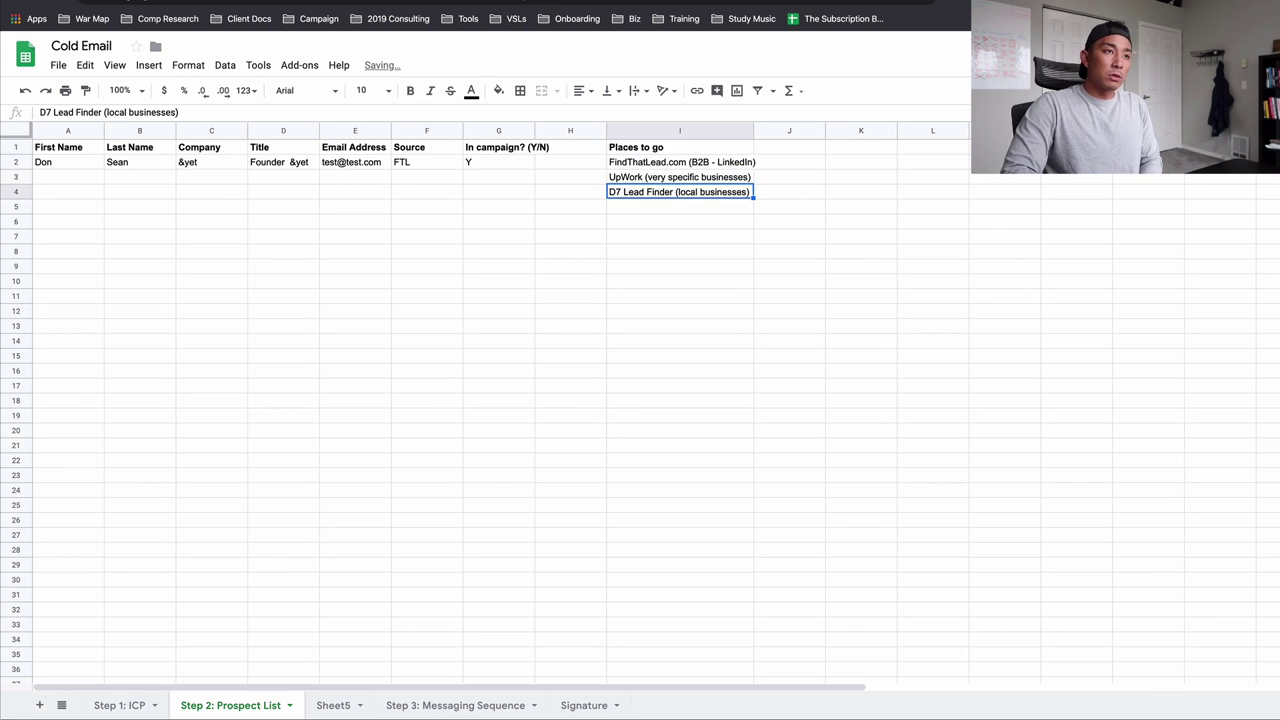
pyautogui.press('Up')
pyautogui.press('Up')
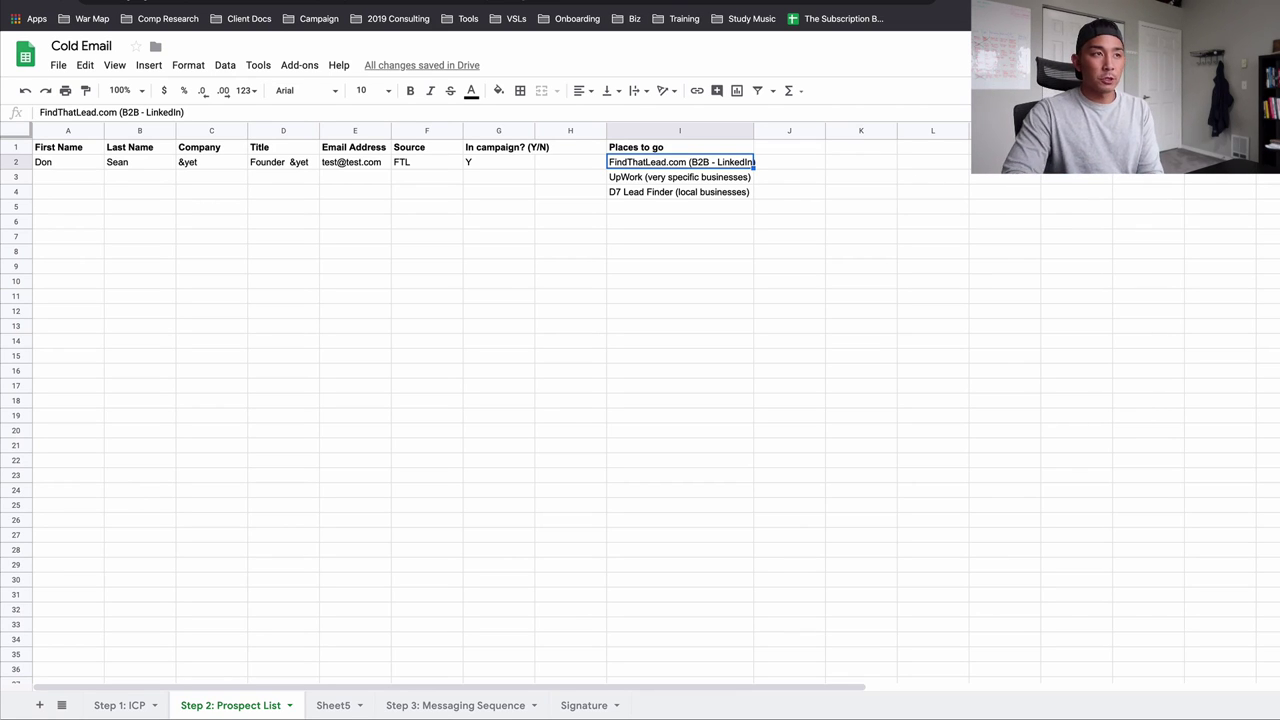
pyautogui.press('Down')
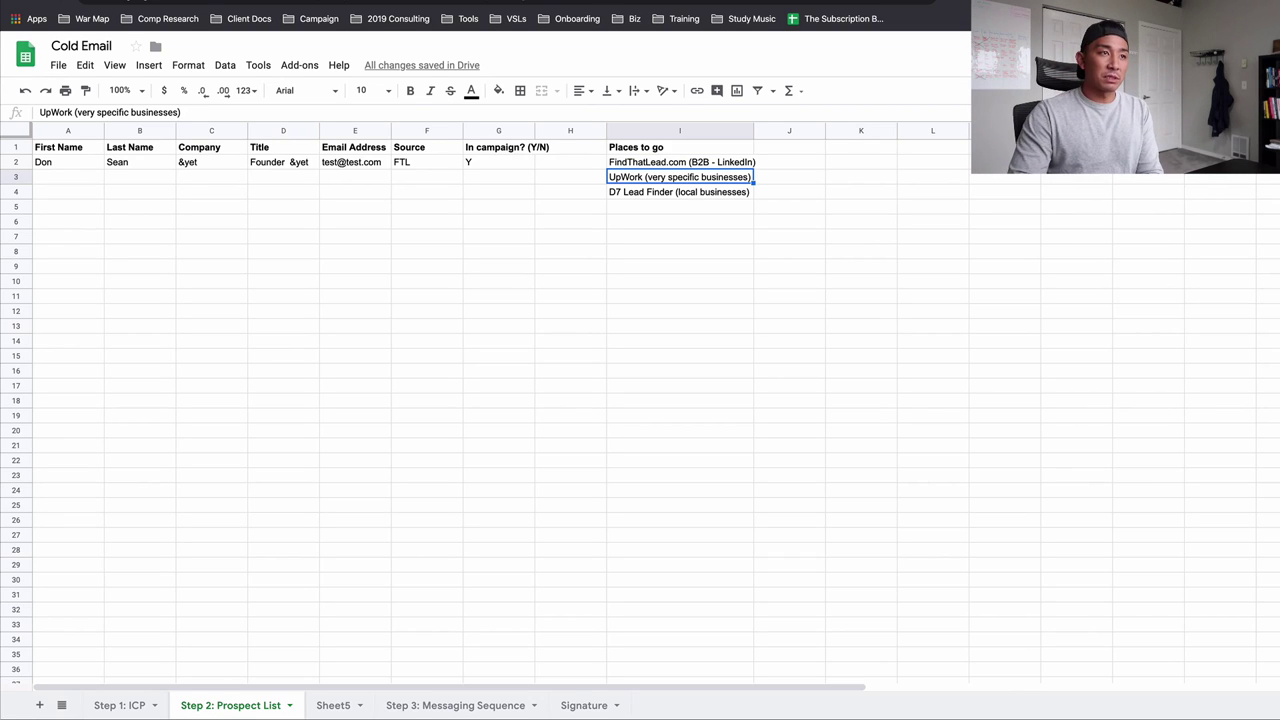
pyautogui.press('Down')
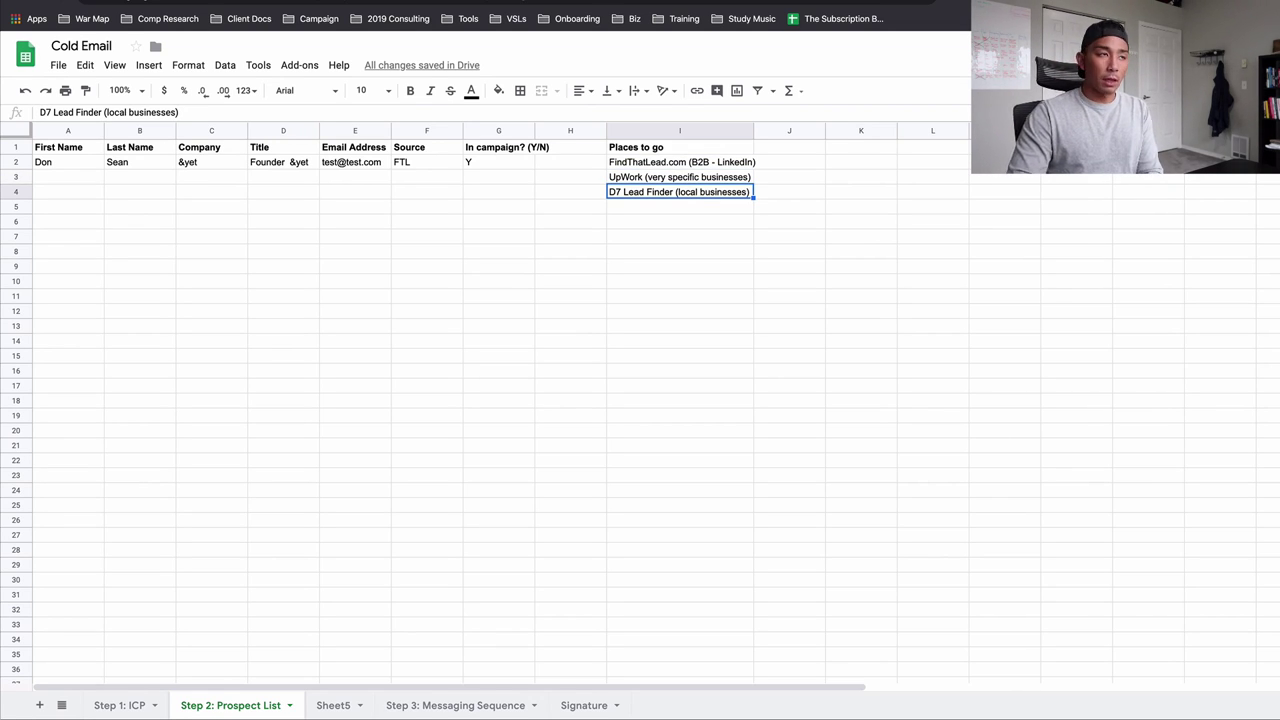
pyautogui.click(686, 175)
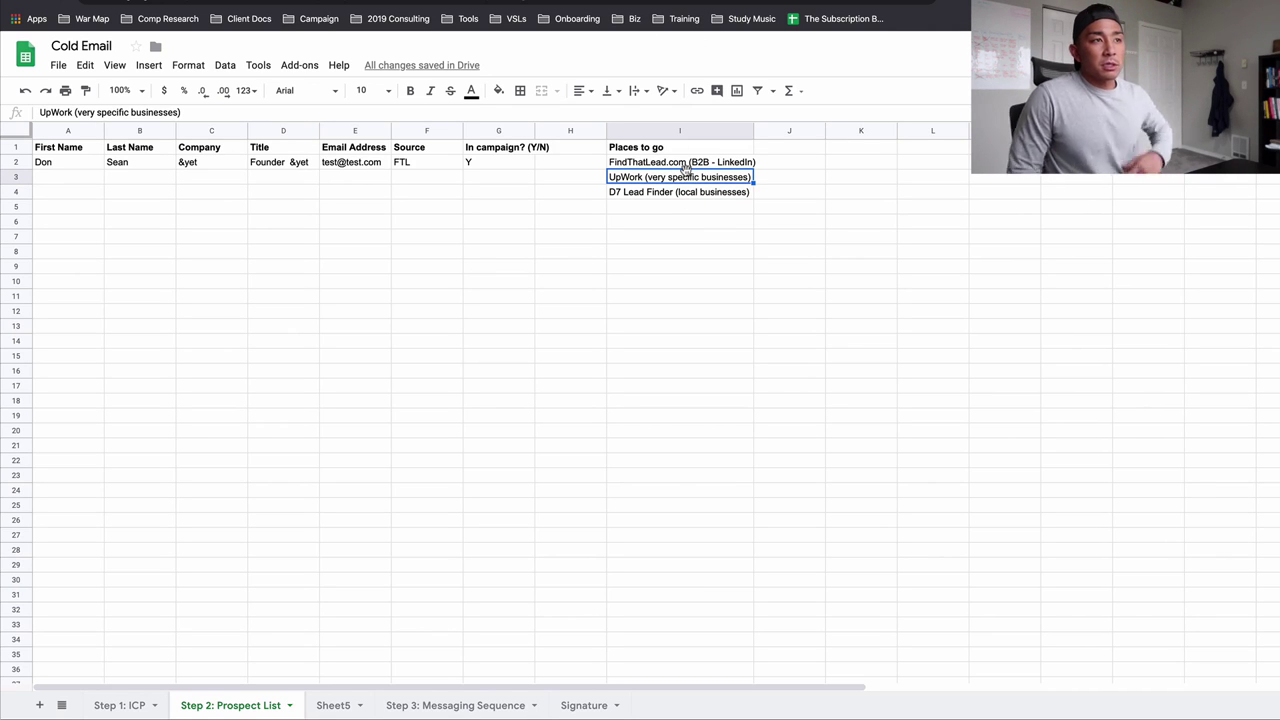
pyautogui.click(670, 164)
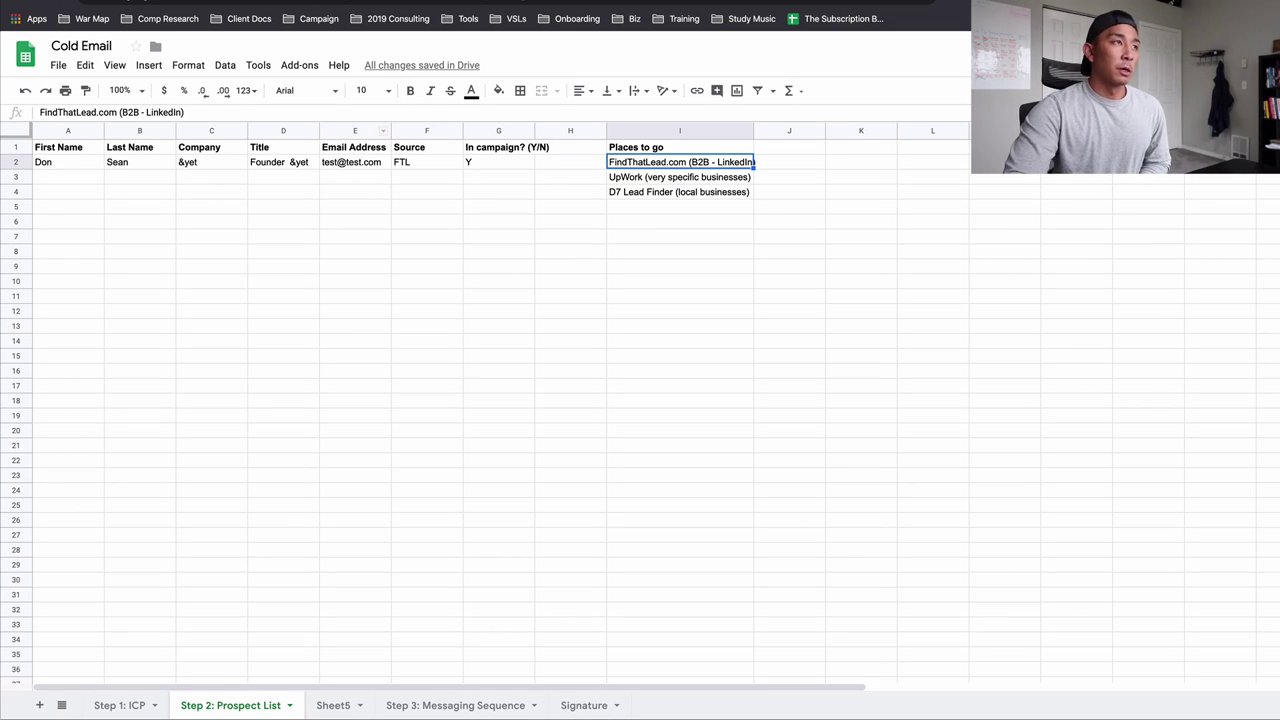
# Switch to FindThatLead's Prospector and examine the industries named in the existing Alabama founder lists.
pyautogui.click(398, 5)
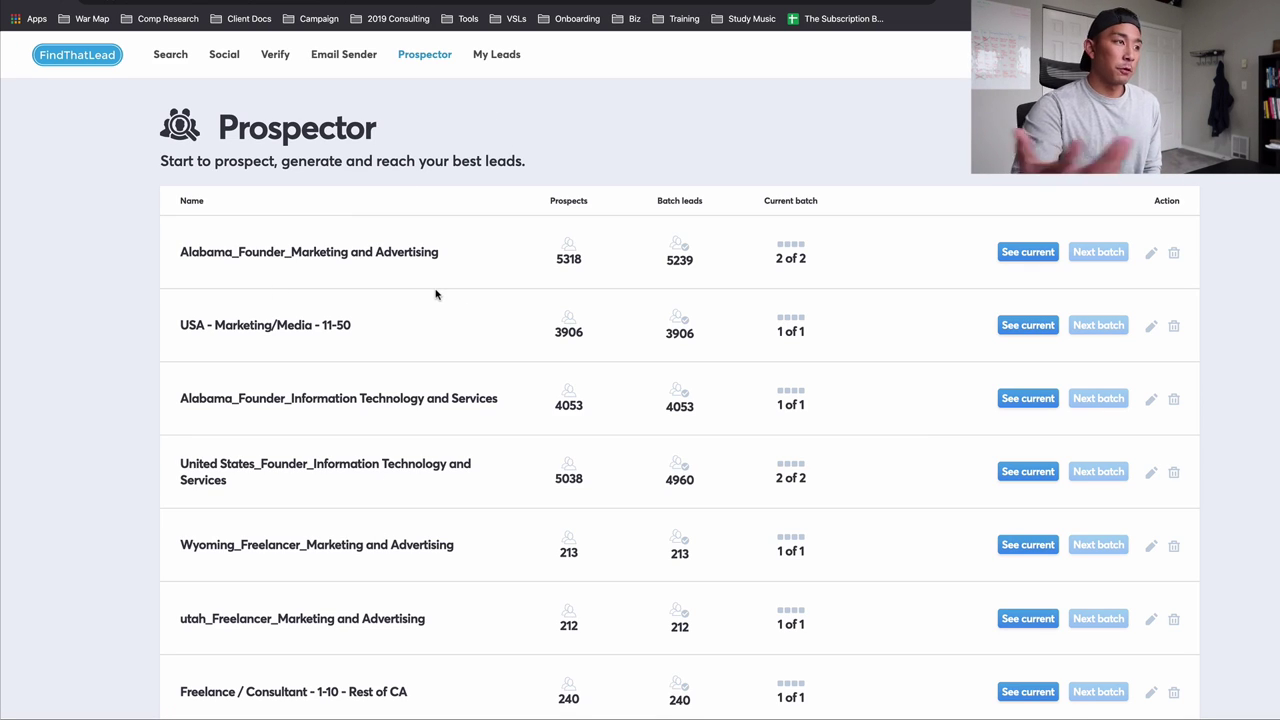
pyautogui.moveTo(442, 255); pyautogui.dragTo(292, 252)
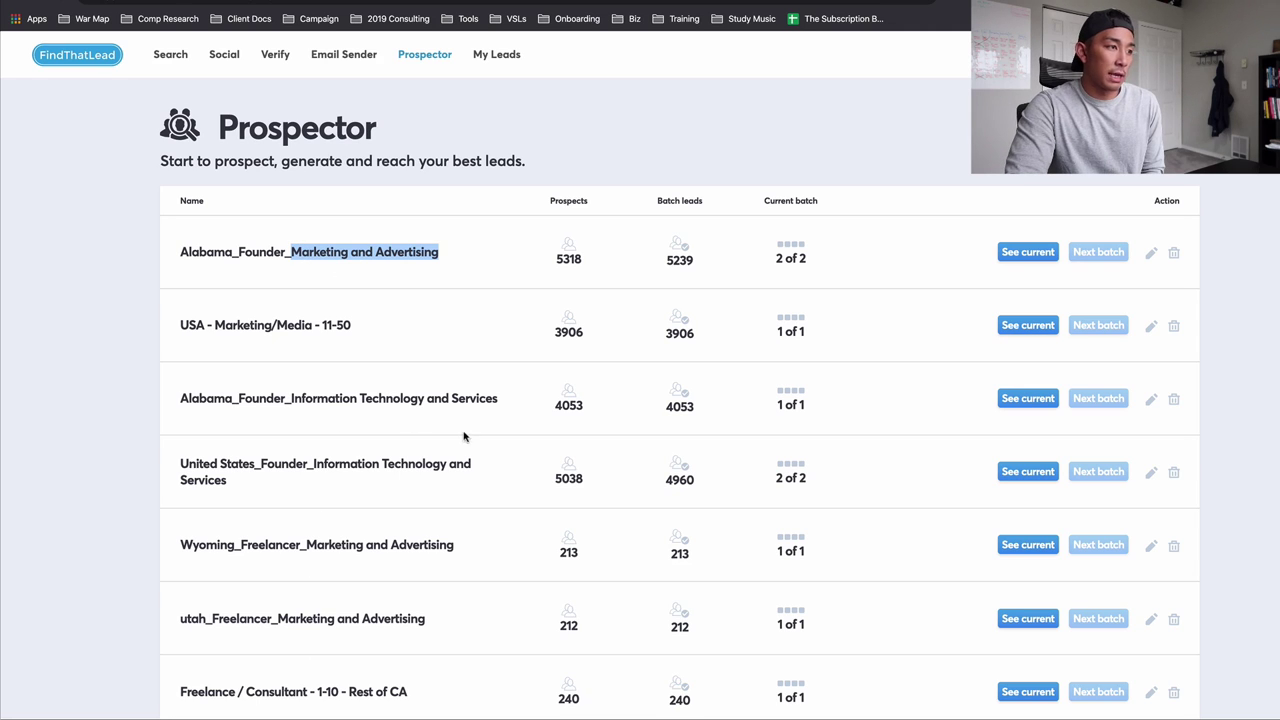
pyautogui.click(487, 400)
pyautogui.moveTo(487, 400); pyautogui.dragTo(291, 400)
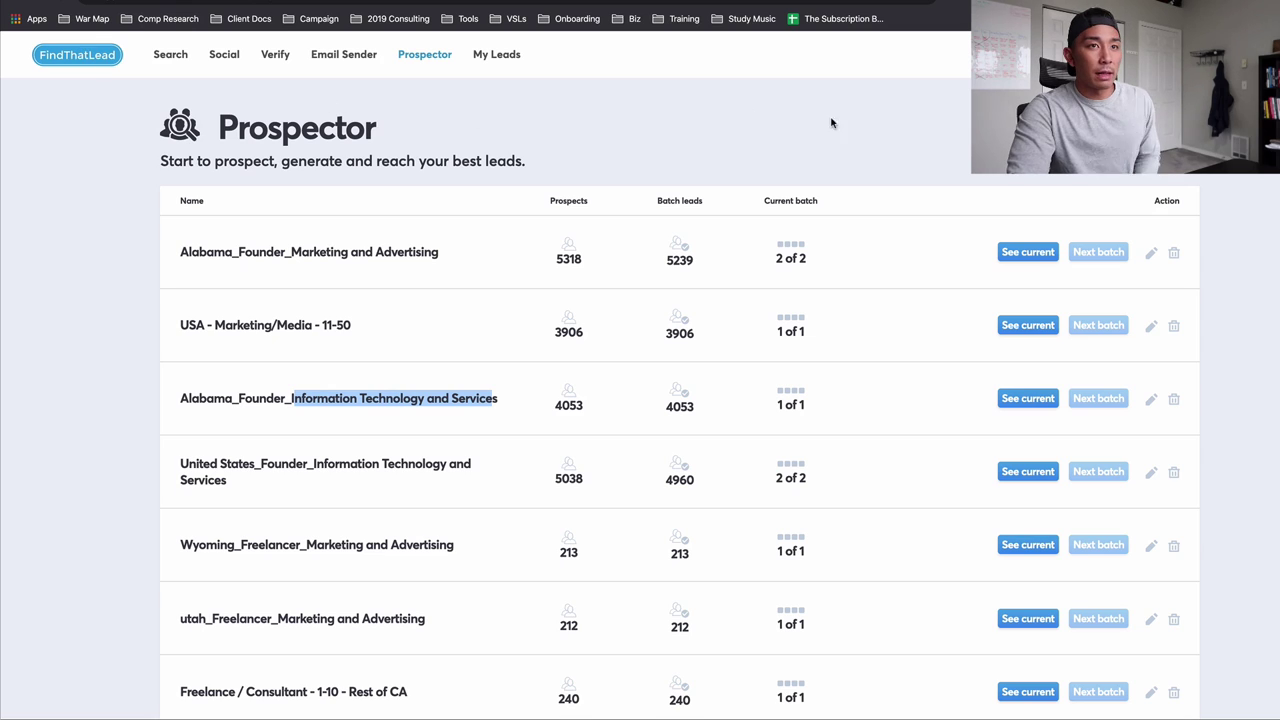
pyautogui.click(779, 154)
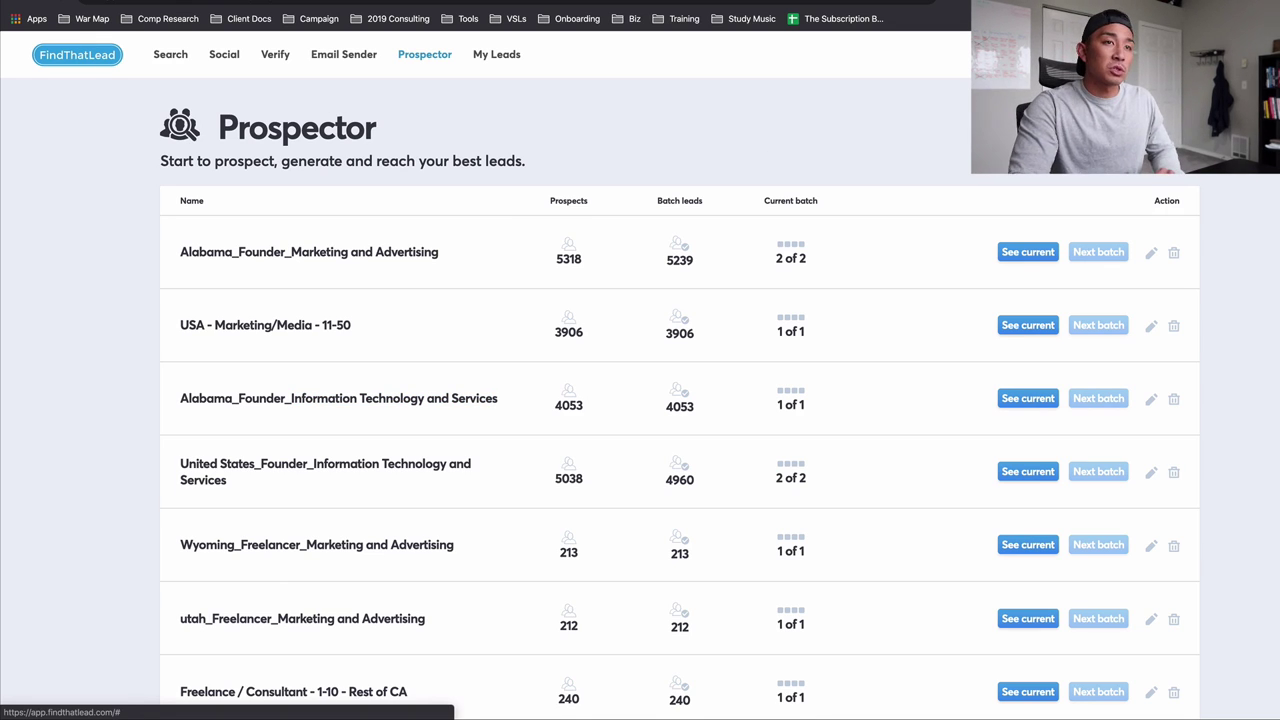
# Start a new Prospector list based on the Step 1: ICP sheet and name it "Software | 11-50emp | USA | Founder".
pyautogui.click(1130, 128)
pyautogui.click(395, 264)
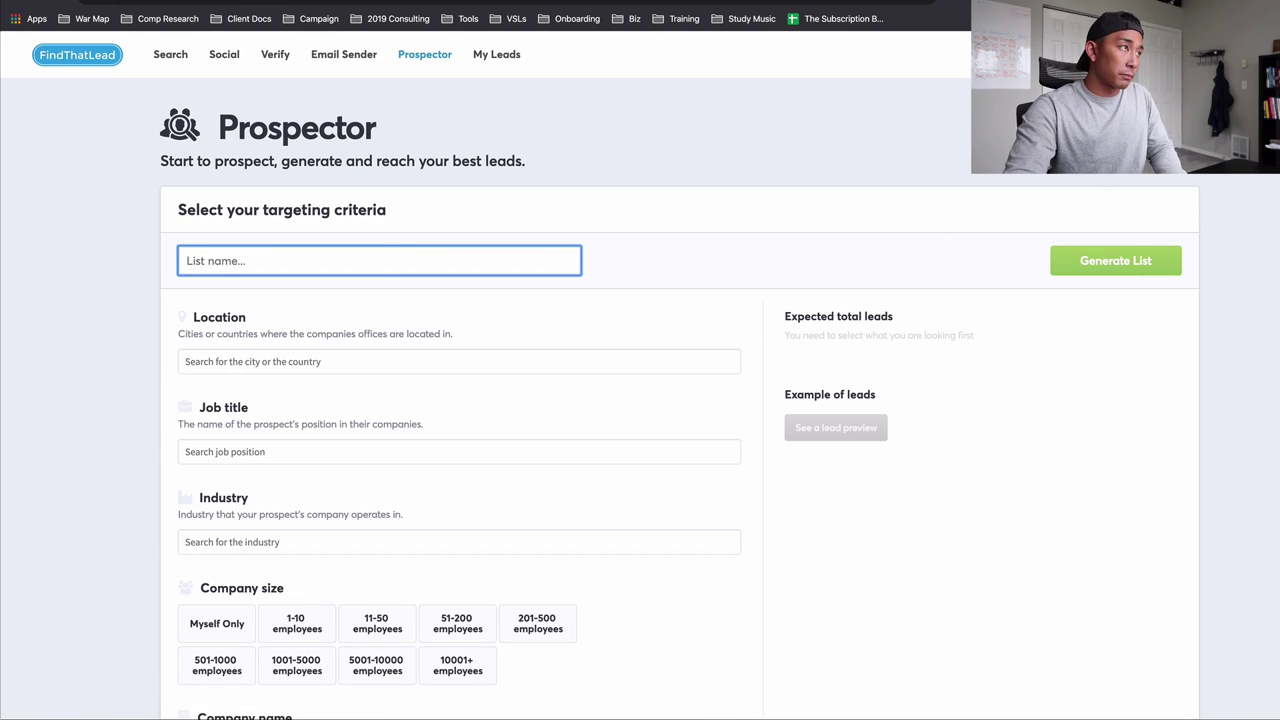
pyautogui.hotkey('ctrl', 'shift', 'Tab')
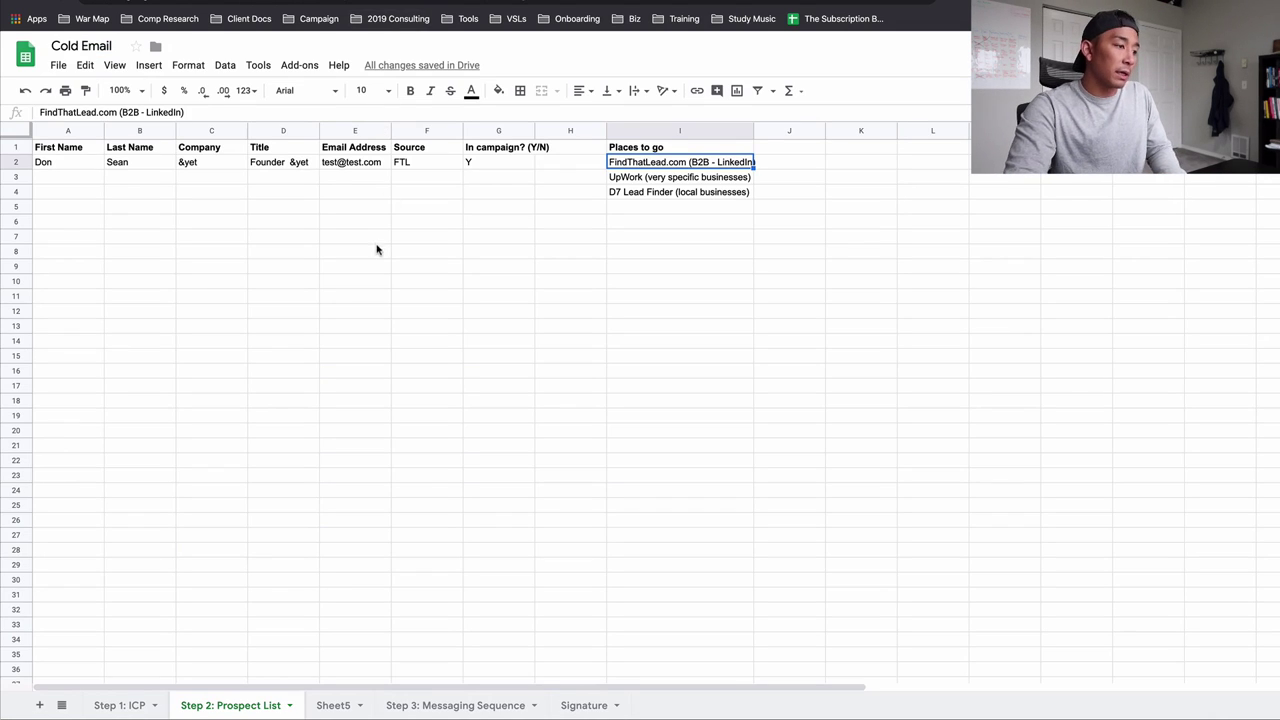
pyautogui.click(132, 707)
pyautogui.hotkey('ctrl', 'Tab')
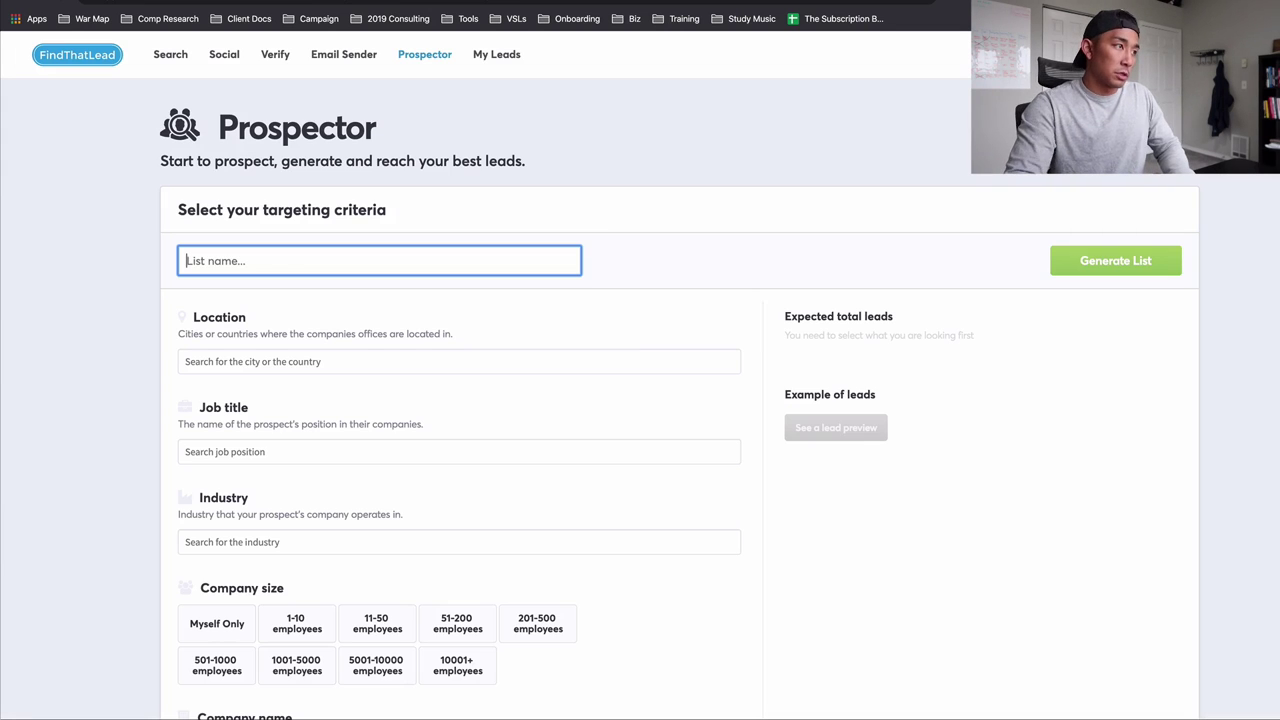
pyautogui.write('Software | 11-50emp | USA |')
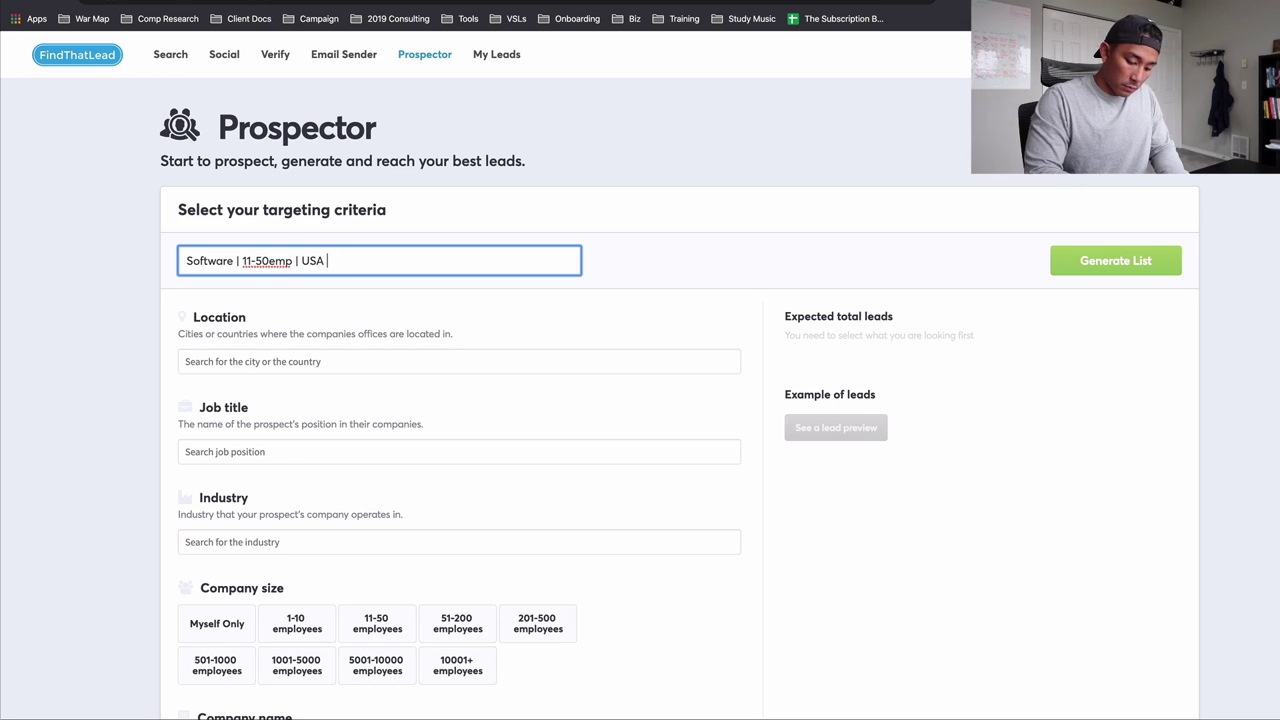
pyautogui.write('under')
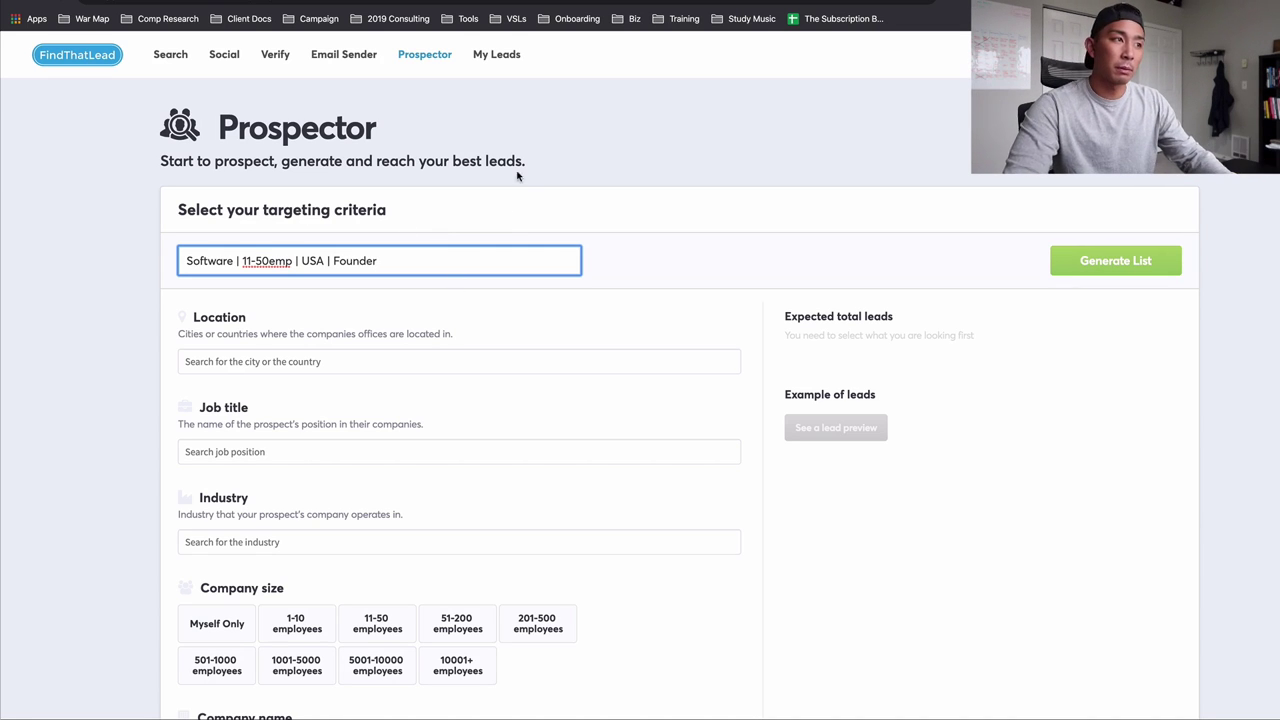
# Set the list's location to United States and its job title to Founder.
pyautogui.click(310, 361)
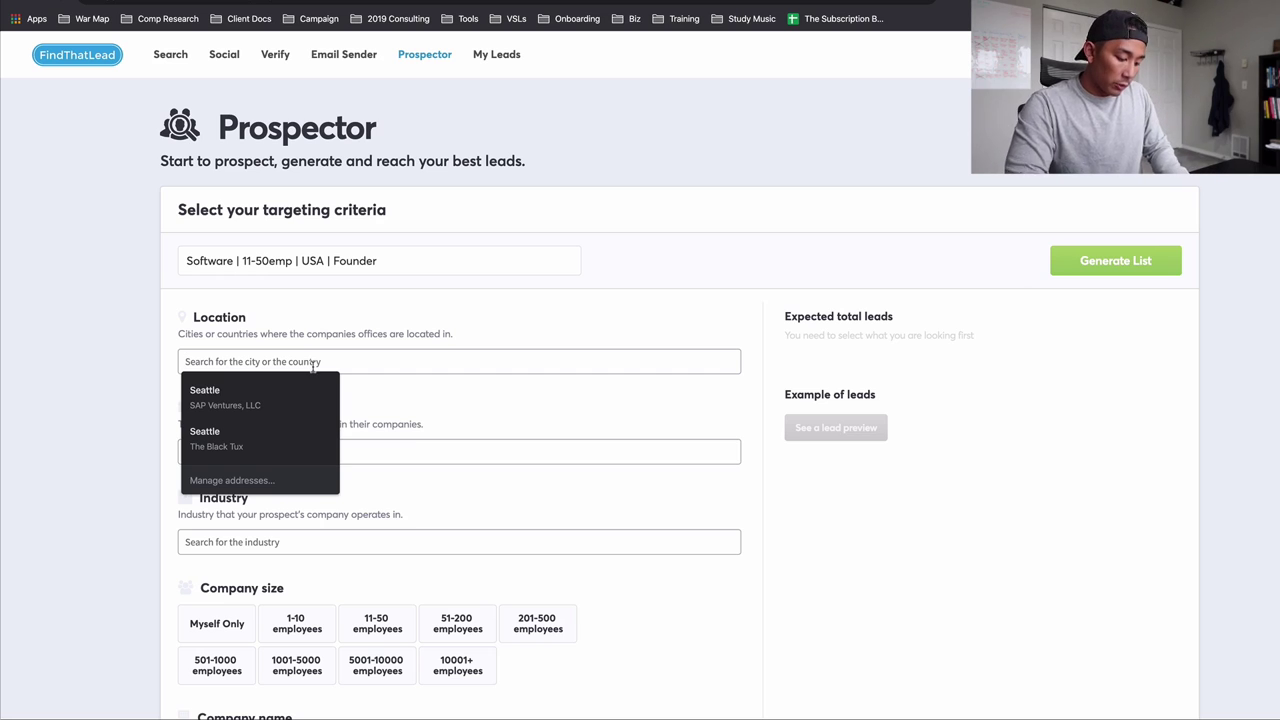
pyautogui.write('United sty')
pyautogui.press('BackSpace')
pyautogui.click(298, 414)
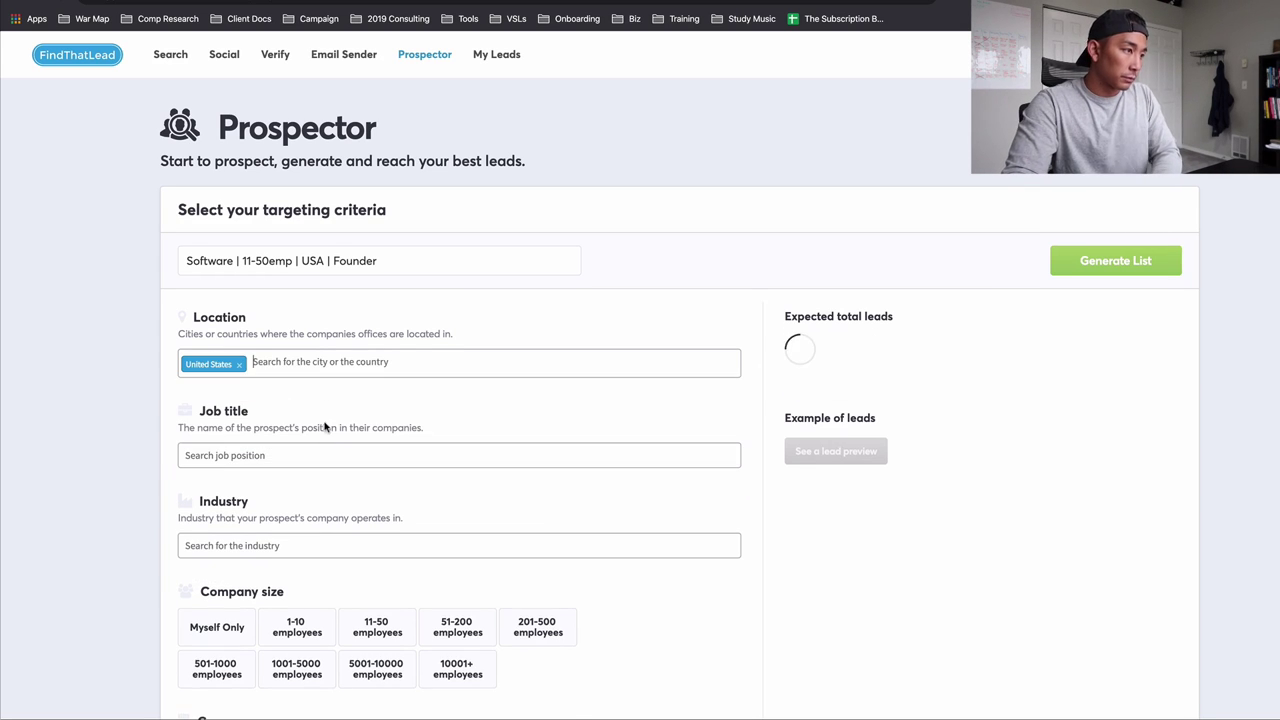
pyautogui.click(321, 455)
pyautogui.write('Founder')
pyautogui.press('Return')
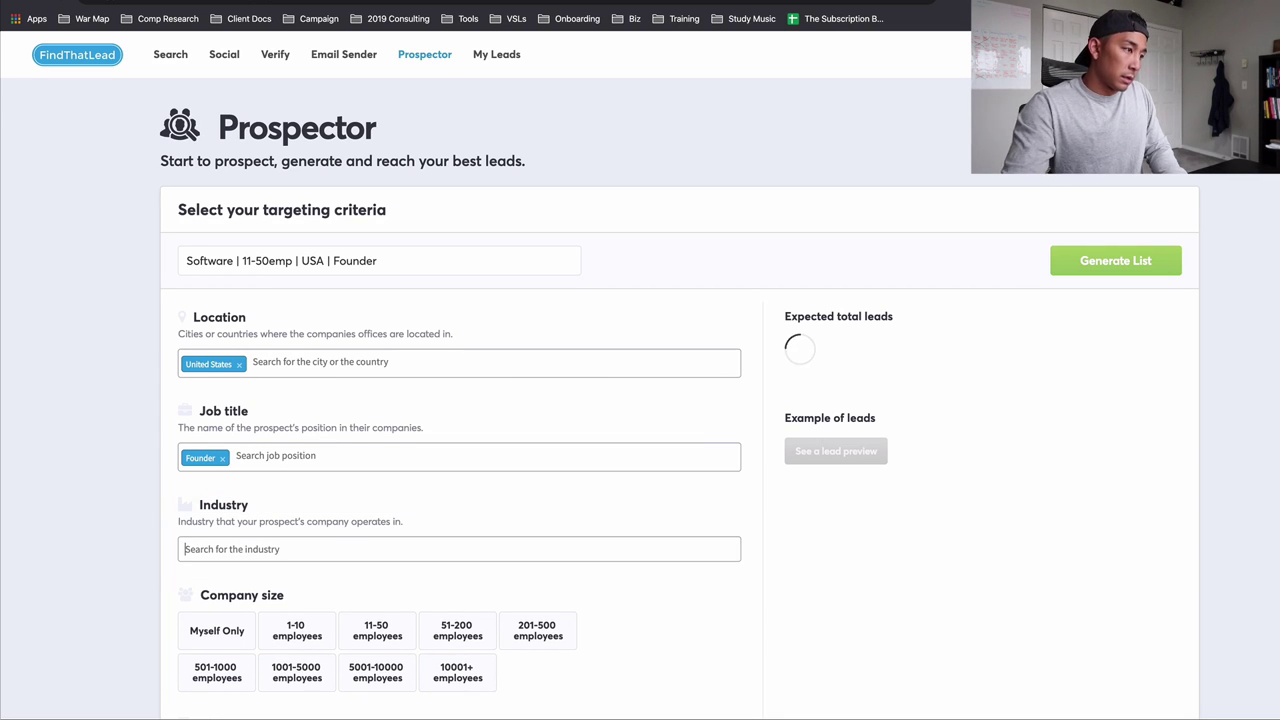
# Add Computer Software and Internet as the list's target industries.
pyautogui.write('Computer')
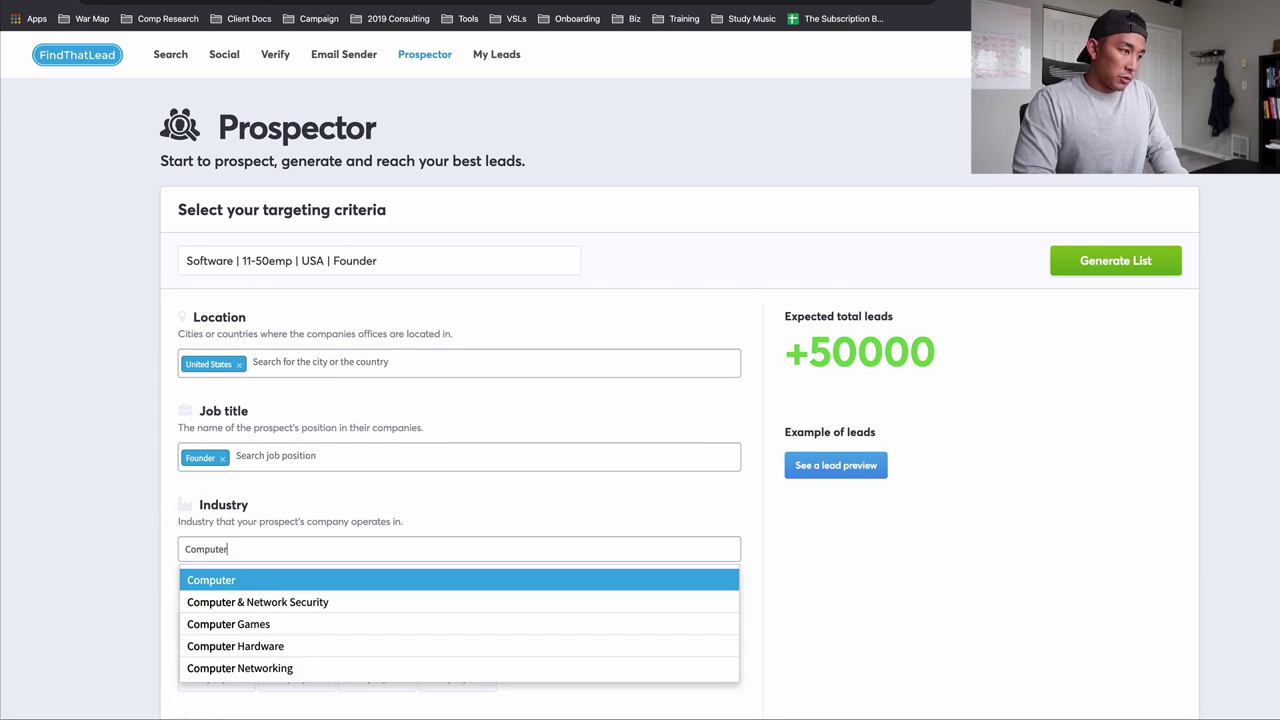
pyautogui.write(' So')
pyautogui.press('Down')
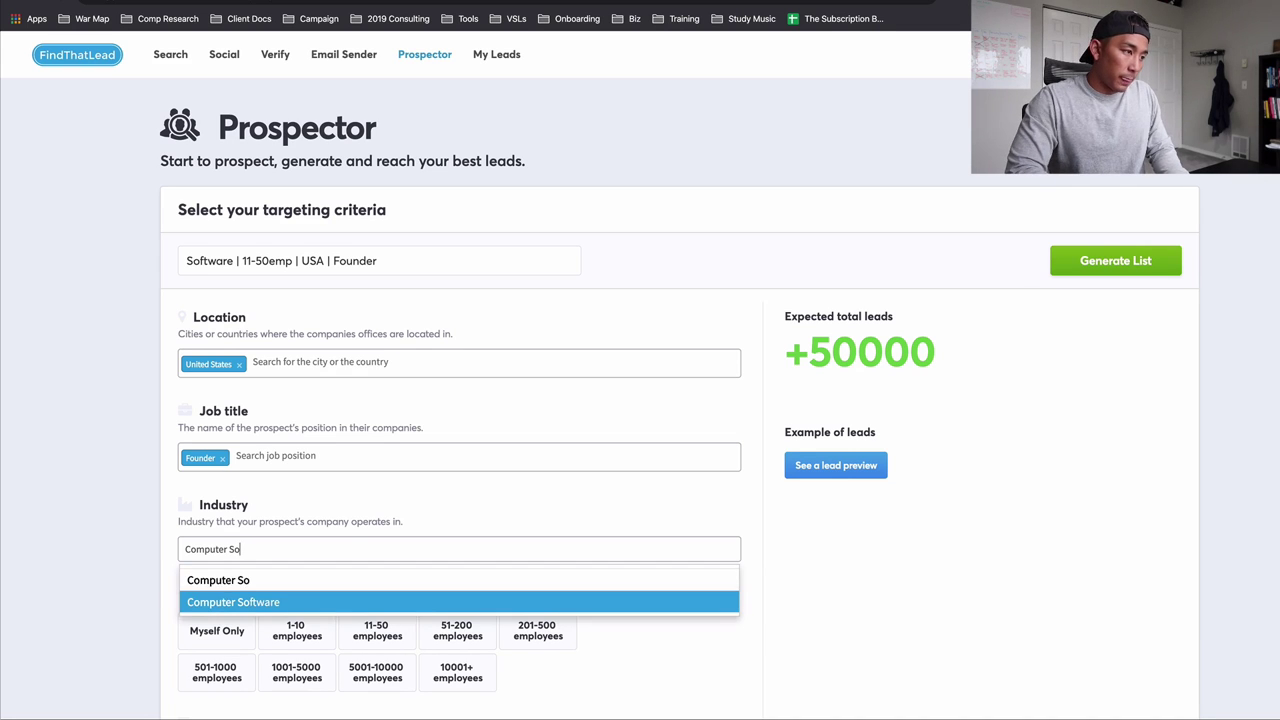
pyautogui.press('Return')
pyautogui.write('Internet')
pyautogui.press('Return')
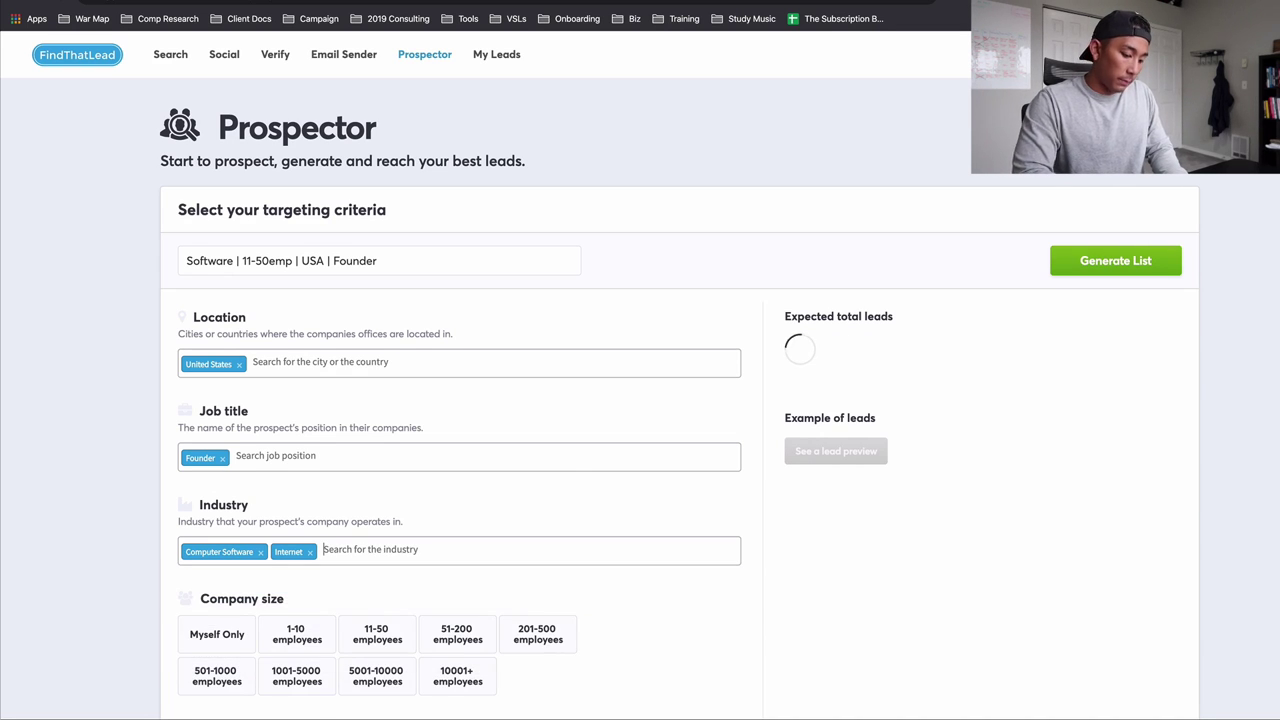
# Add Information Technology and Services to the list's industries and set the company size to 11-50 employees.
pyautogui.write('Infor')
pyautogui.press('Down')
pyautogui.press('Up')
pyautogui.press('Up')
pyautogui.press('Return')
pyautogui.scroll(-3, 395, 448)
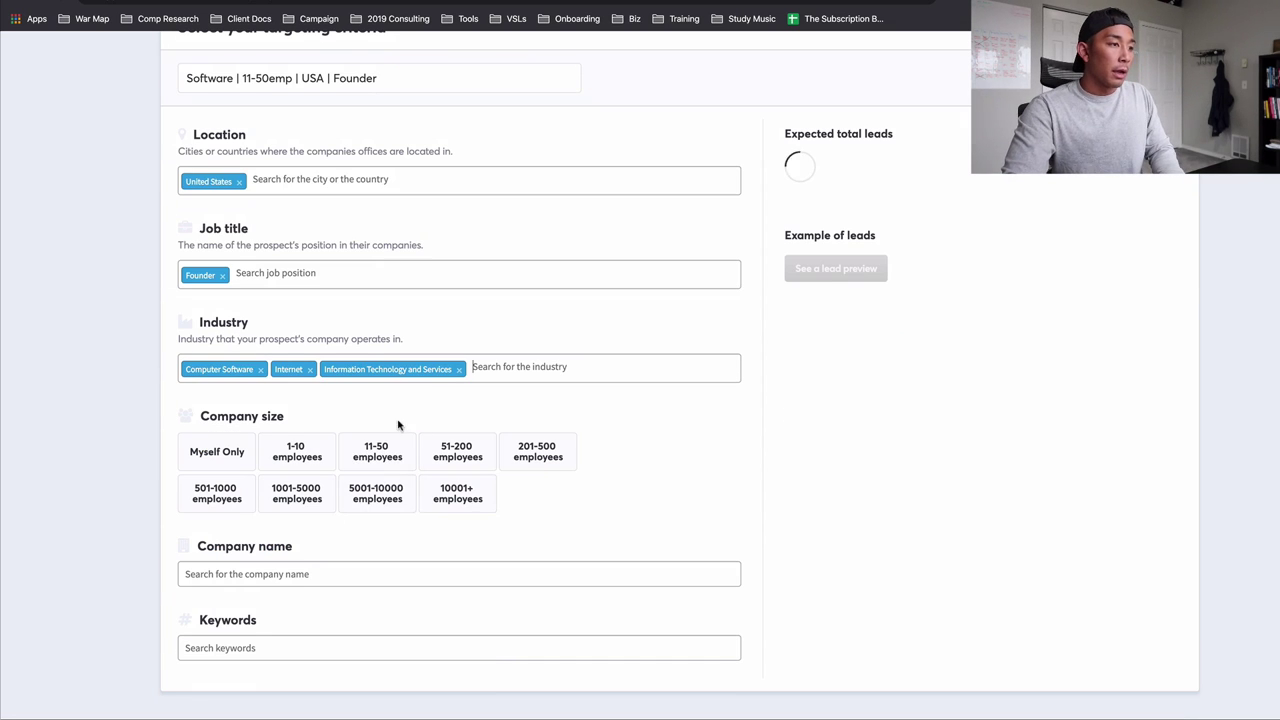
pyautogui.click(395, 448)
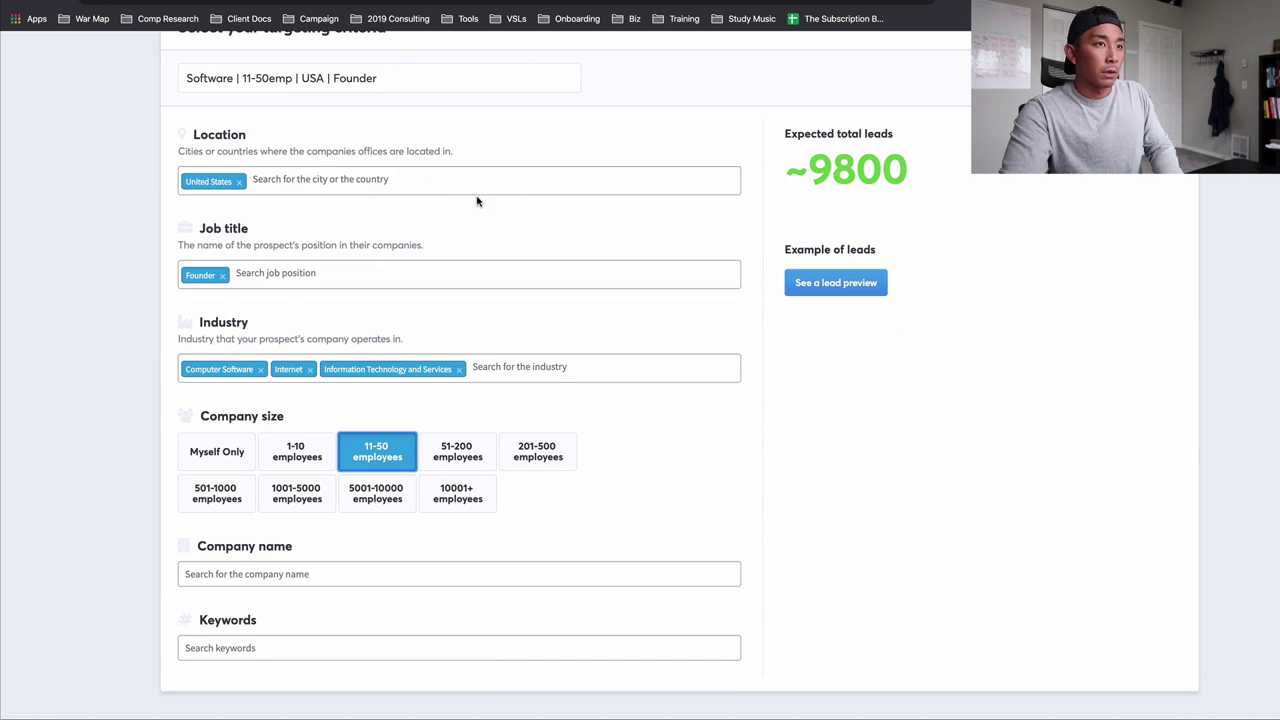
pyautogui.scroll(1, 437, 249)
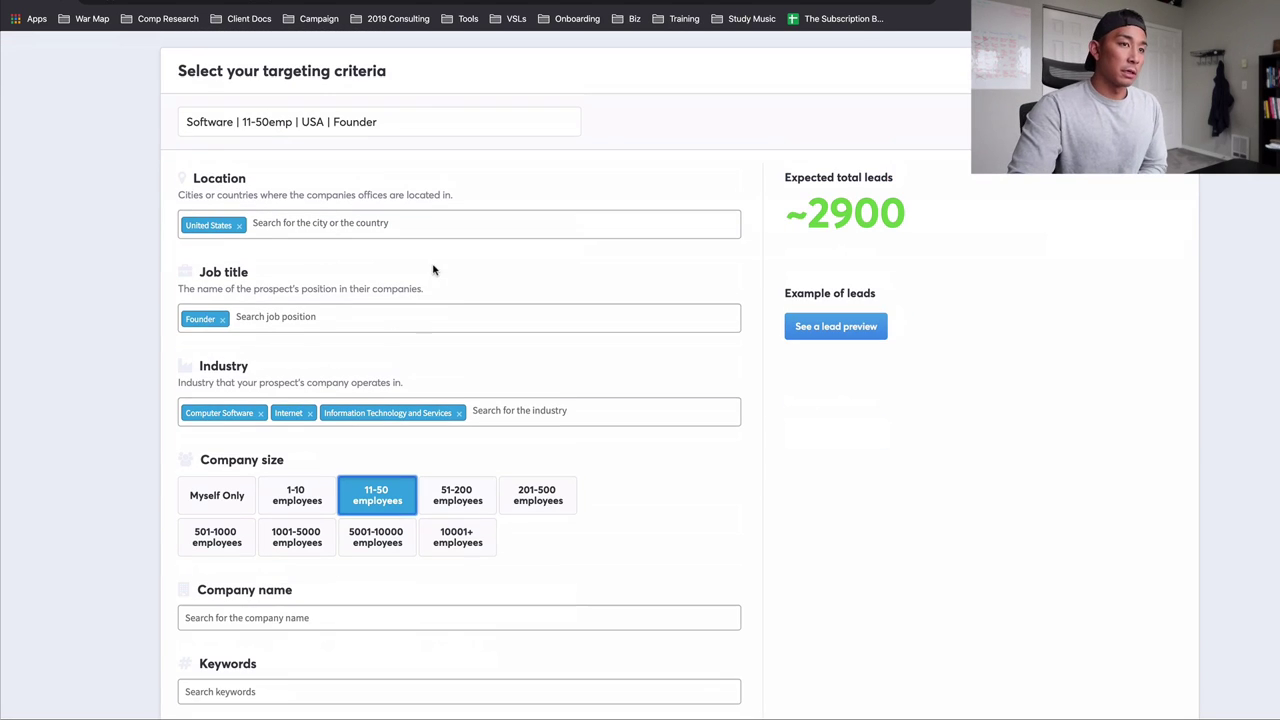
pyautogui.doubleClick(866, 220)
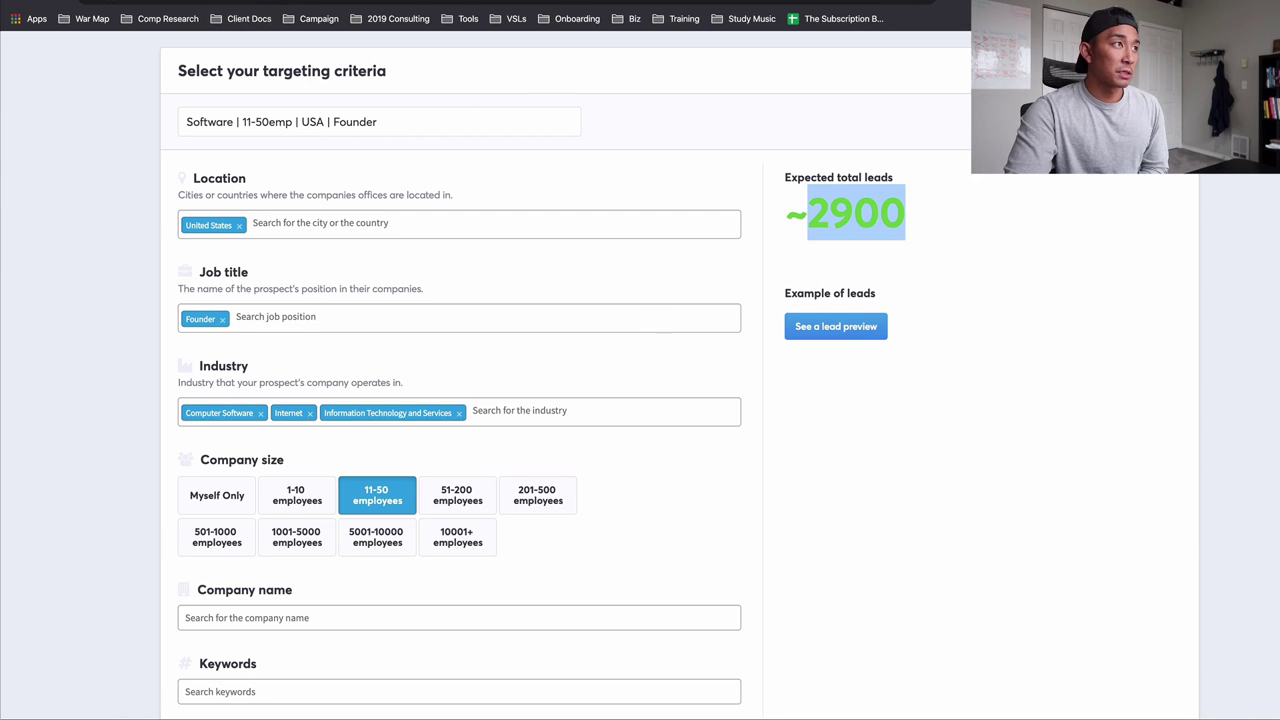
# Switch to the Cold Email spreadsheet and review the Step 1: ICP criteria from industries through job titles, pain points and benefits.
pyautogui.hotkey('ctrl', 'Tab')
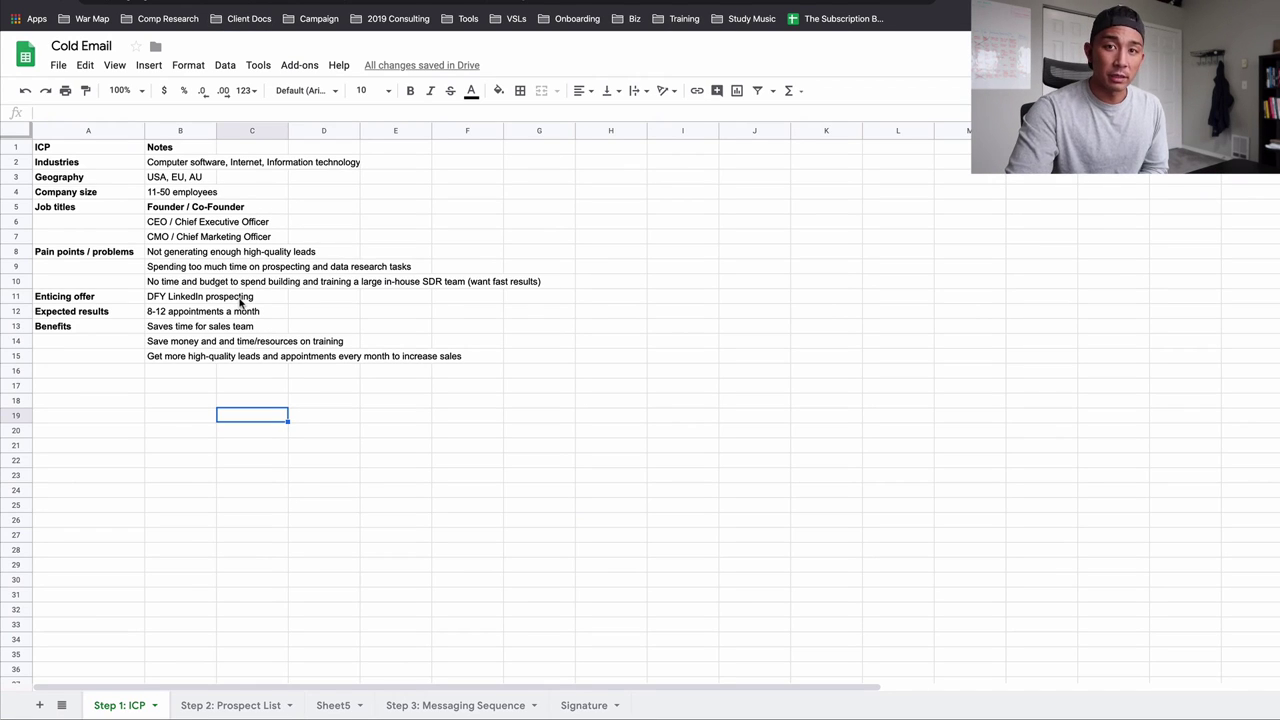
pyautogui.click(172, 164)
pyautogui.click(167, 178)
pyautogui.click(172, 195)
pyautogui.click(176, 209)
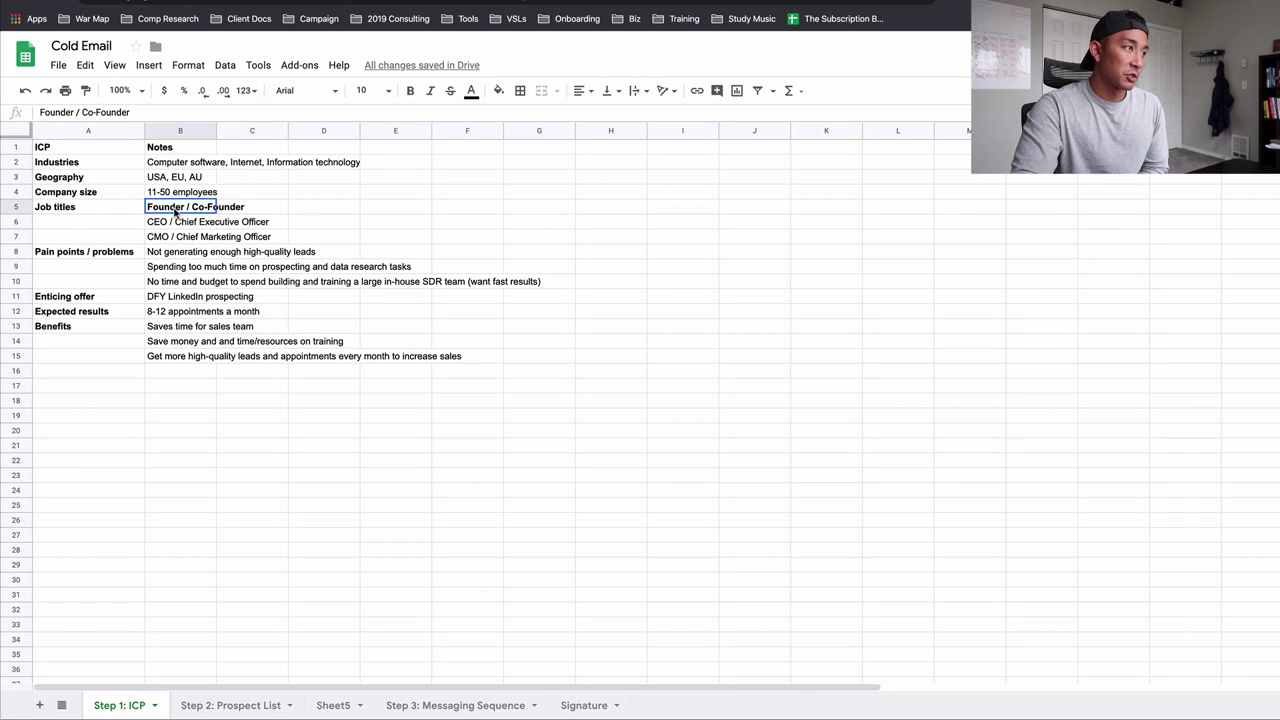
pyautogui.moveTo(129, 254); pyautogui.dragTo(188, 347)
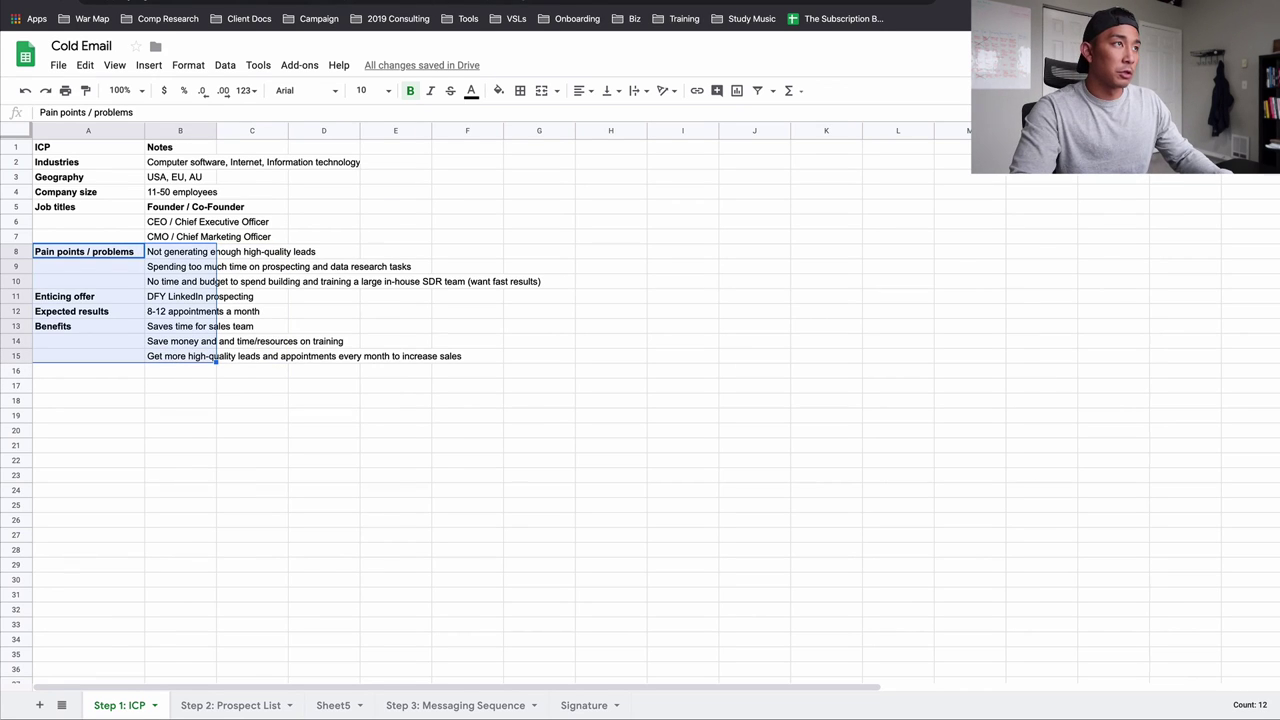
# Return to FindThatLead's Prospector, generate the "Software | 11-50emp | USA | Founder" list and look through its leads.
pyautogui.click(435, 2)
pyautogui.scroll(-1, 506, 211)
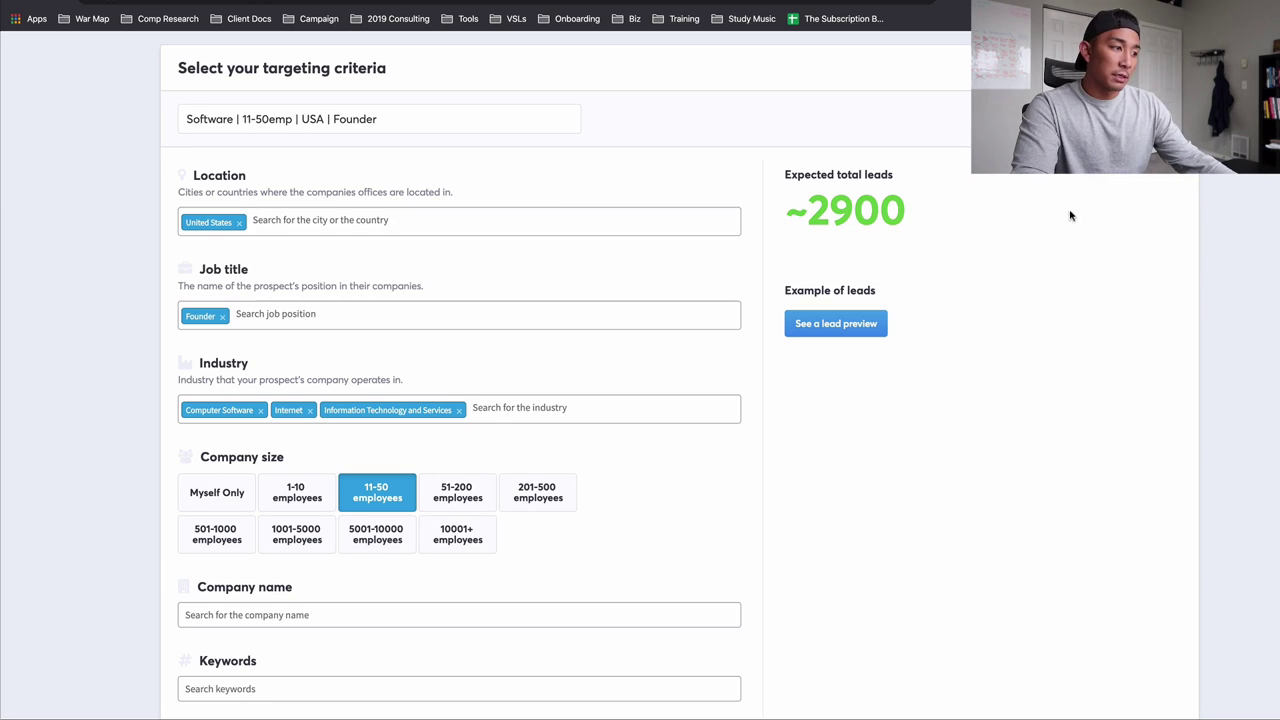
pyautogui.scroll(-1, 906, 452)
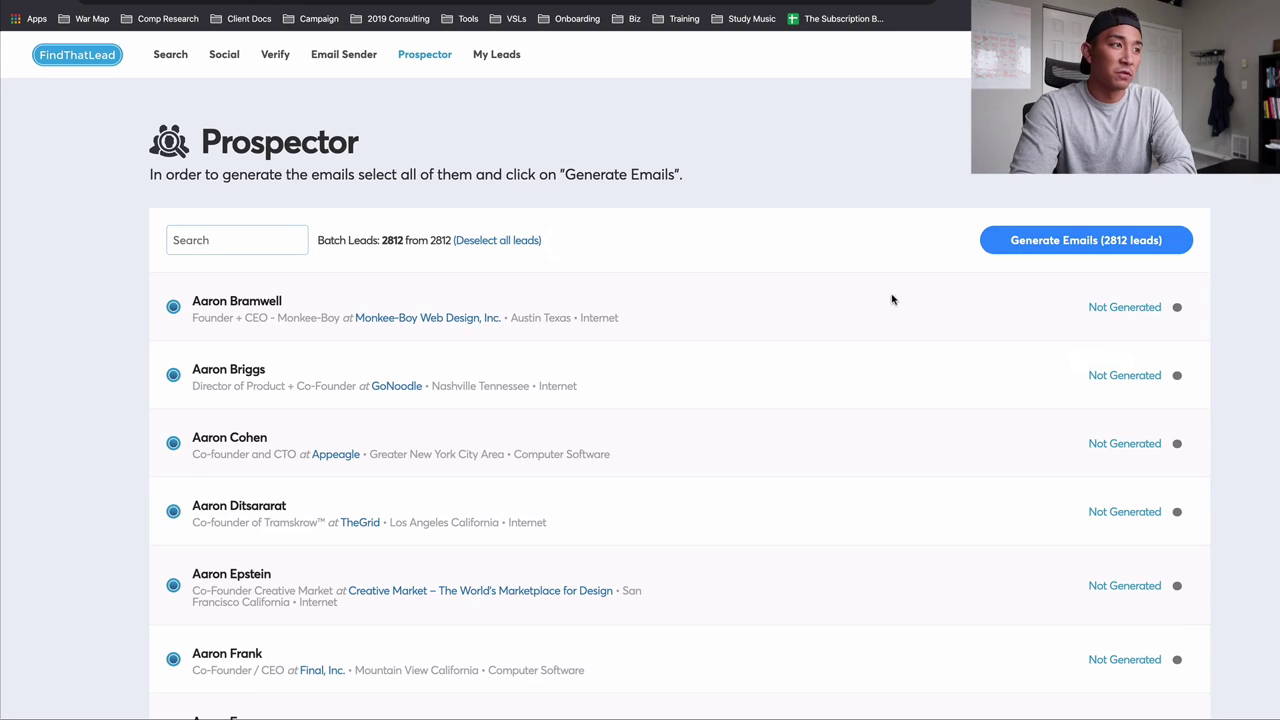
pyautogui.scroll(-5, 874, 297)
pyautogui.scroll(5, 897, 343)
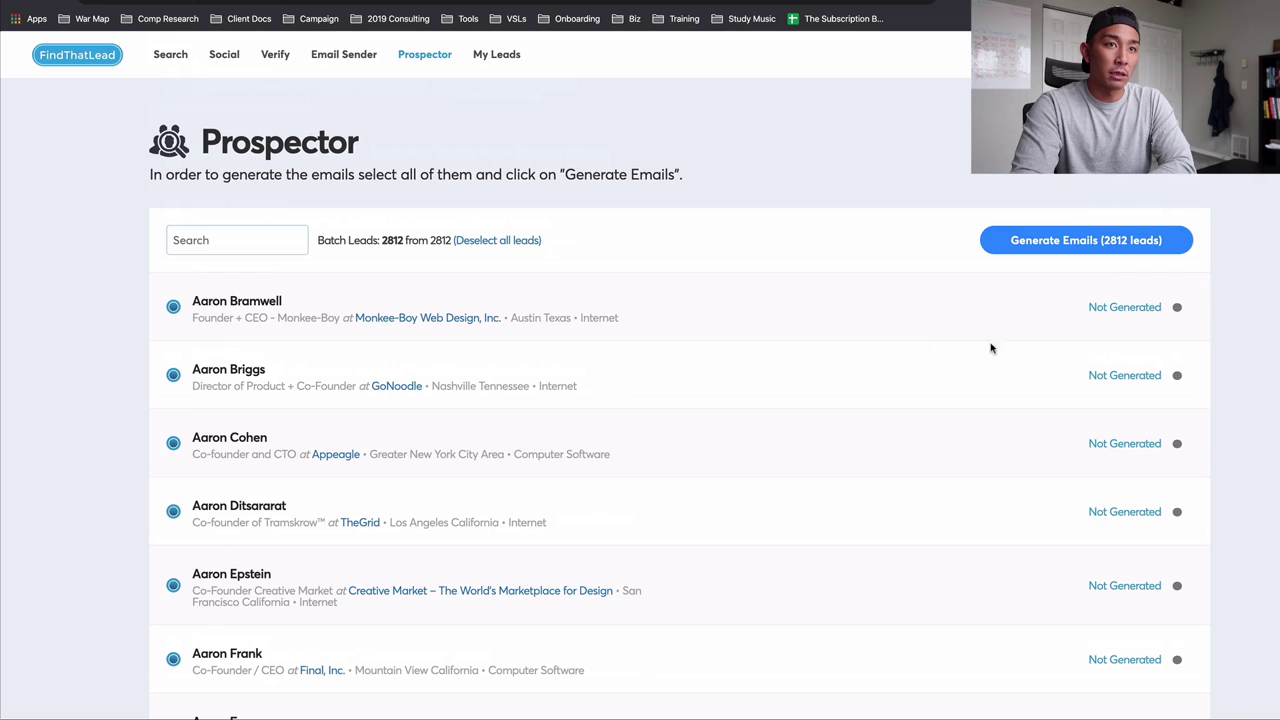
# Inspect the email generation methods for the batch leads, close them without choosing one, and skim the lead list.
pyautogui.click(1076, 240)
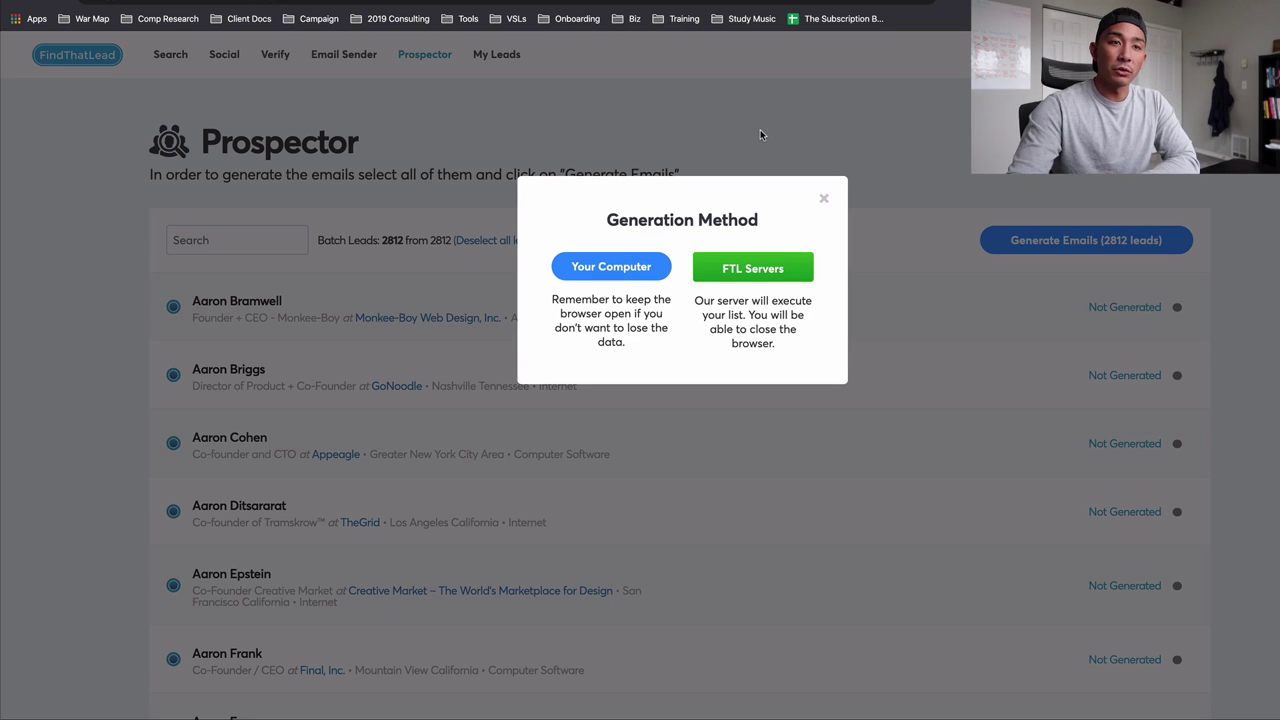
pyautogui.click(823, 199)
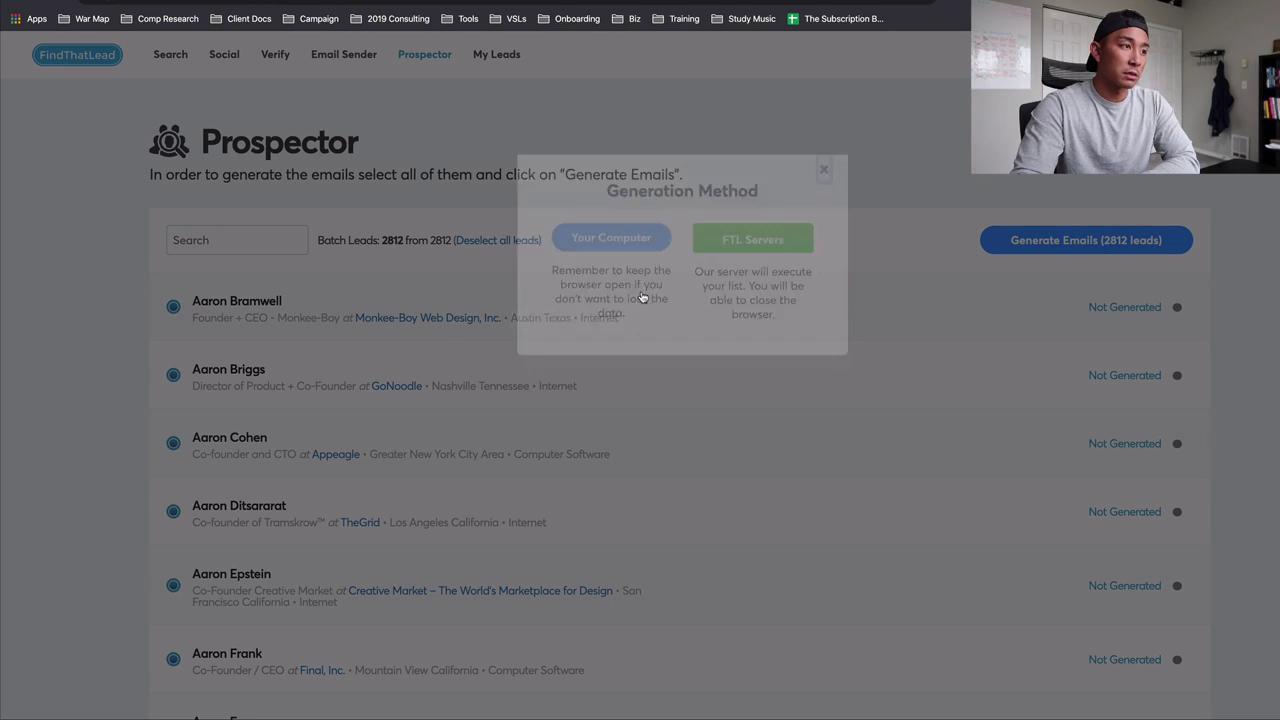
pyautogui.scroll(-4, 425, 330)
pyautogui.scroll(4, 470, 360)
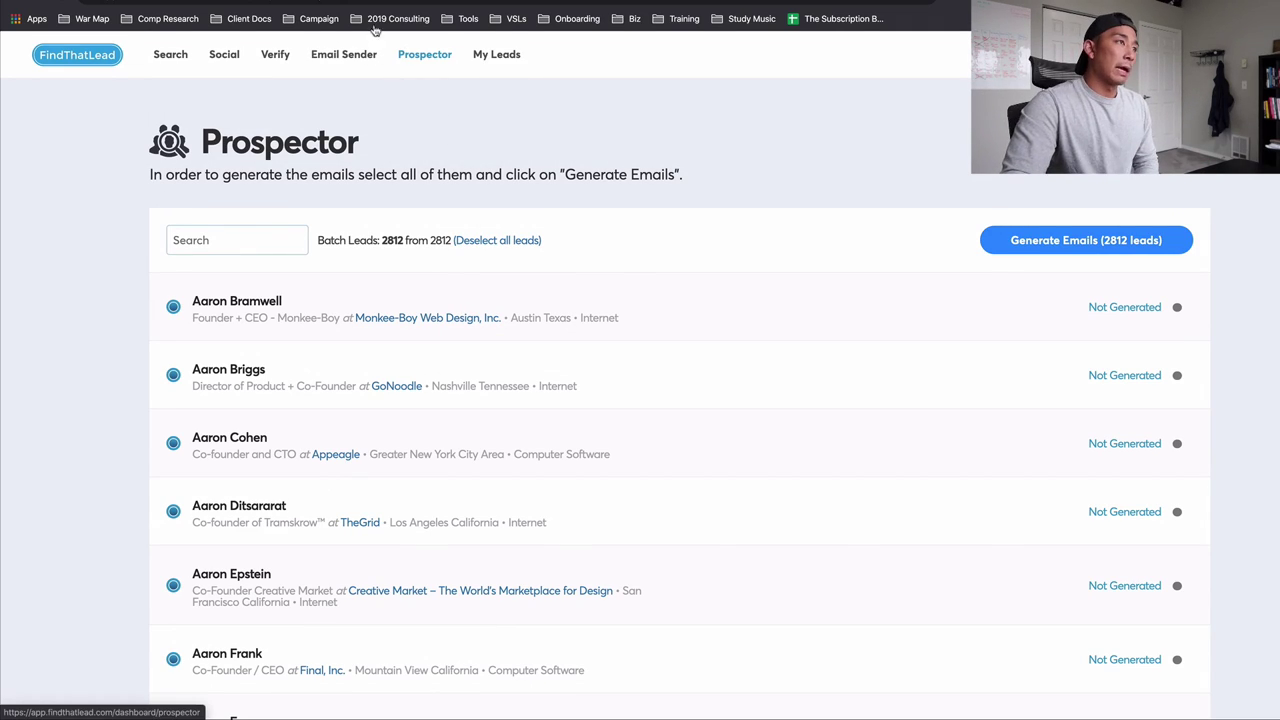
# Switch to the Cold Email spreadsheet and examine the exported prospect data in Sheet5 from its first row.
pyautogui.hotkey('ctrl', 'Tab')
pyautogui.click(333, 705)
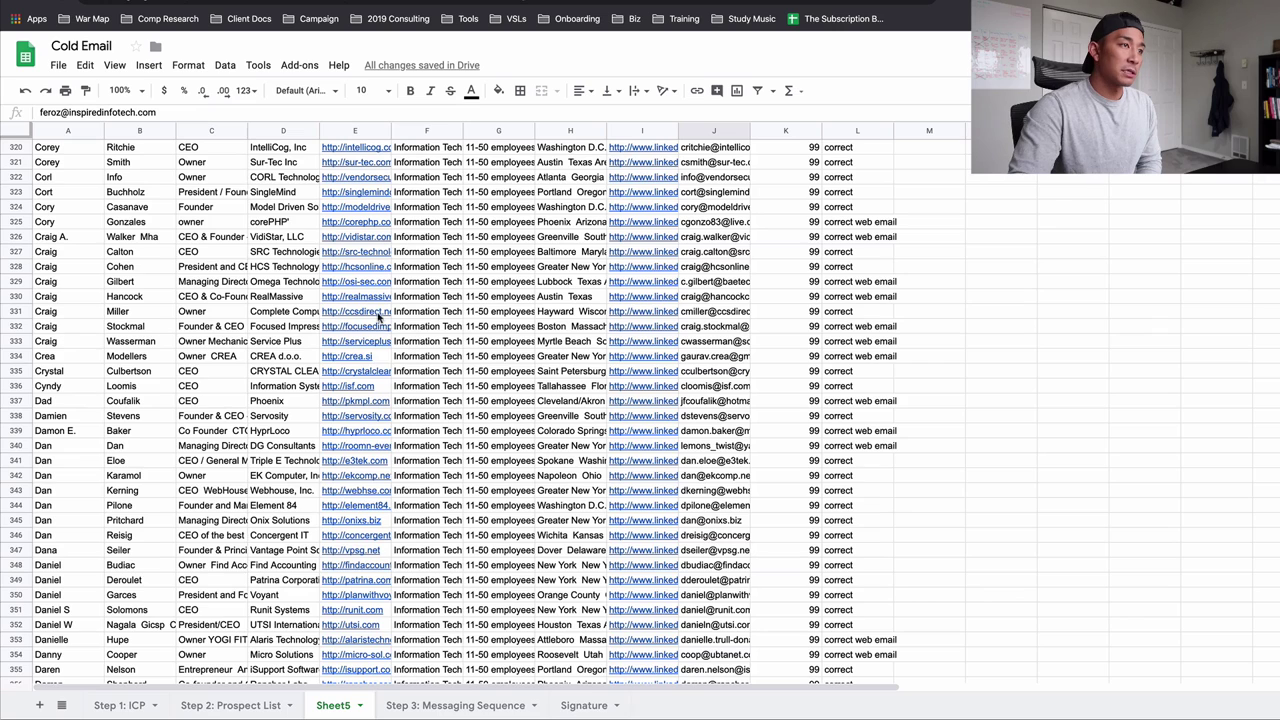
pyautogui.scroll(10, 440, 222)
pyautogui.scroll(12, 470, 215)
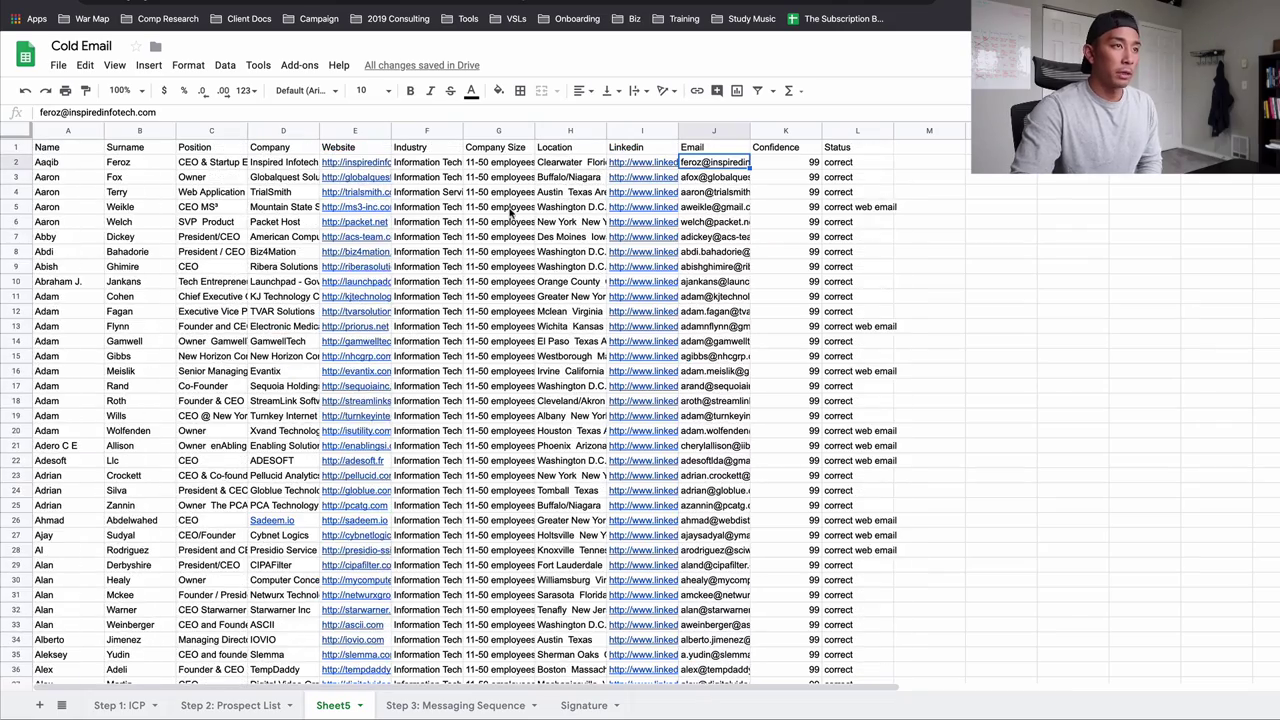
# In FindThatLead, open the current batch of Alabama_Founder_Marketing and Advertising and inspect its export options without exporting.
pyautogui.hotkey('ctrl', 'shift', 'Tab')
pyautogui.click(422, 54)
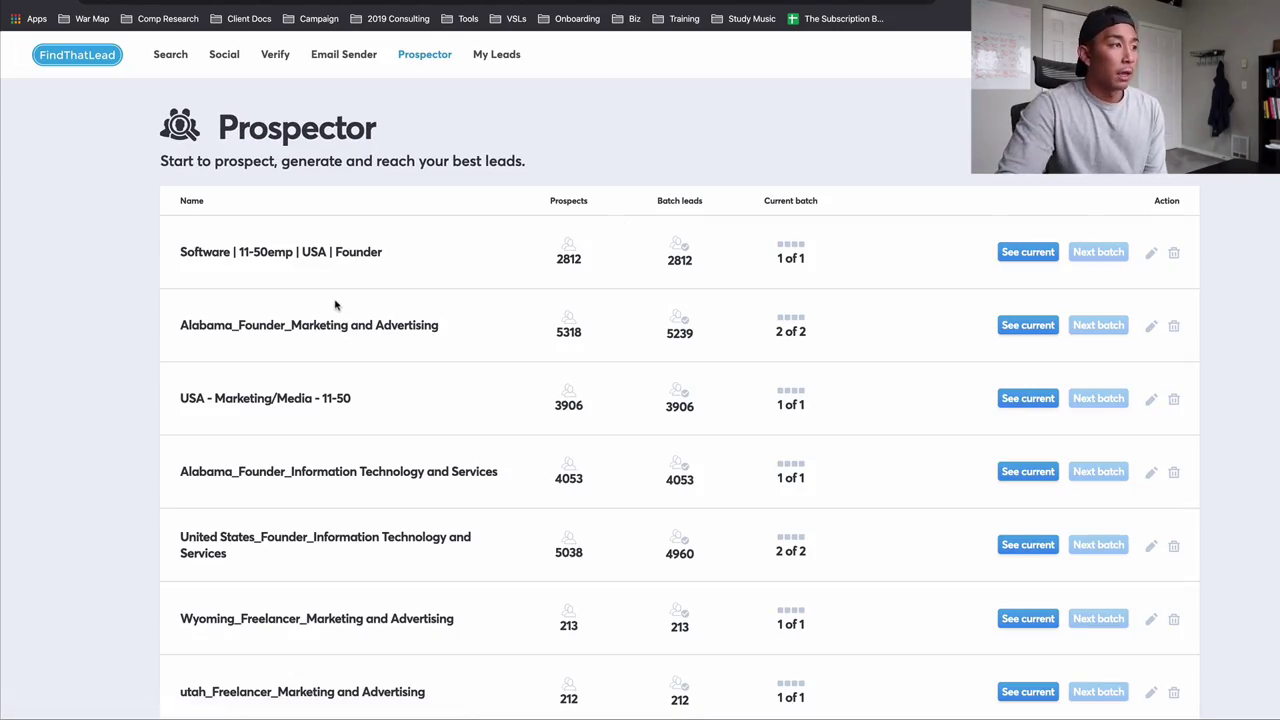
pyautogui.click(1028, 325)
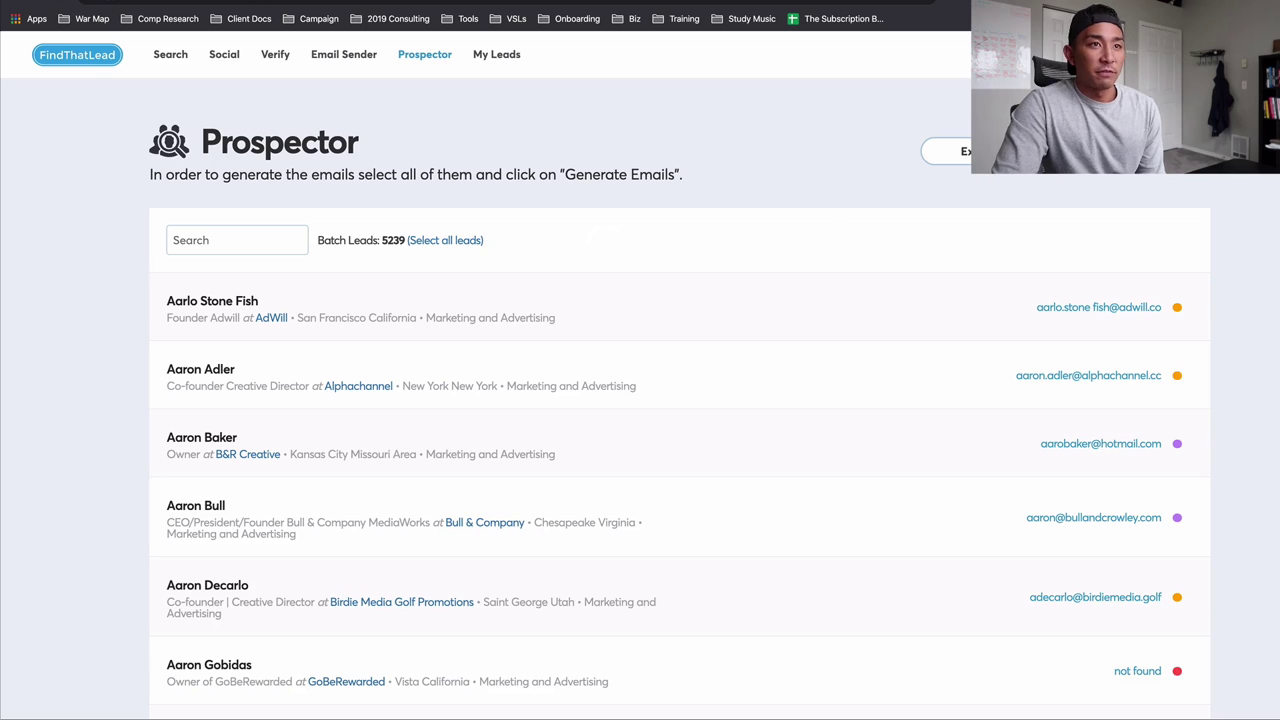
pyautogui.click(945, 151)
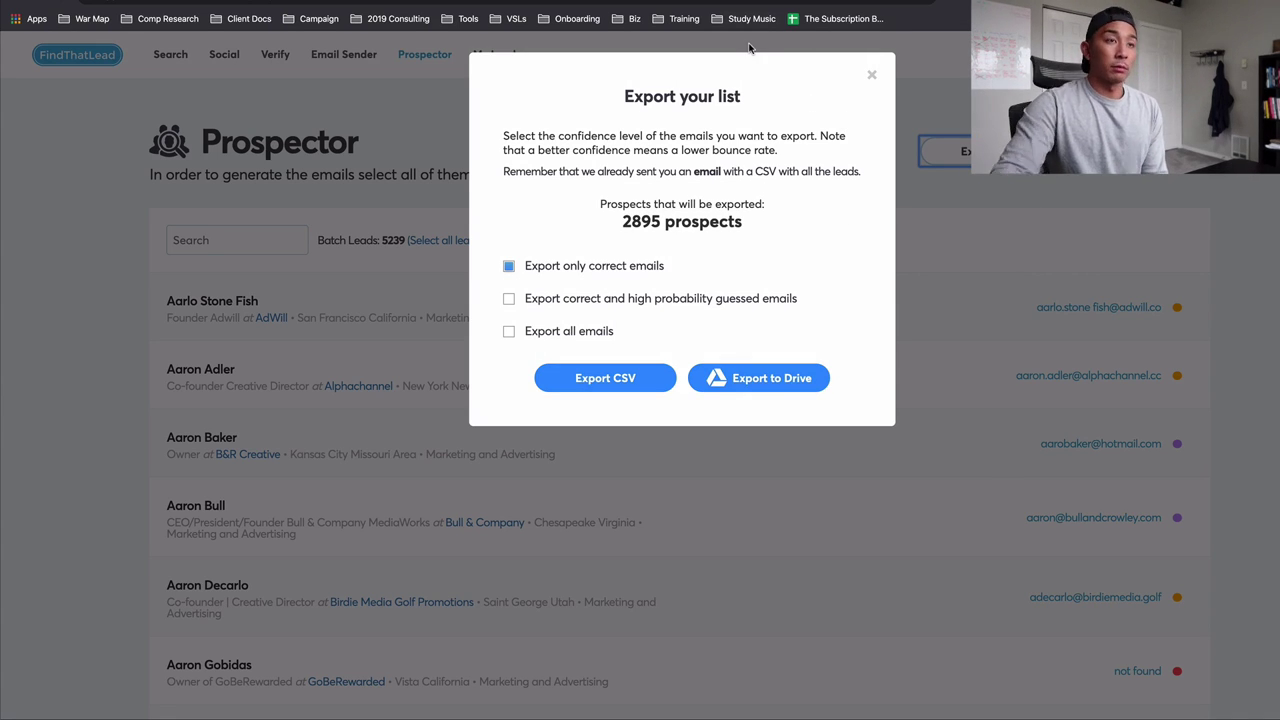
pyautogui.click(871, 78)
# Return to Sheet5 in the Cold Email spreadsheet and review the exported column headers from Name through Email.
pyautogui.hotkey('ctrl', 'Tab')
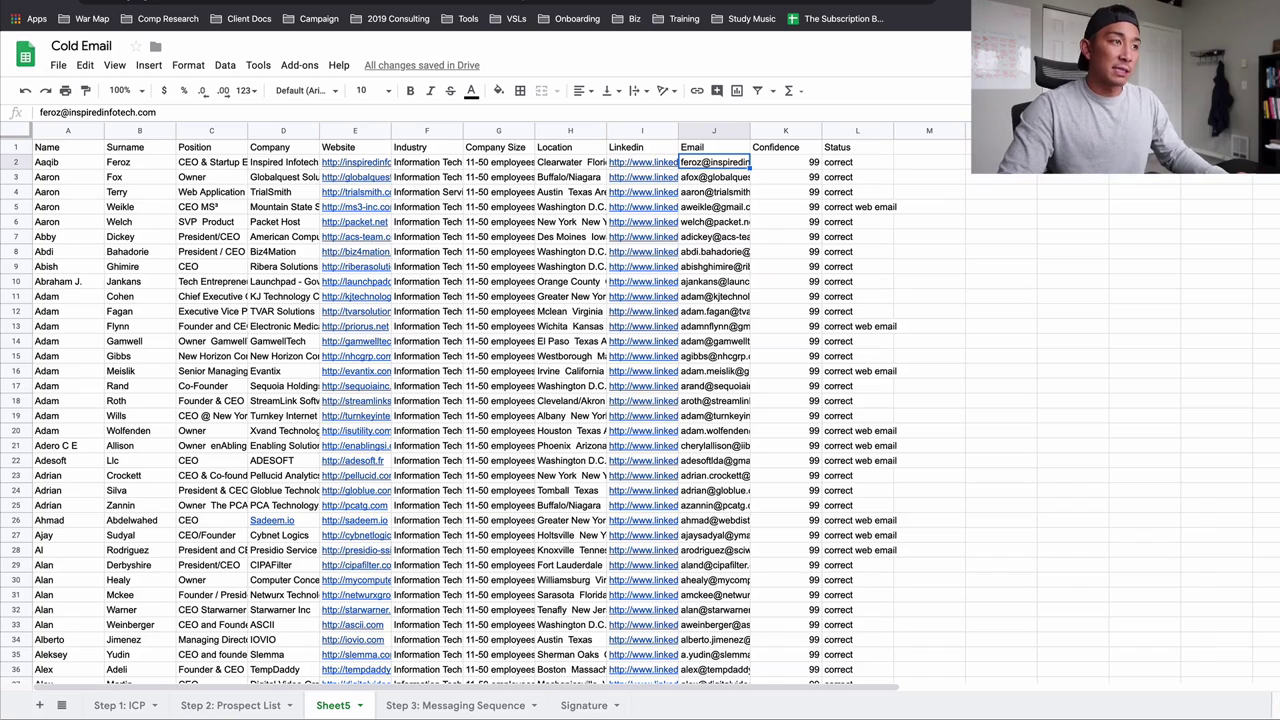
pyautogui.scroll(-1, 363, 311)
pyautogui.scroll(1, 378, 180)
pyautogui.click(86, 148)
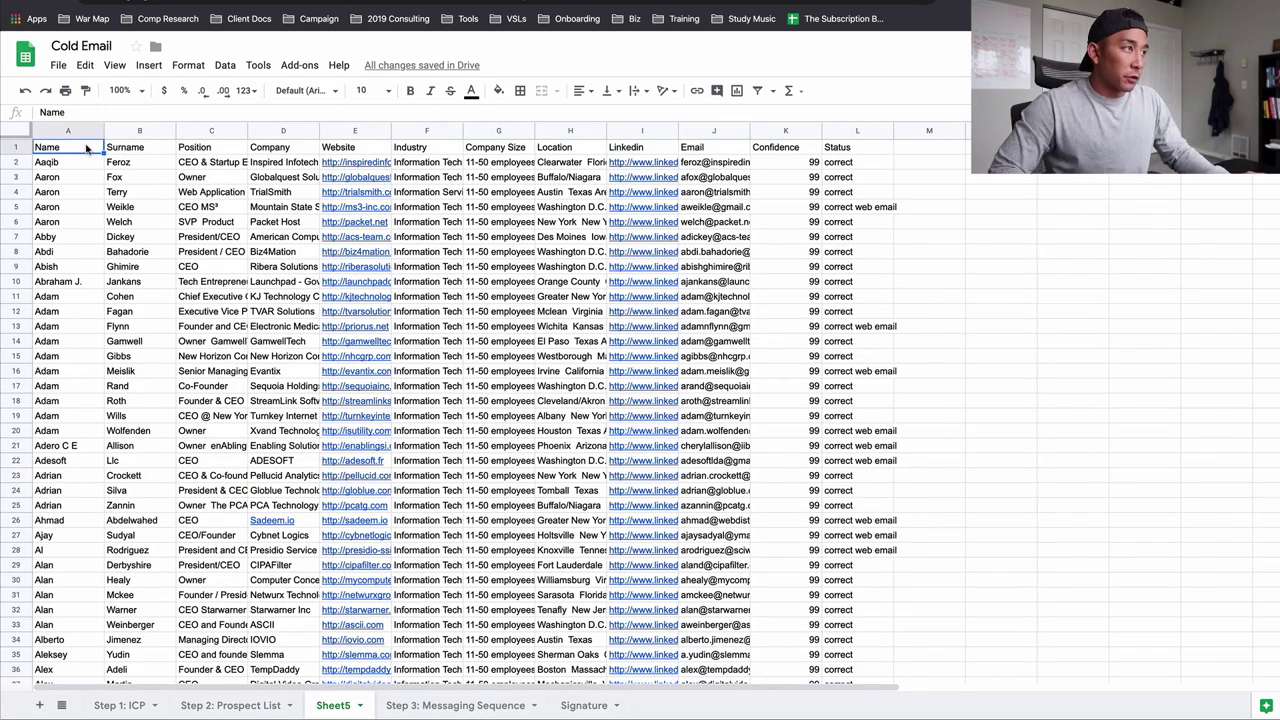
pyautogui.press('Right')
pyautogui.press('Right')
pyautogui.press('Right')
pyautogui.press('Right')
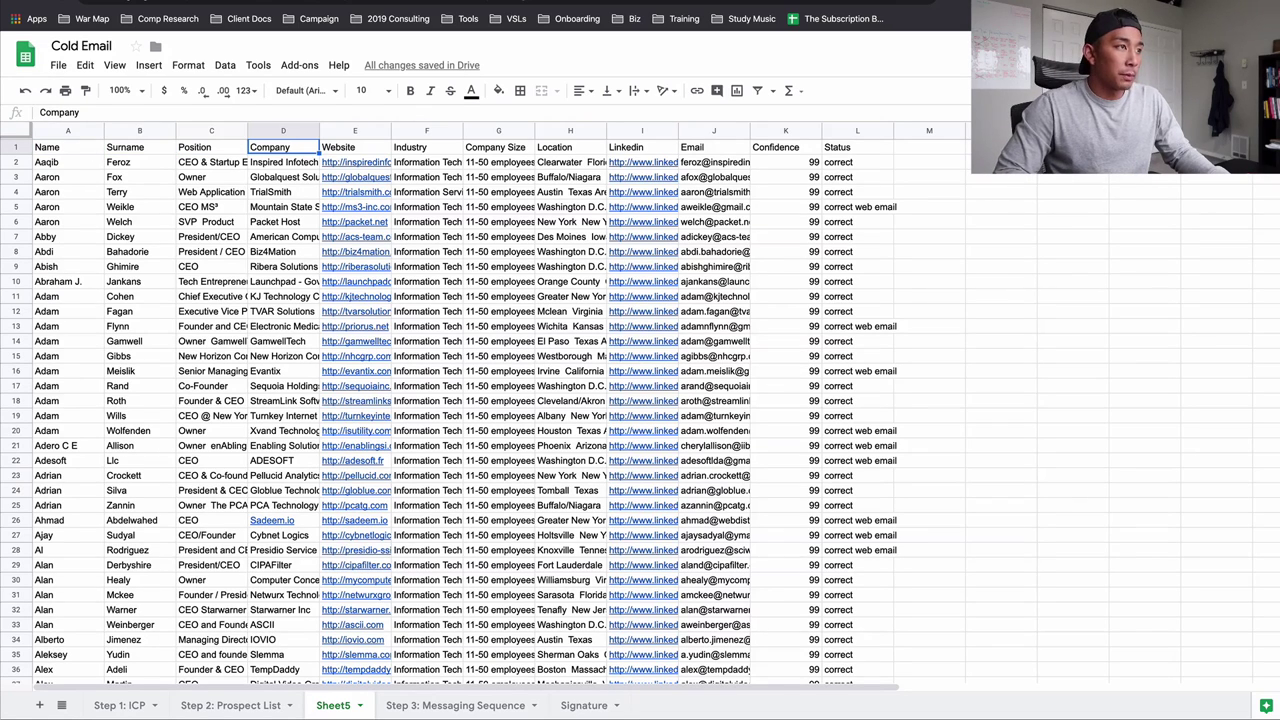
pyautogui.press('Right')
pyautogui.press('Right')
pyautogui.press('Right')
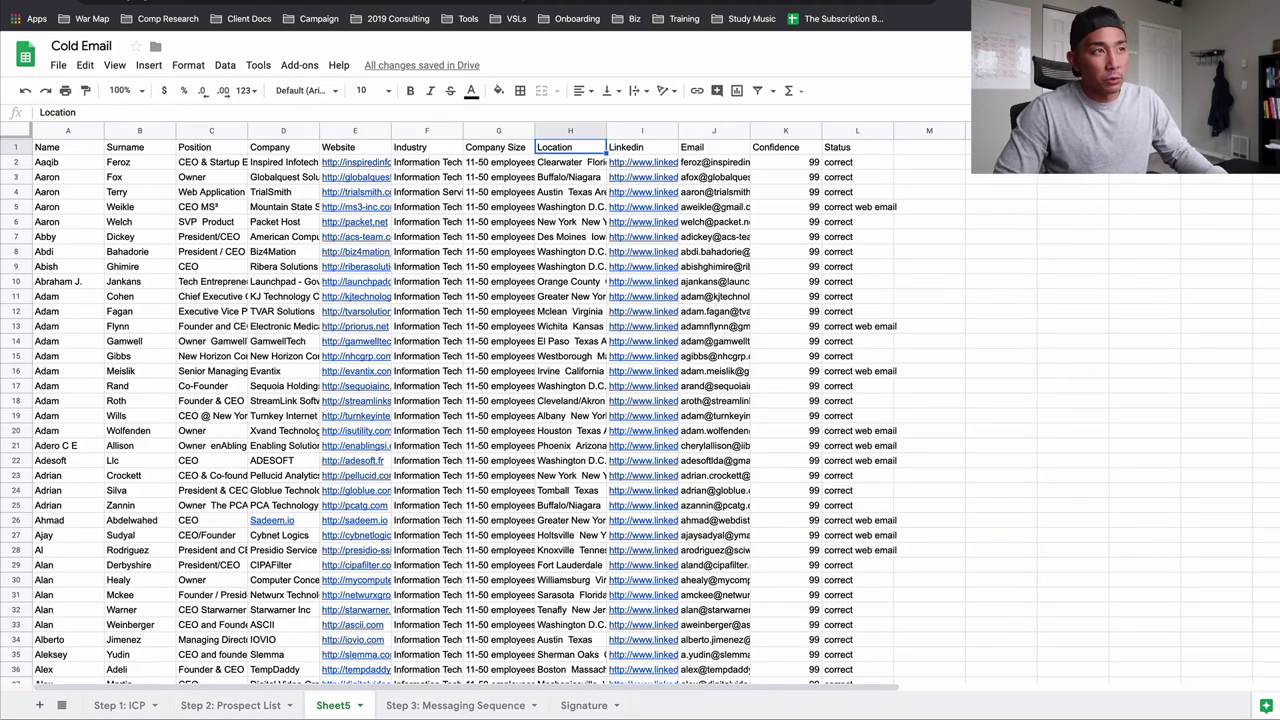
pyautogui.press('Right')
pyautogui.press('Right')
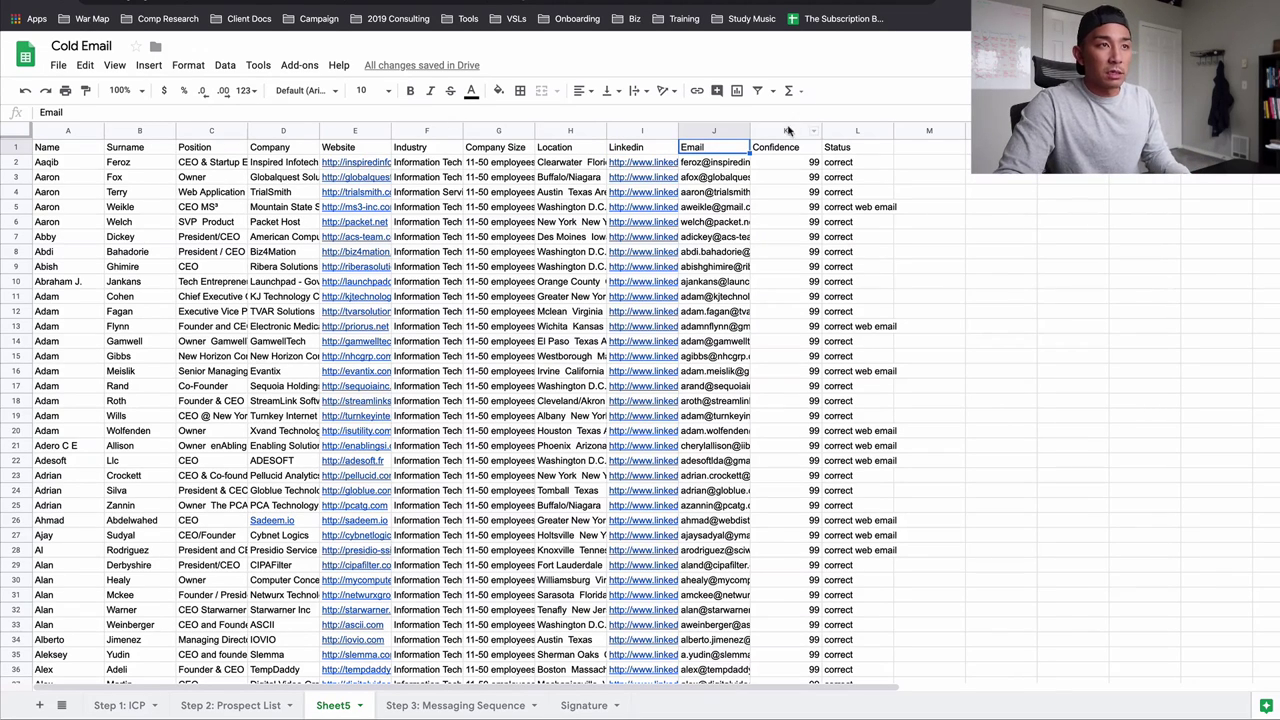
# Delete the Confidence and Status columns (K and L) from Sheet5.
pyautogui.moveTo(785, 131); pyautogui.dragTo(850, 131)
pyautogui.rightClick(843, 124)
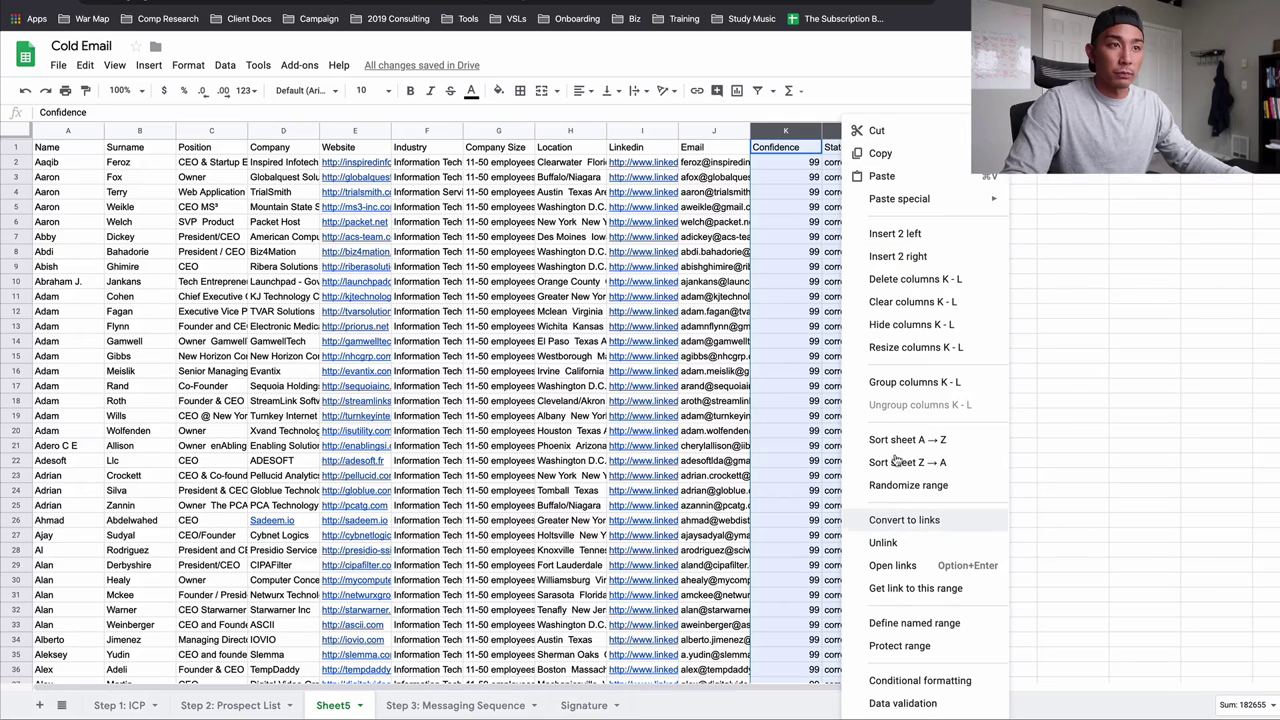
pyautogui.click(912, 279)
pyautogui.click(766, 266)
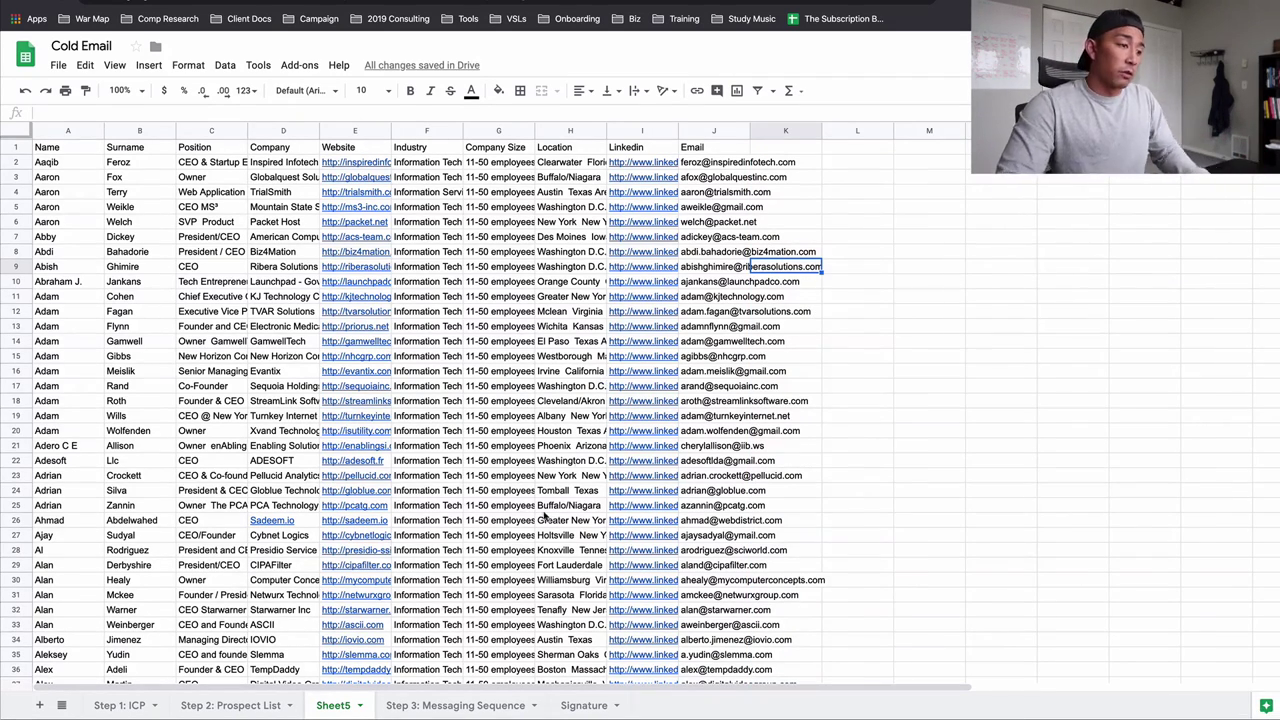
# Copy the first names in A2:A15 of Sheet5 into the First Name column of Step 2: Prospect List, starting at A3.
pyautogui.click(222, 706)
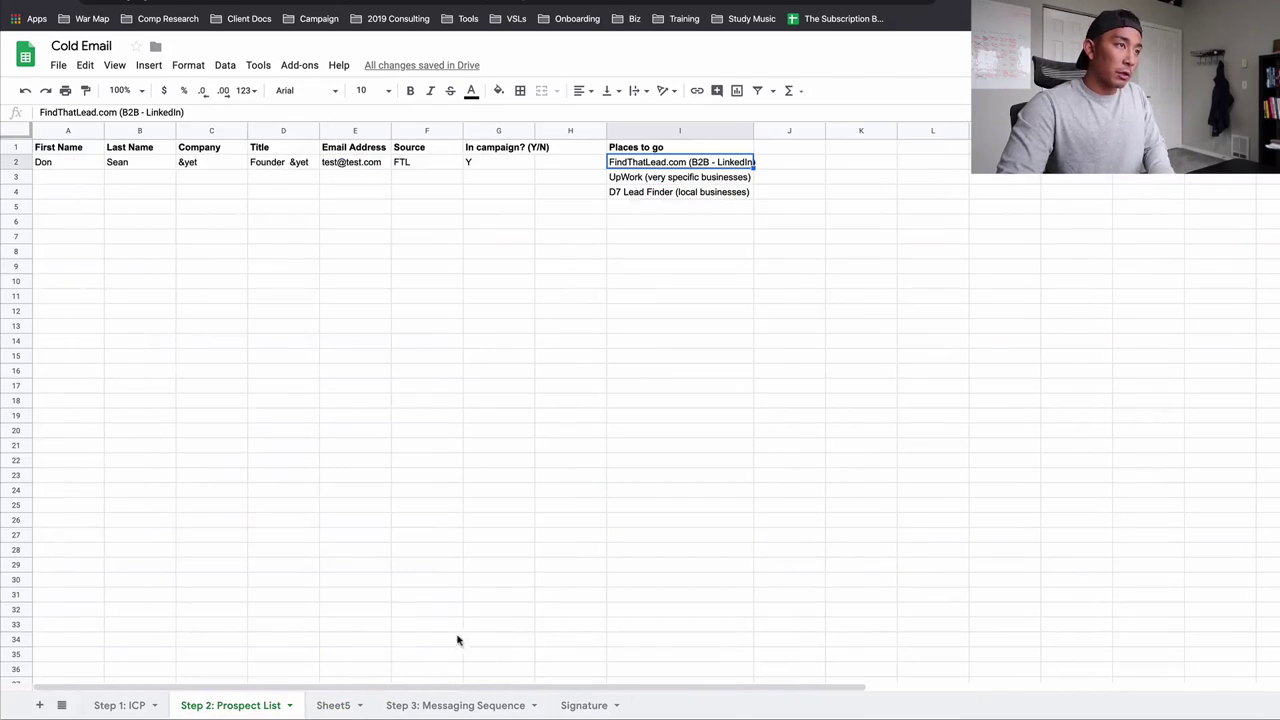
pyautogui.click(425, 704)
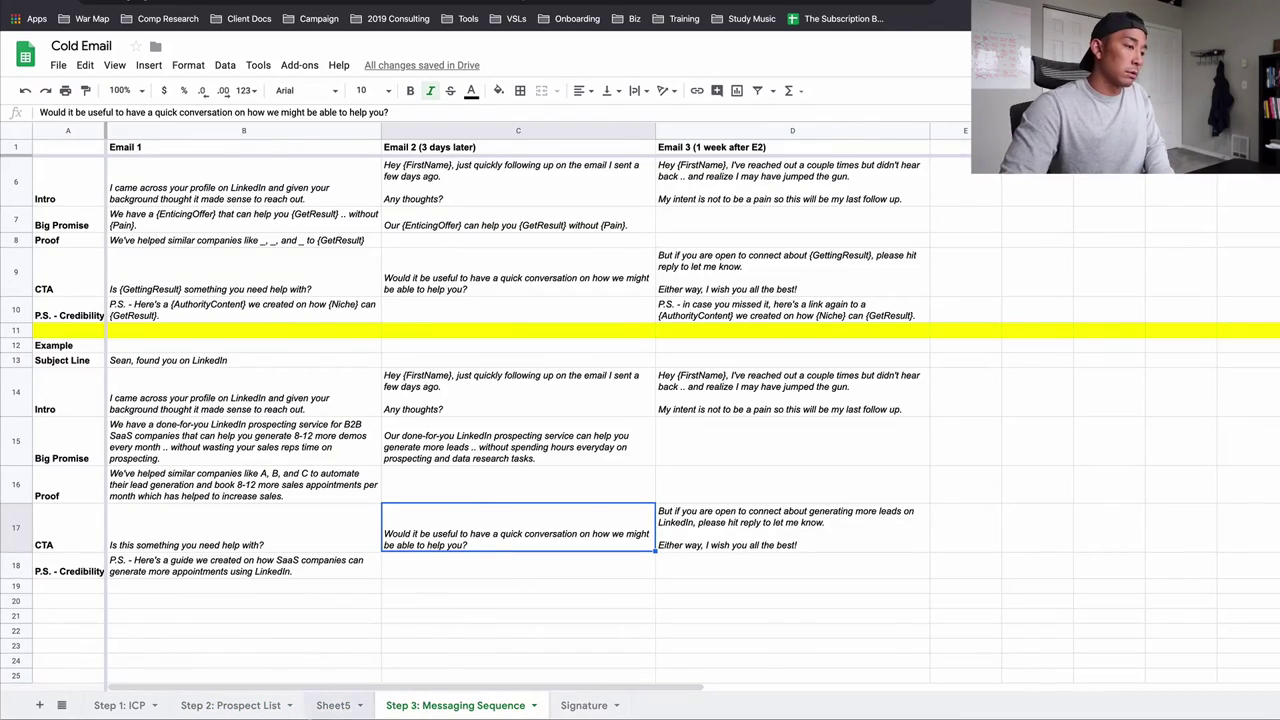
pyautogui.click(336, 705)
pyautogui.moveTo(52, 164); pyautogui.dragTo(50, 368)
pyautogui.click(216, 704)
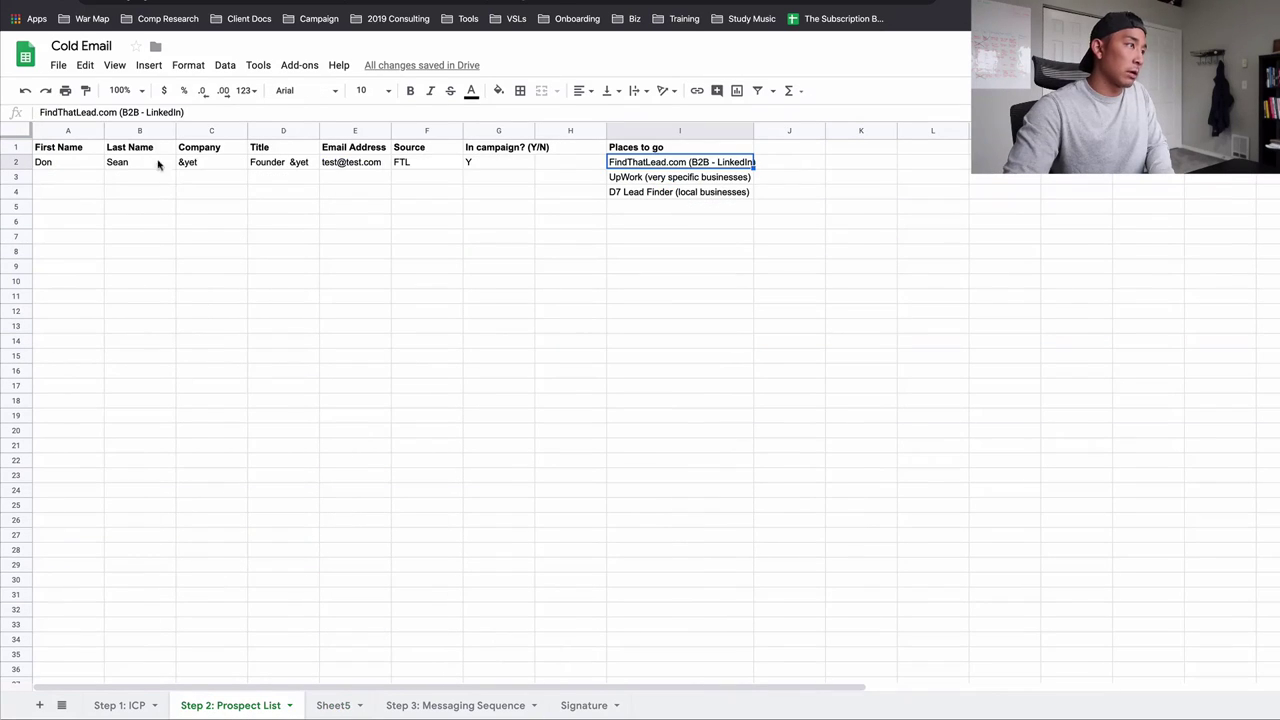
pyautogui.click(69, 181)
pyautogui.write('Joseph Aaron Aaron Aaron Aaron Abby Abdi Abraham J. Adam Adam Adam Adam Adam Adam')
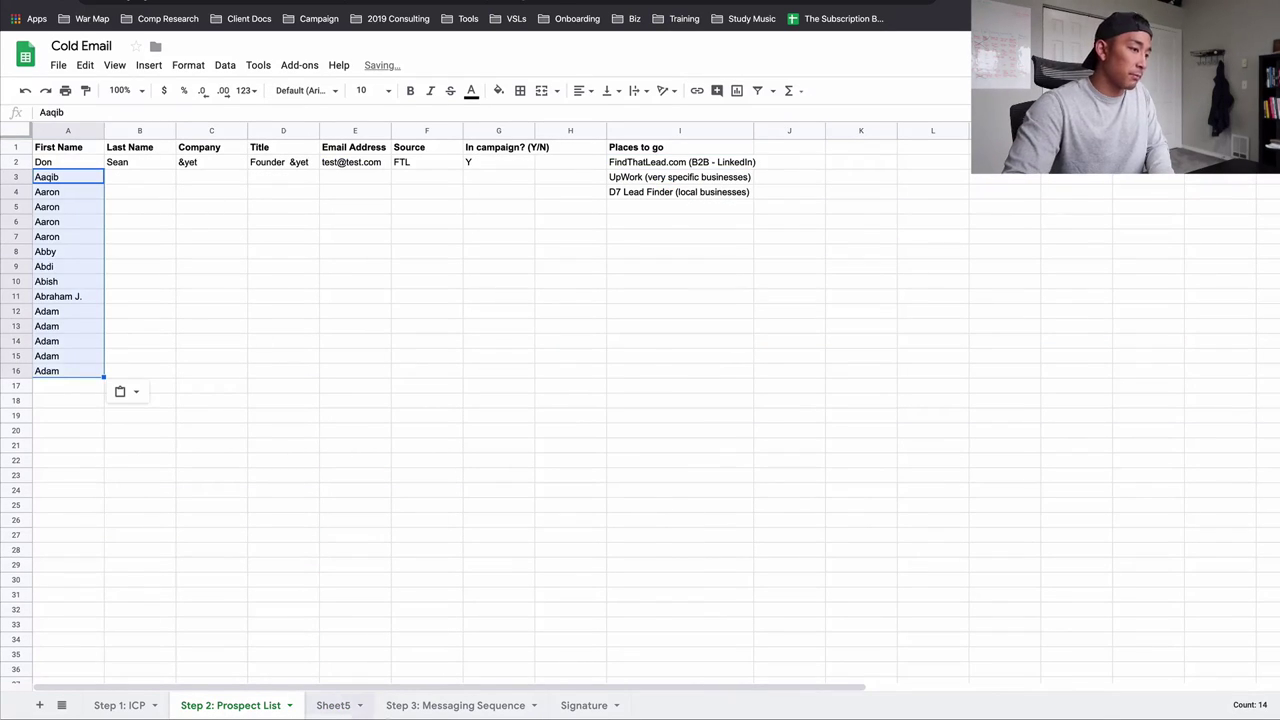
# Copy the surnames in B2:B15 of Sheet5 into the Last Name column of Step 2: Prospect List, starting at B3.
pyautogui.click(436, 700)
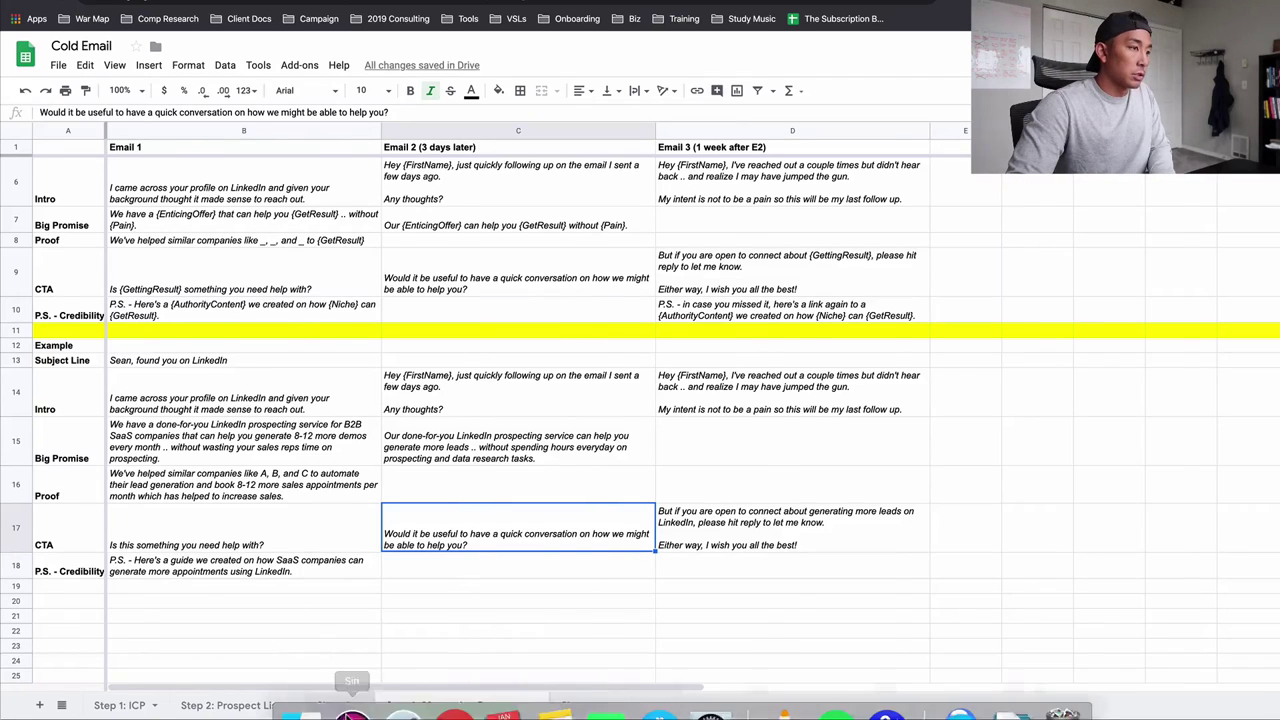
pyautogui.click(336, 704)
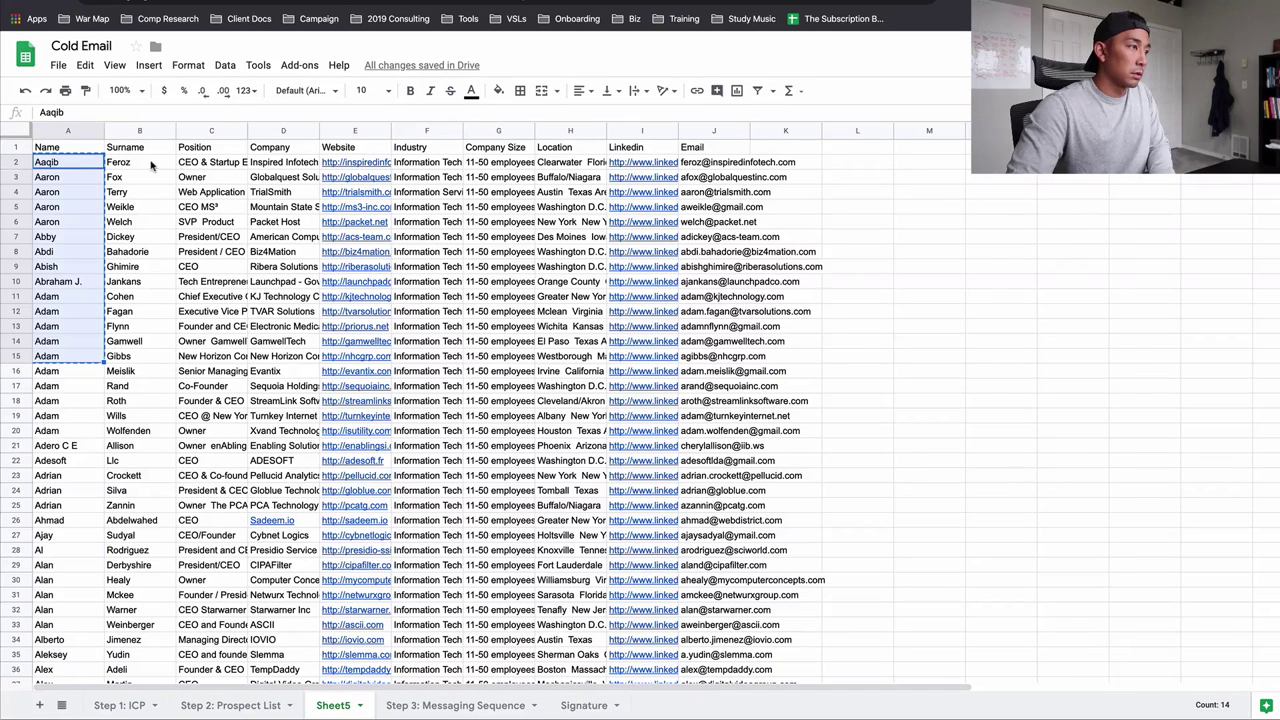
pyautogui.moveTo(151, 164); pyautogui.dragTo(155, 341)
pyautogui.hotkey('ctrl', 'c')
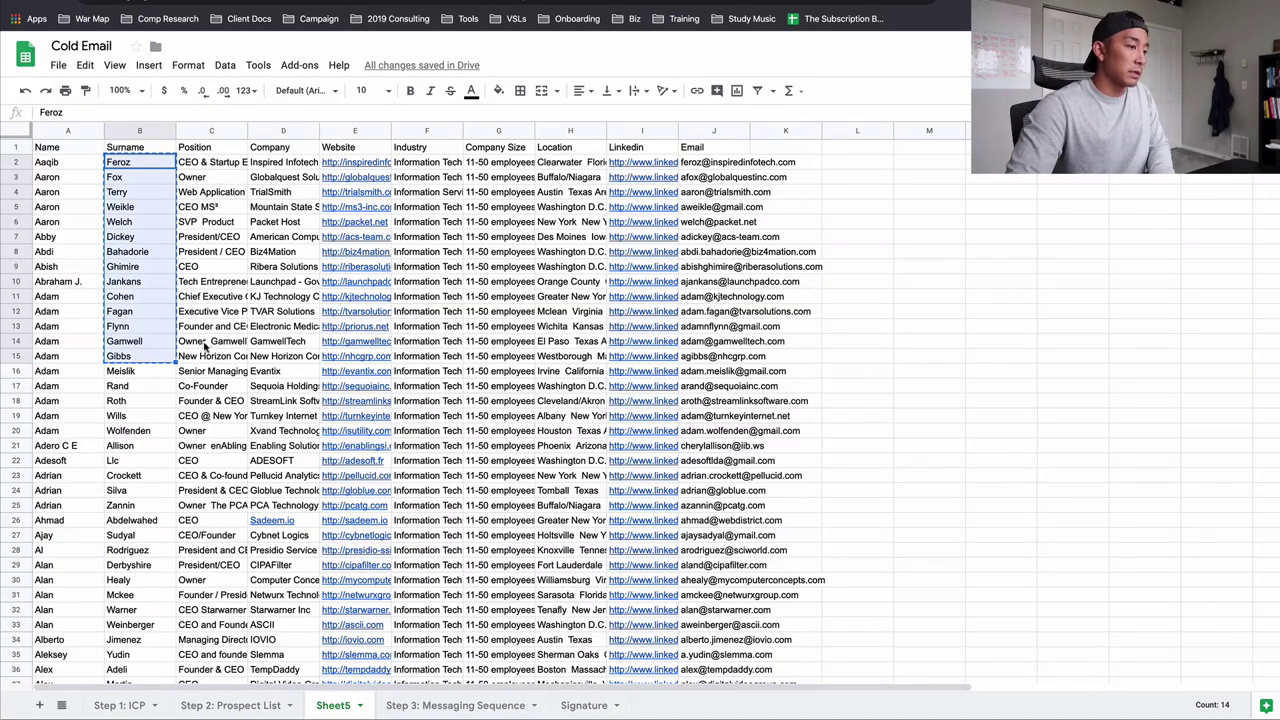
pyautogui.click(222, 703)
pyautogui.click(150, 166)
pyautogui.click(150, 177)
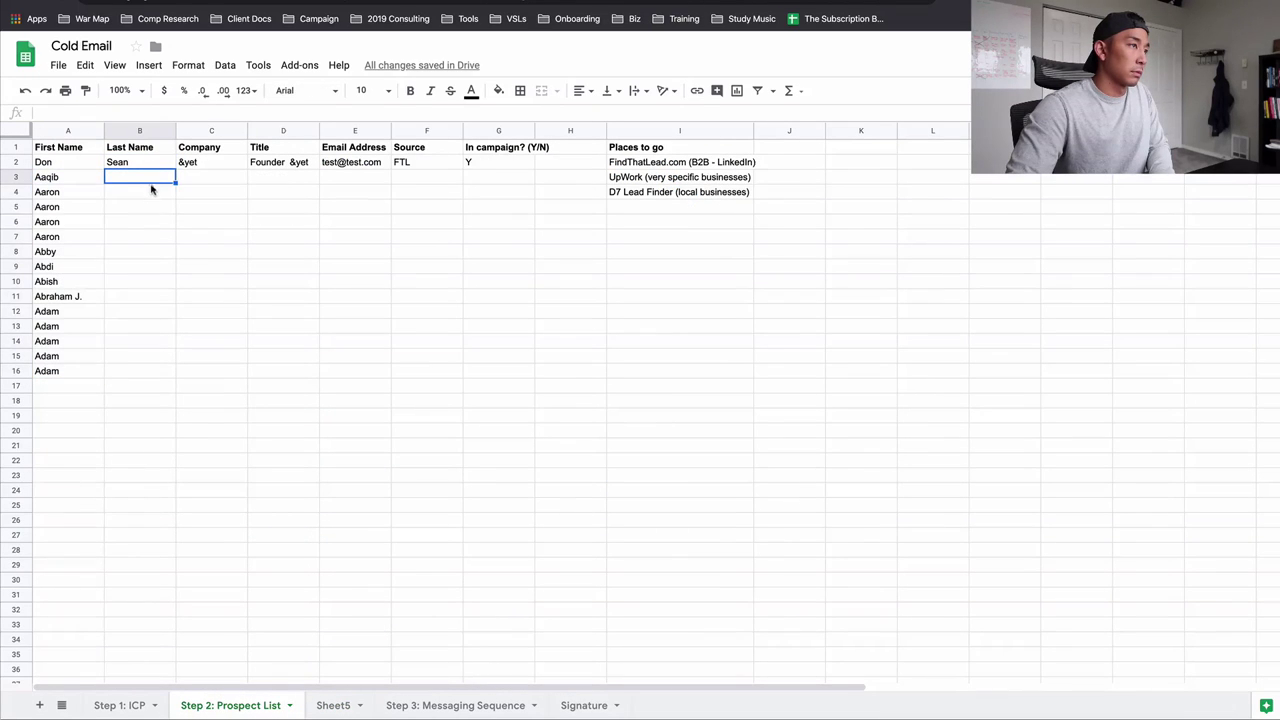
pyautogui.hotkey('ctrl', 'v')
# Copy the positions in C2:C15 of Sheet5 and return to Step 2: Prospect List.
pyautogui.click(332, 706)
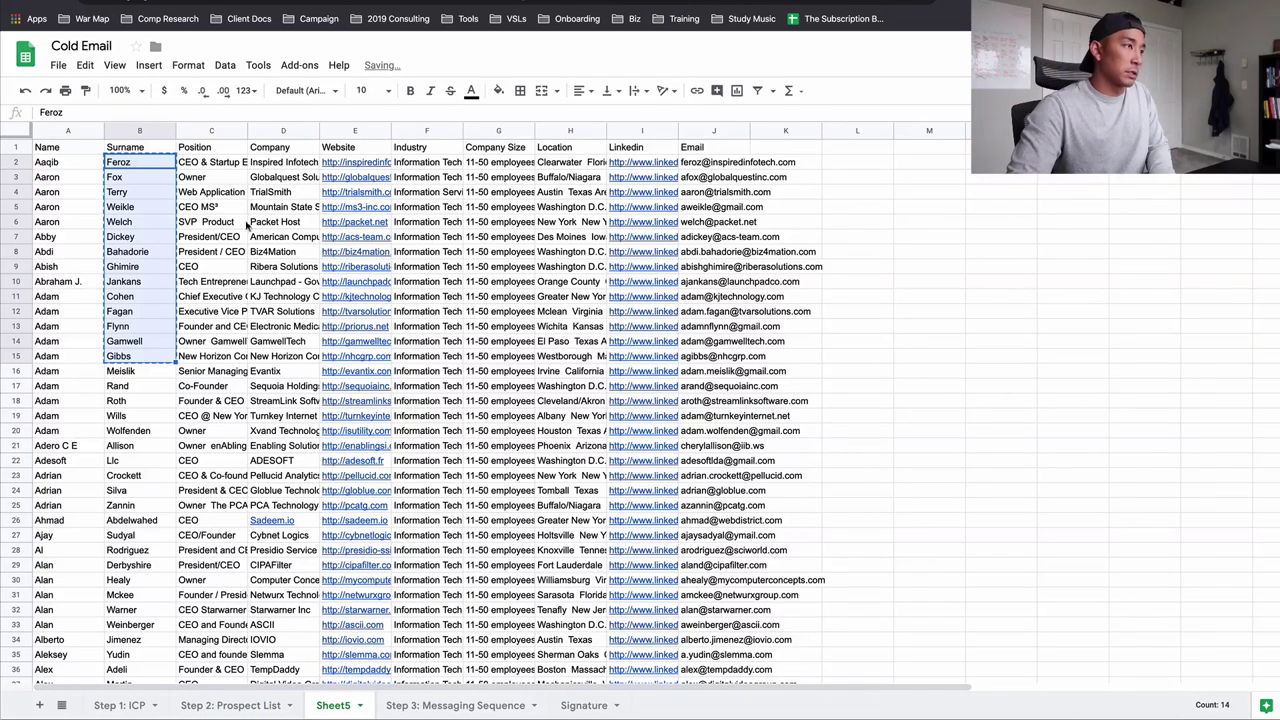
pyautogui.moveTo(228, 165); pyautogui.dragTo(215, 358)
pyautogui.hotkey('ctrl', 'c')
pyautogui.click(248, 700)
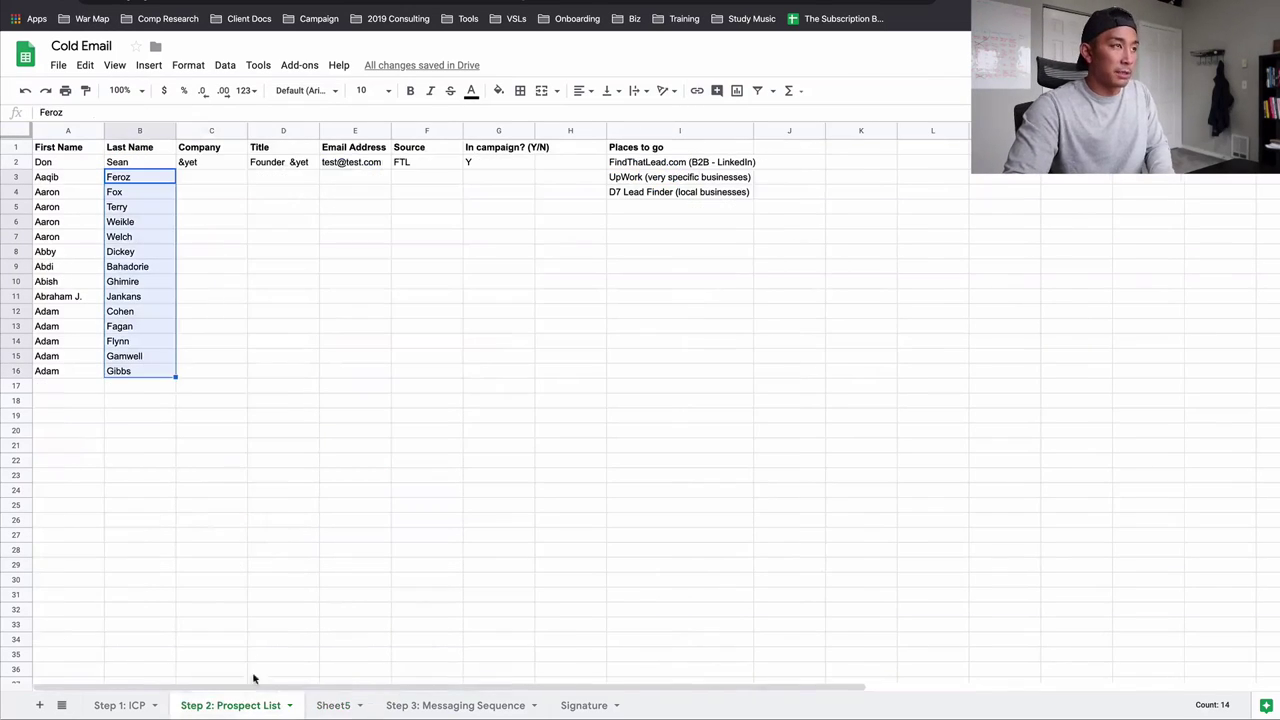
pyautogui.click(222, 177)
pyautogui.hotkey('ctrl', 'v')
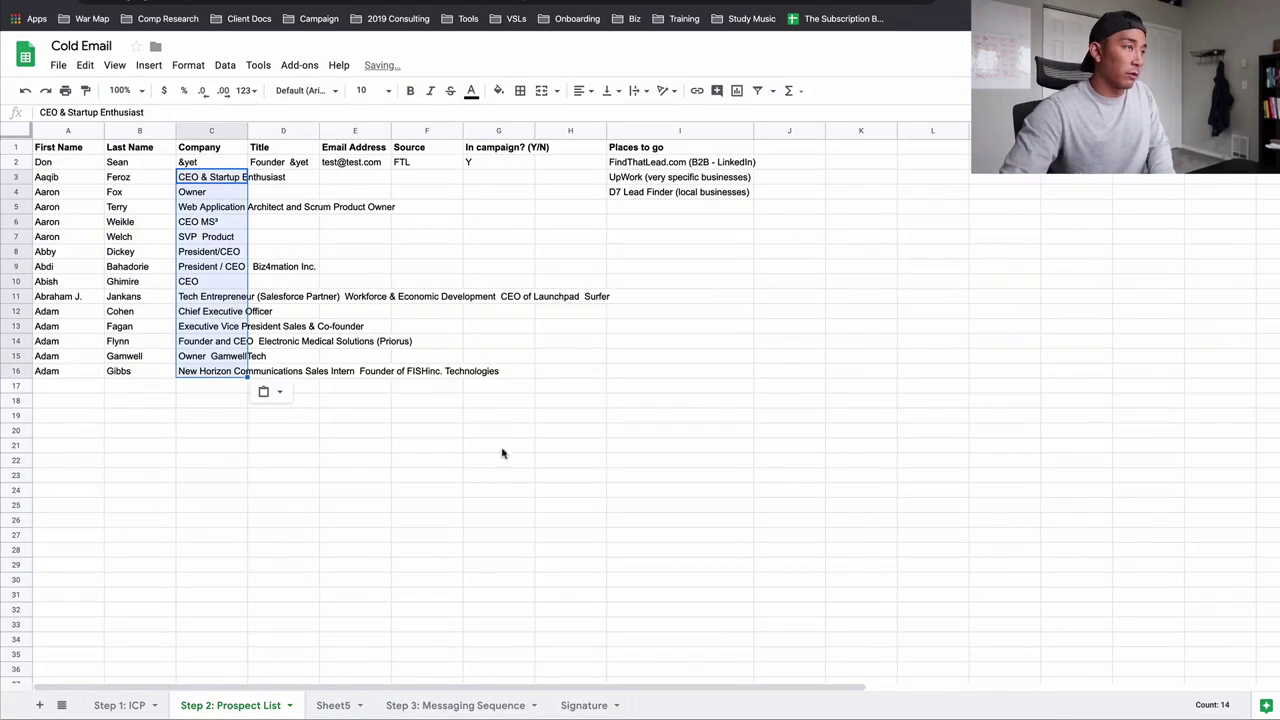
pyautogui.click(333, 705)
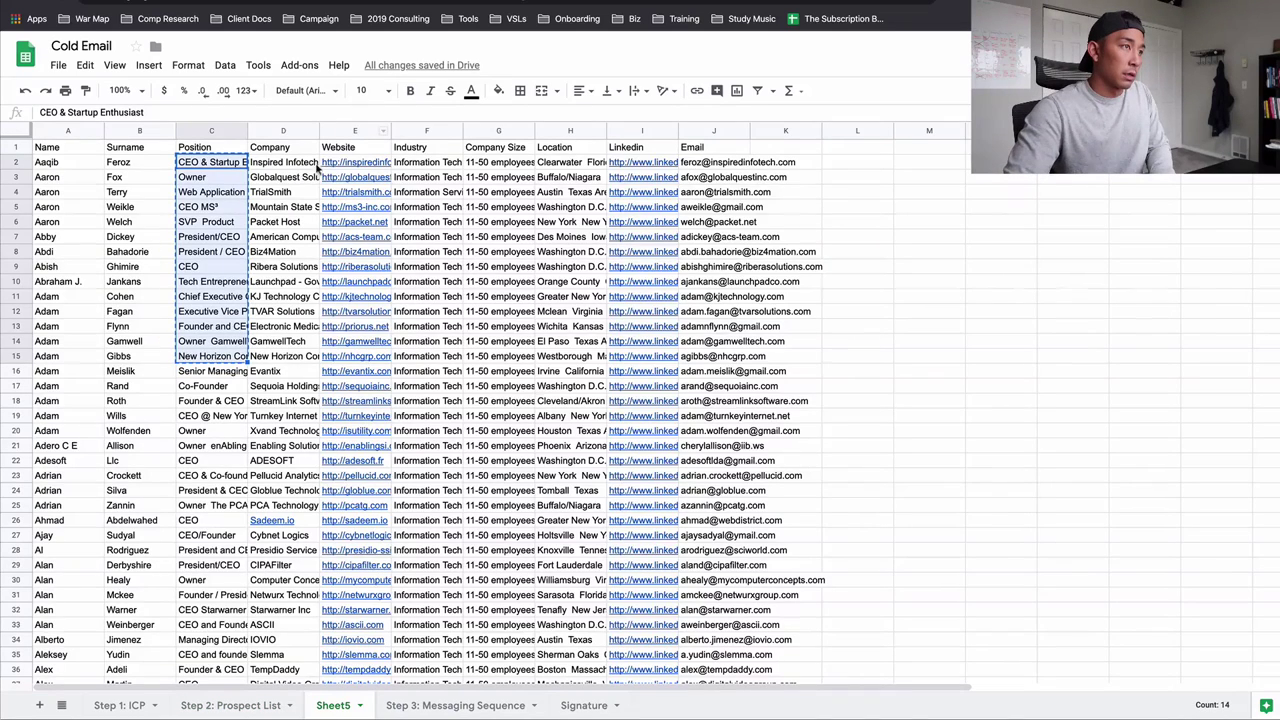
pyautogui.hotkey('ctrl', 'z')
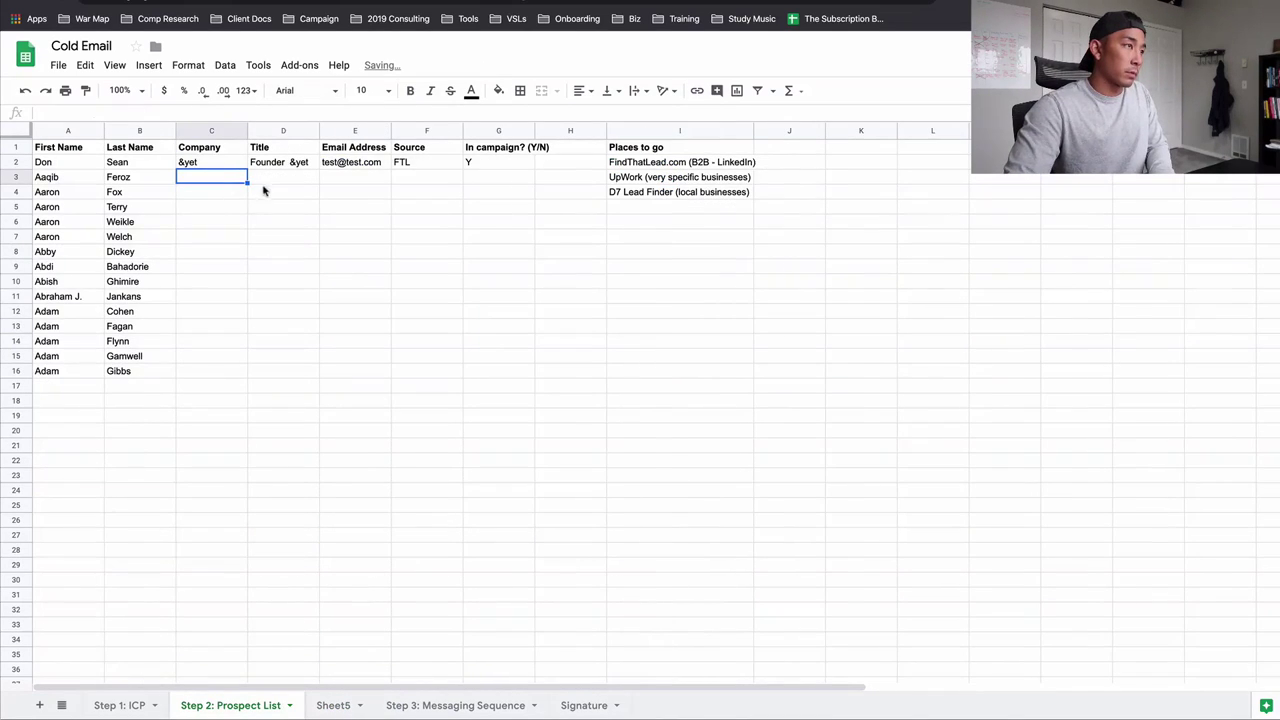
# Paste the copied positions into the Title column of Step 2: Prospect List, starting at D3.
pyautogui.click(270, 177)
pyautogui.hotkey('ctrl', 'v')
# Copy the company names in D2:D15 of Sheet5 into the Company column of Step 2: Prospect List, starting at C3.
pyautogui.click(333, 705)
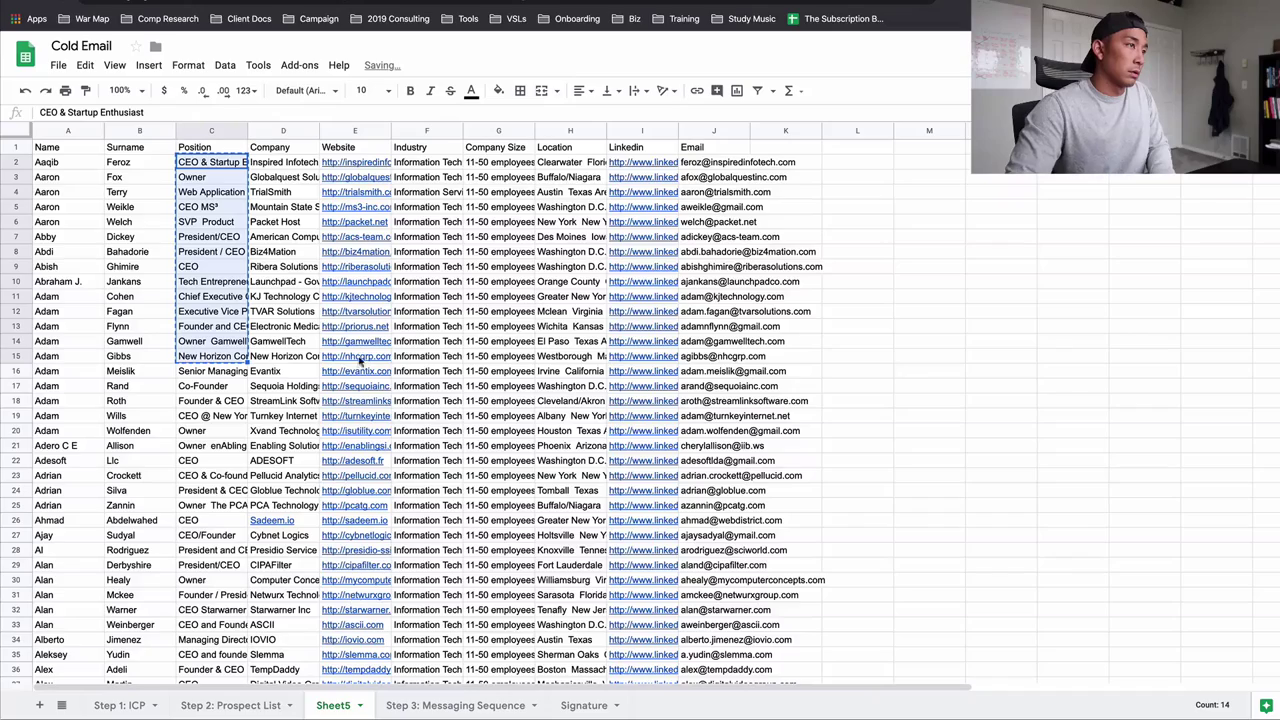
pyautogui.moveTo(299, 162); pyautogui.dragTo(265, 356)
pyautogui.hotkey('ctrl', 'c')
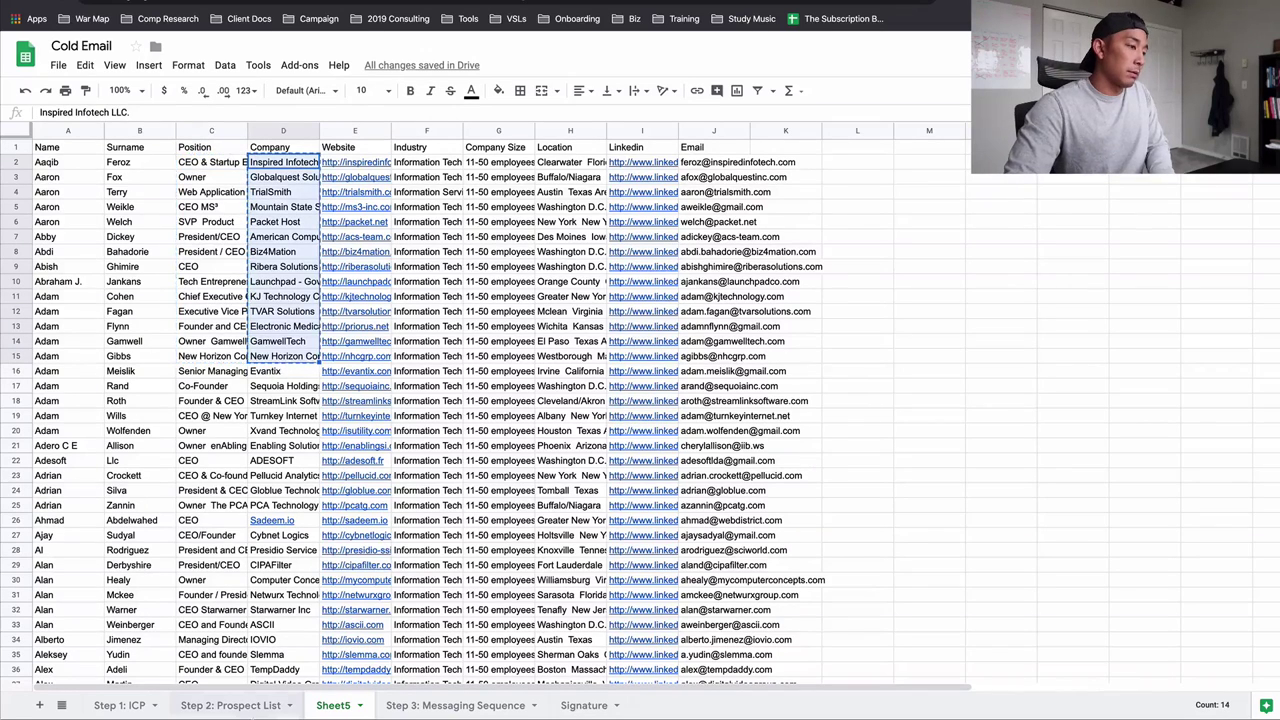
pyautogui.click(230, 705)
pyautogui.click(235, 178)
pyautogui.hotkey('ctrl', 'v')
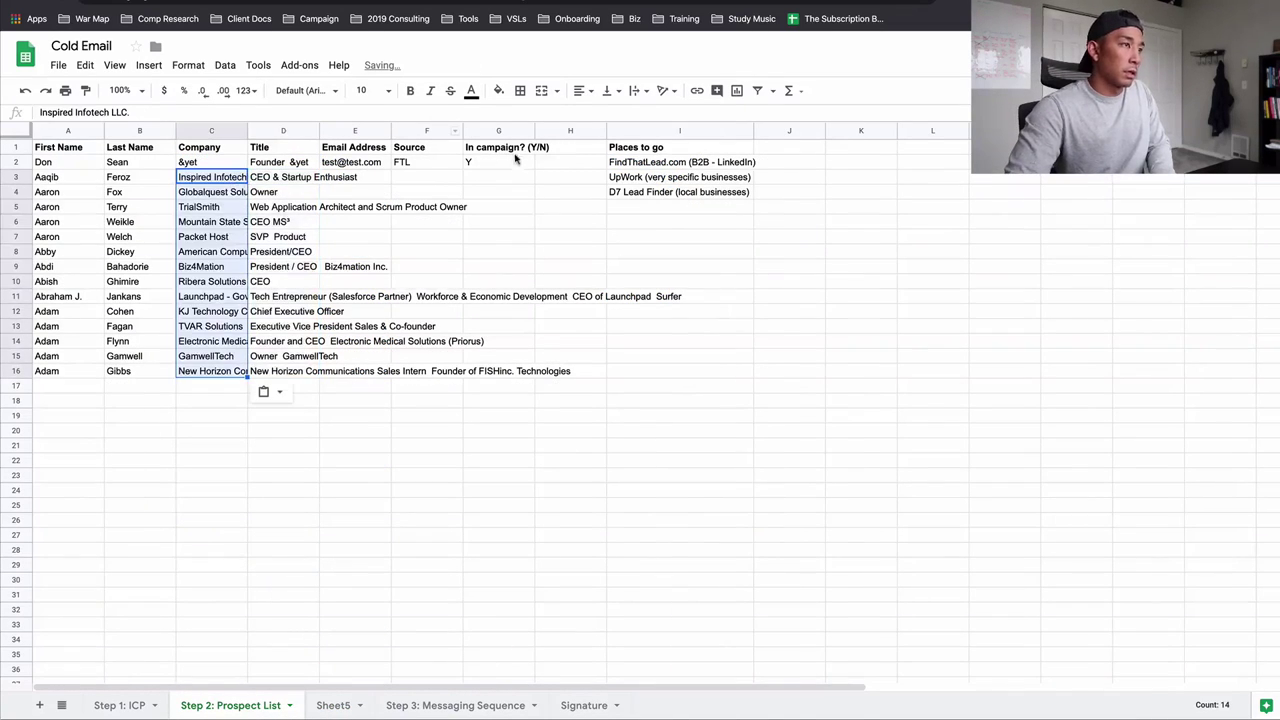
# Copy the emails in J2:J15 of Sheet5 into the Email Address column of Step 2: Prospect List, starting at E3.
pyautogui.click(514, 160)
pyautogui.click(371, 176)
pyautogui.click(333, 705)
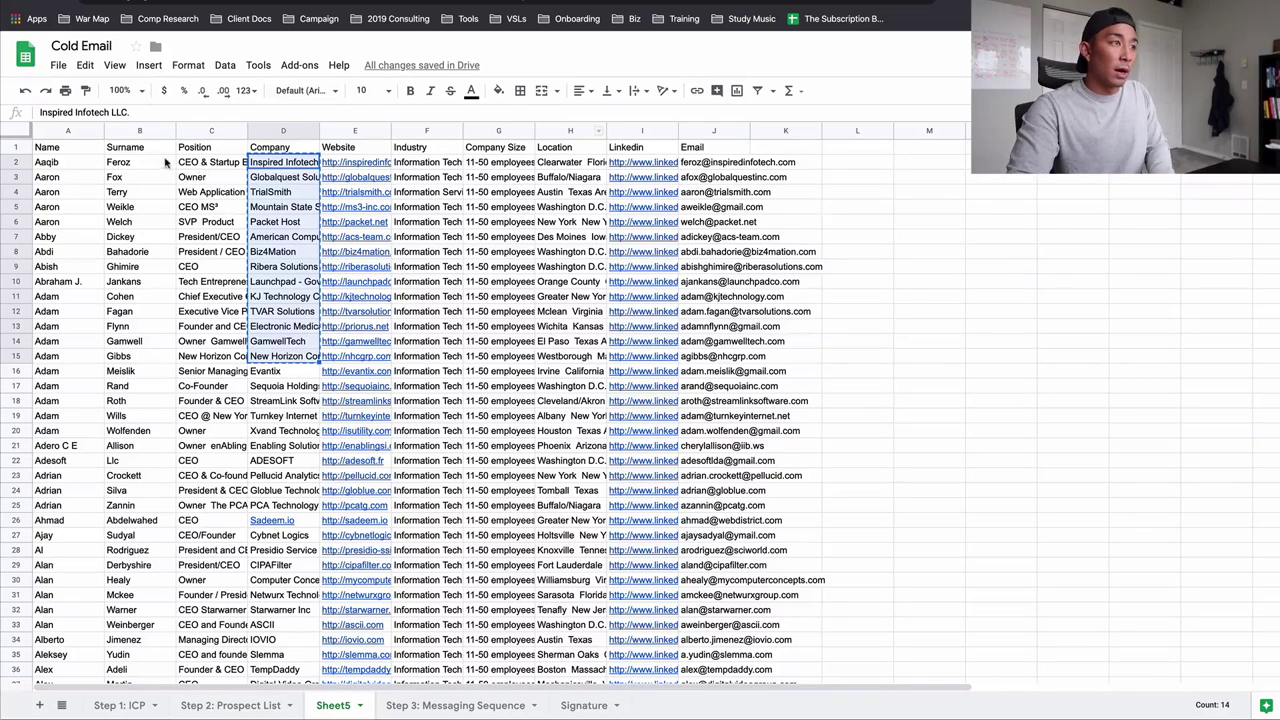
pyautogui.moveTo(715, 163); pyautogui.dragTo(724, 357)
pyautogui.hotkey('ctrl', 'c')
pyautogui.click(223, 704)
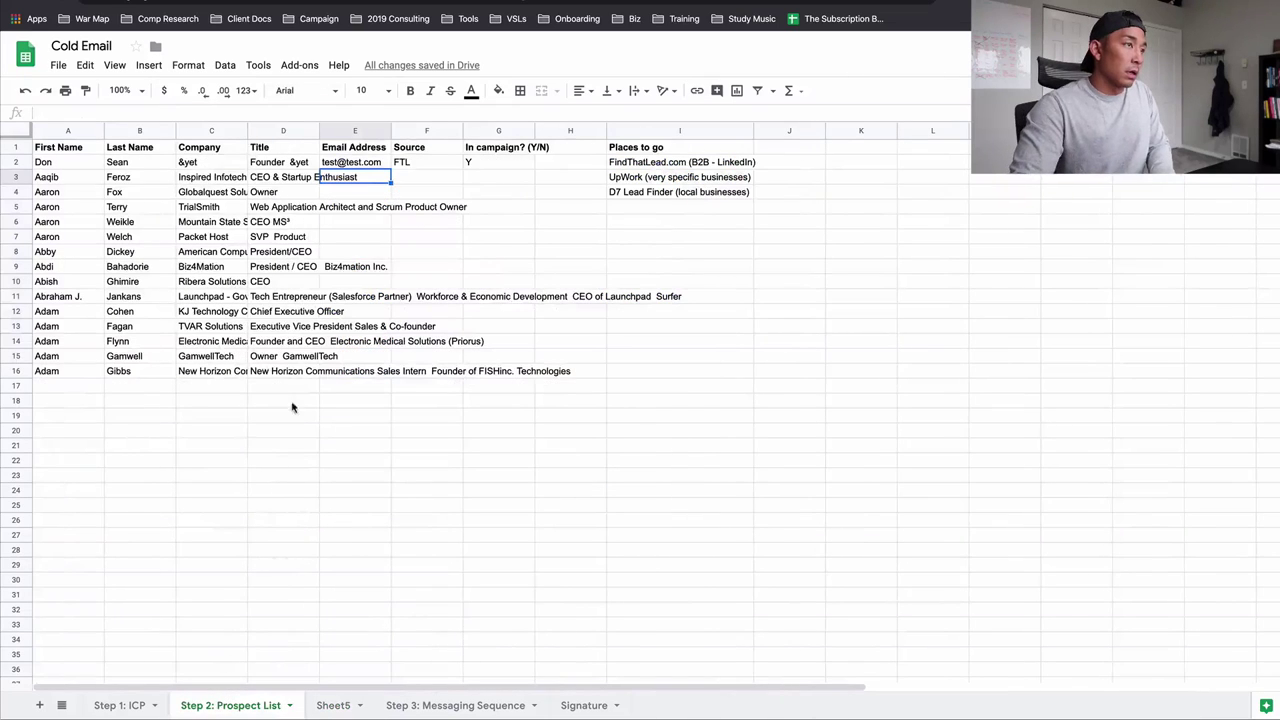
pyautogui.hotkey('ctrl', 'v')
# Fill the Source value FTL from F2 down through F16 in the prospect list.
pyautogui.click(427, 181)
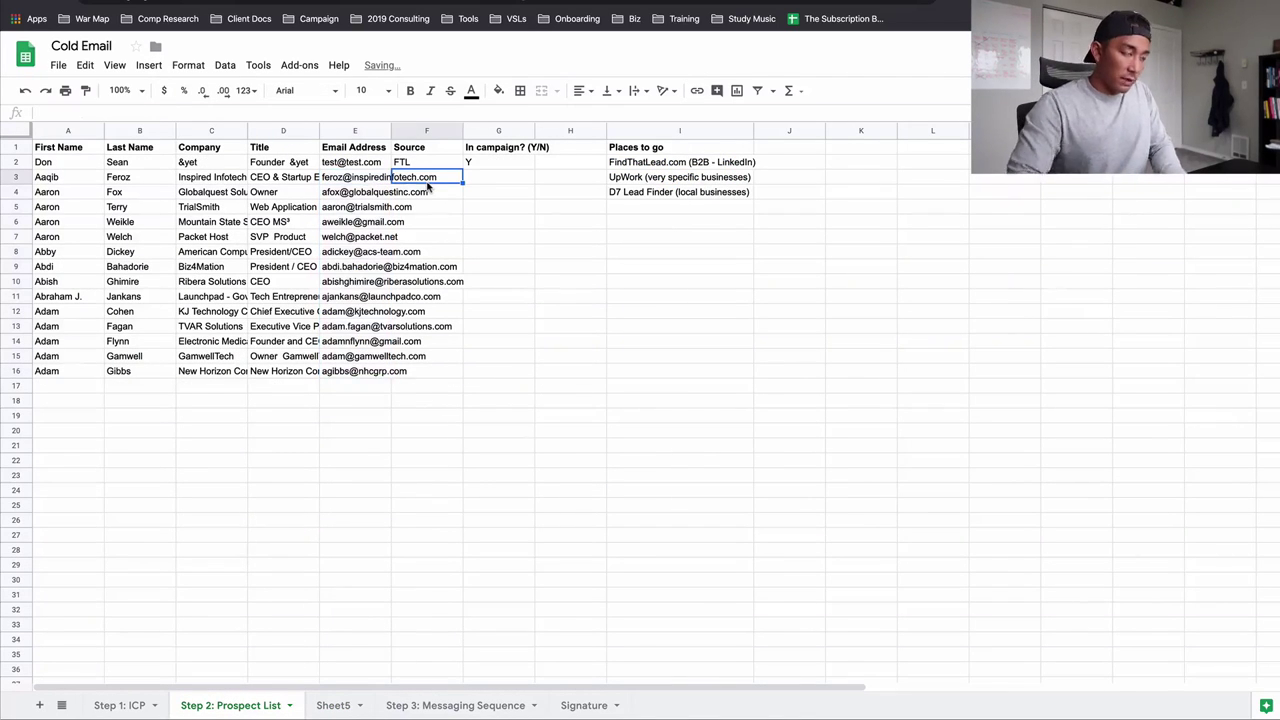
pyautogui.click(455, 163)
pyautogui.moveTo(462, 168); pyautogui.dragTo(459, 374)
pyautogui.click(762, 314)
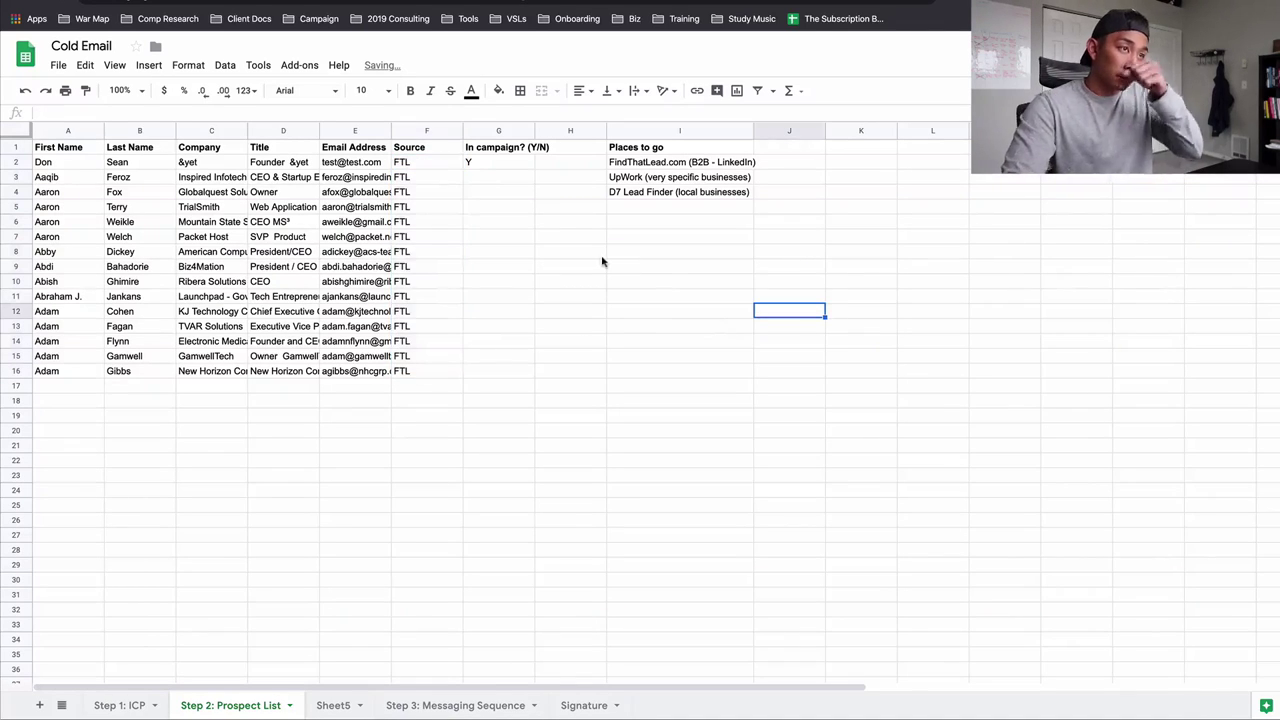
# Review the filled prospect list columns from First Name to Source and compare them with the Step 1: ICP notes.
pyautogui.click(69, 166)
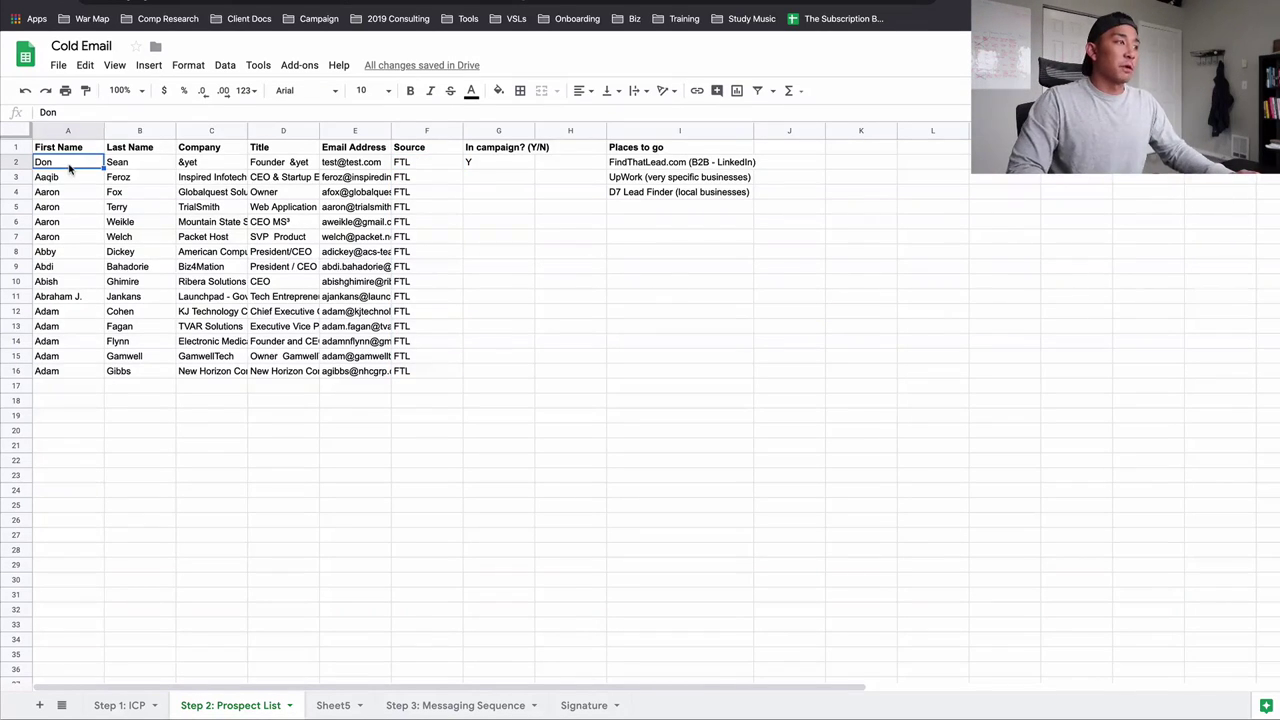
pyautogui.press('Right')
pyautogui.press('Right')
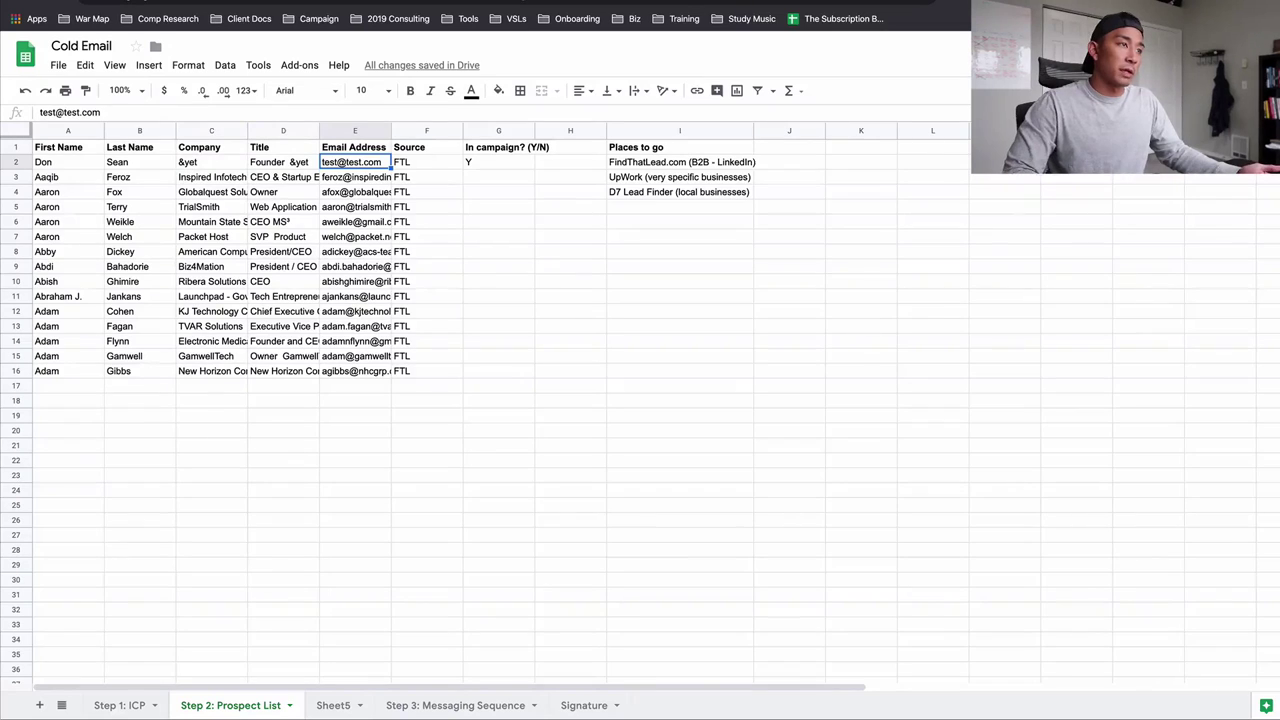
pyautogui.press('Down')
pyautogui.press('Right')
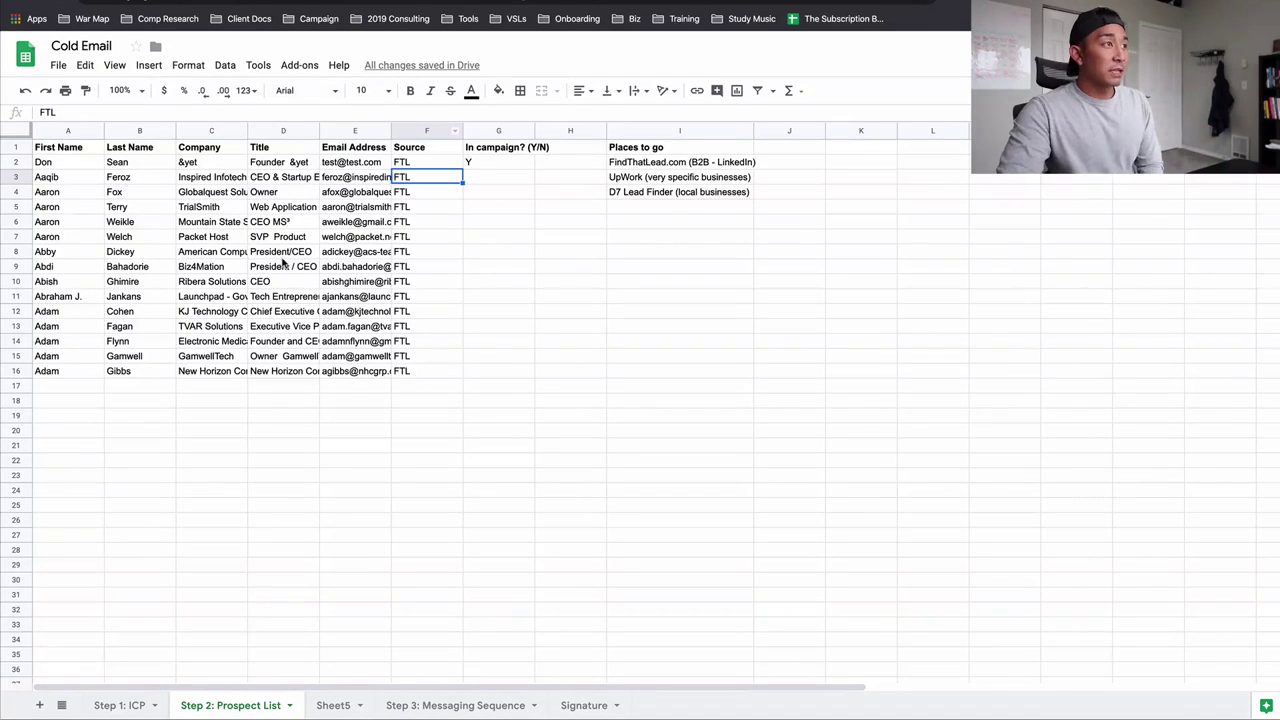
pyautogui.click(119, 704)
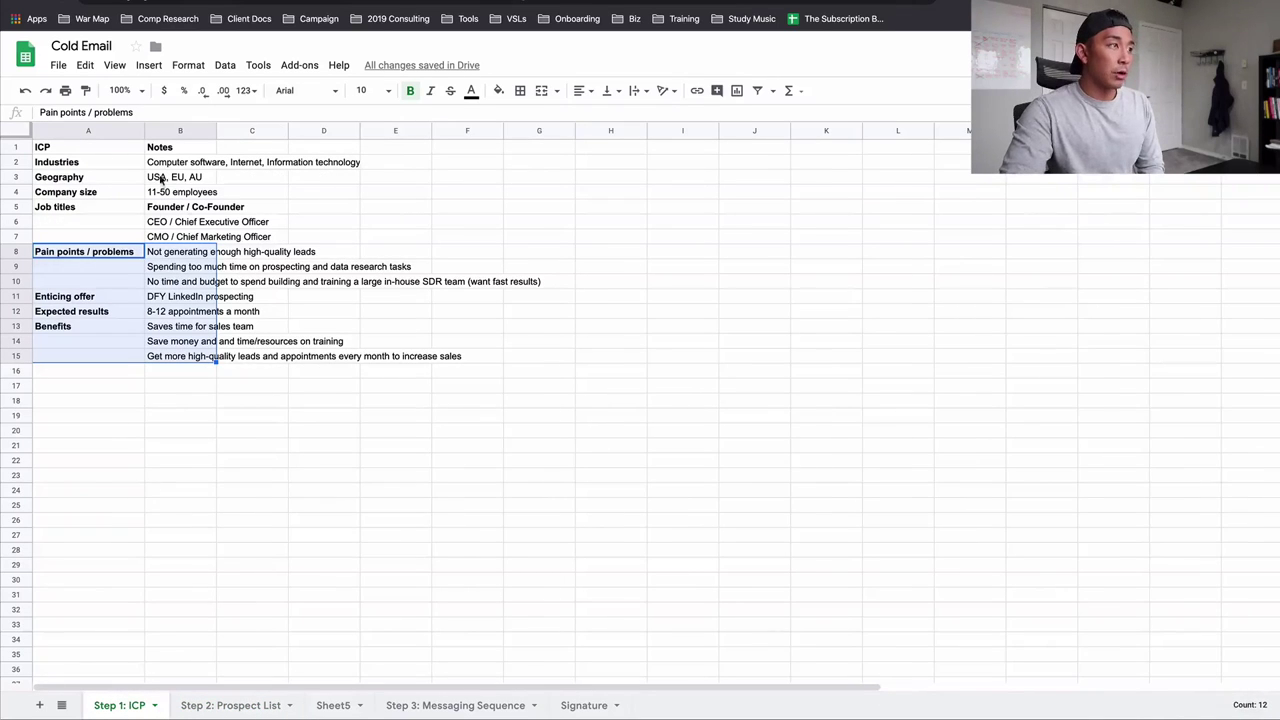
pyautogui.click(266, 705)
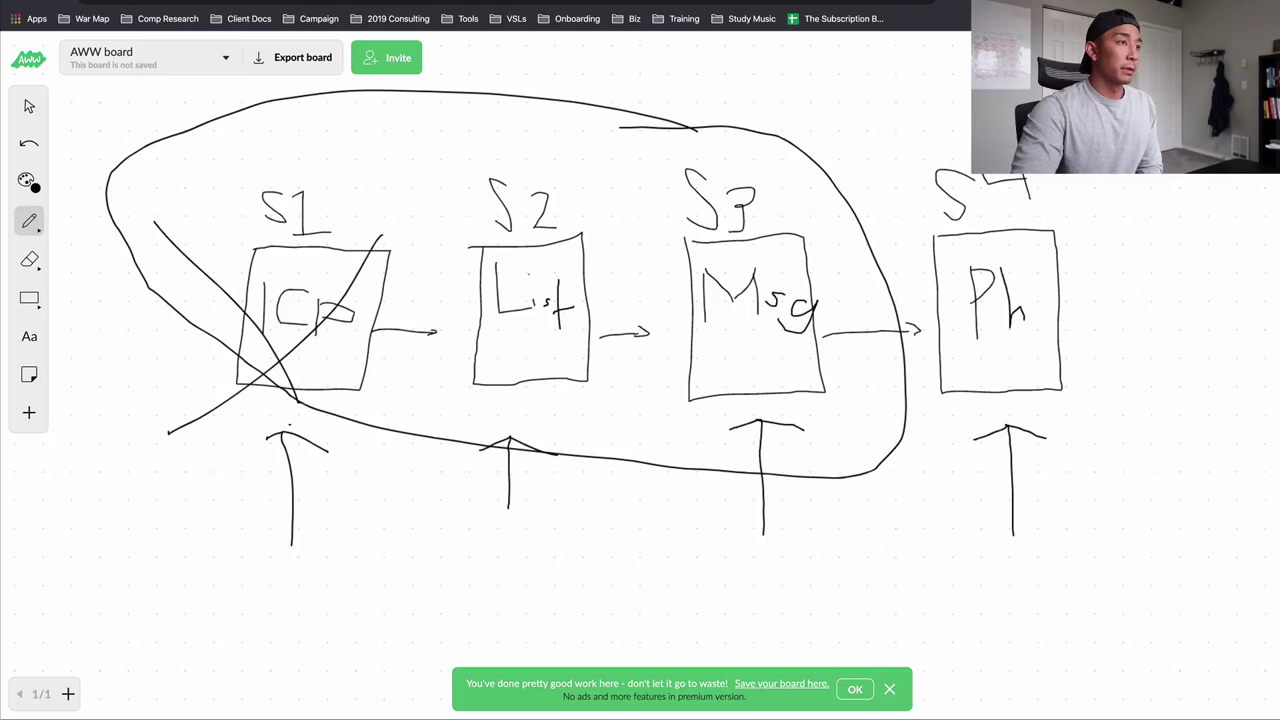
# Switch to the AWW board and cross out the S2 List box with a large X.
pyautogui.moveTo(608, 204); pyautogui.dragTo(476, 388)
pyautogui.moveTo(438, 220); pyautogui.dragTo(608, 417)
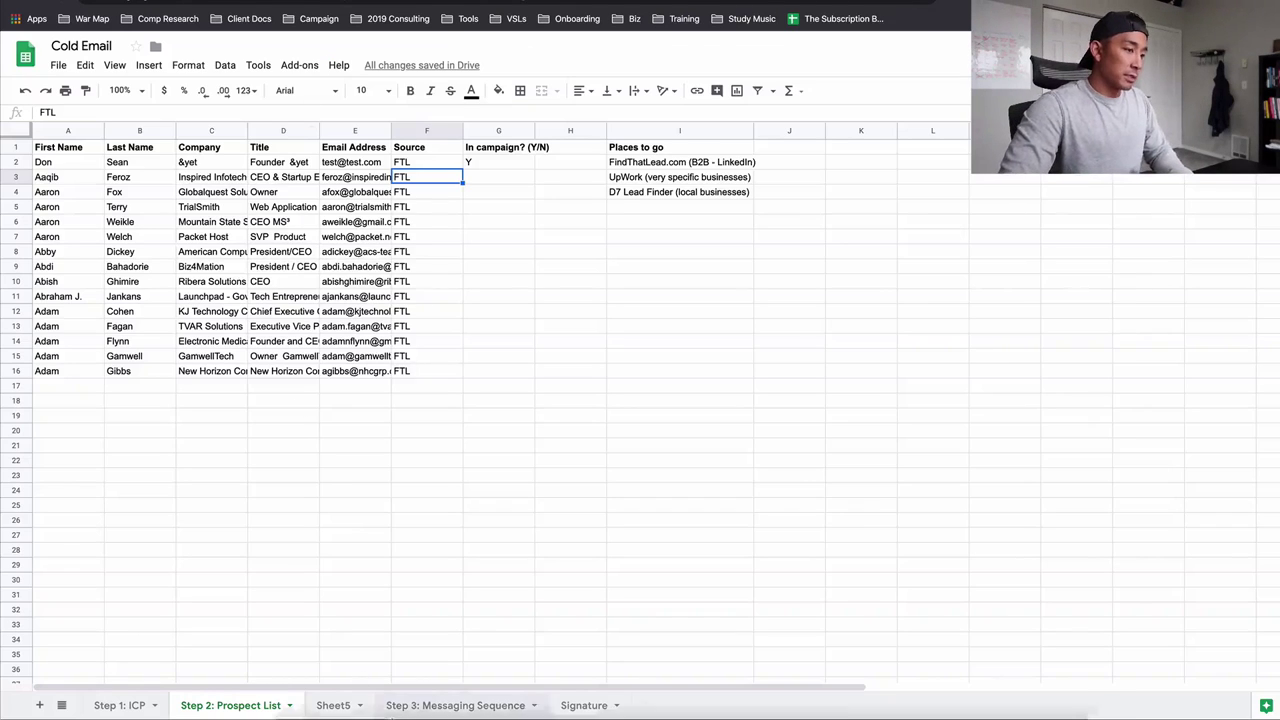
# Return to the Cold Email spreadsheet and look over the templates and example in Step 3: Messaging Sequence.
pyautogui.click(430, 705)
pyautogui.scroll(2, 522, 330)
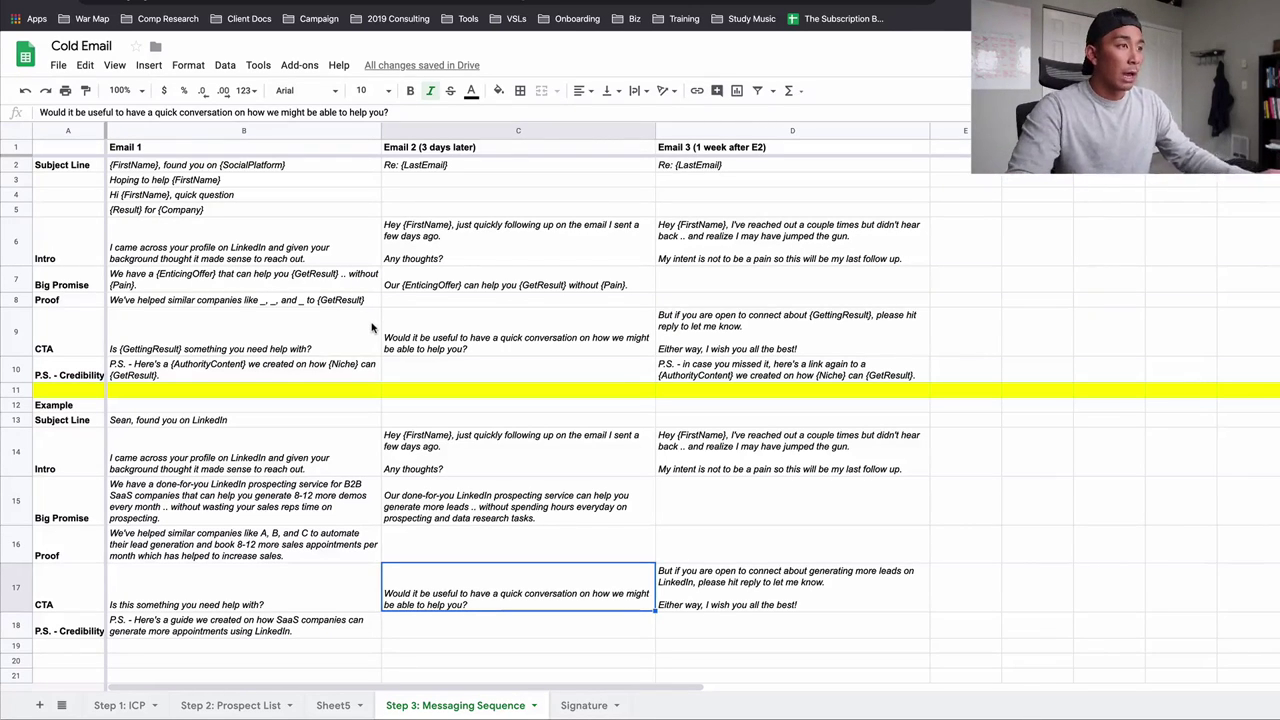
pyautogui.scroll(-2, 378, 473)
pyautogui.click(278, 405)
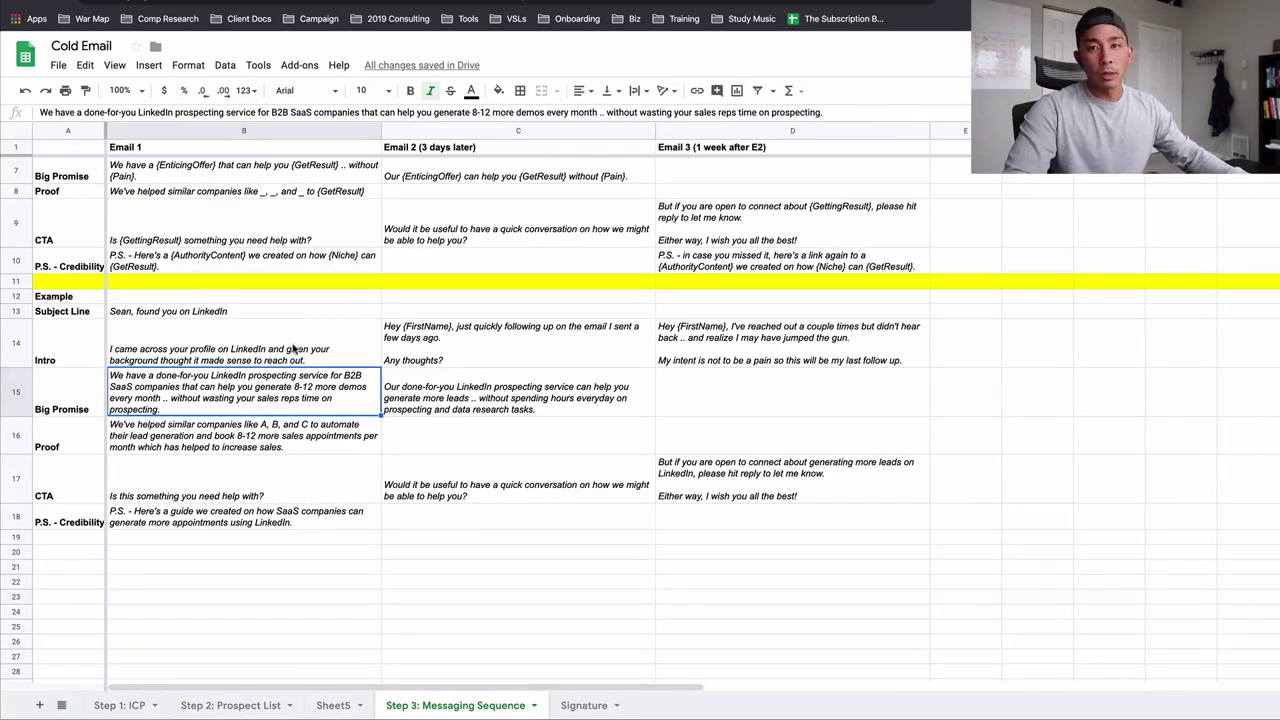
pyautogui.scroll(5, 200, 400)
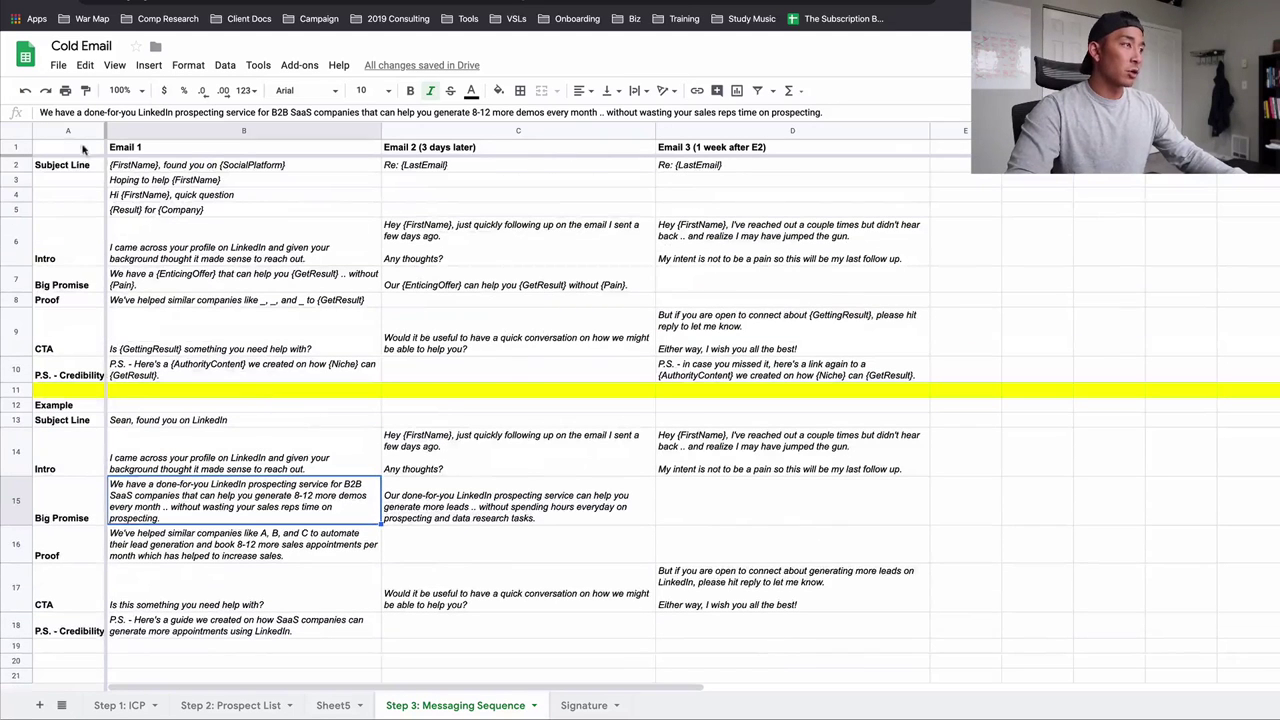
# Go through the template's section labels in column A, from Subject Line to P.S. - Credibility.
pyautogui.click(75, 165)
pyautogui.click(83, 248)
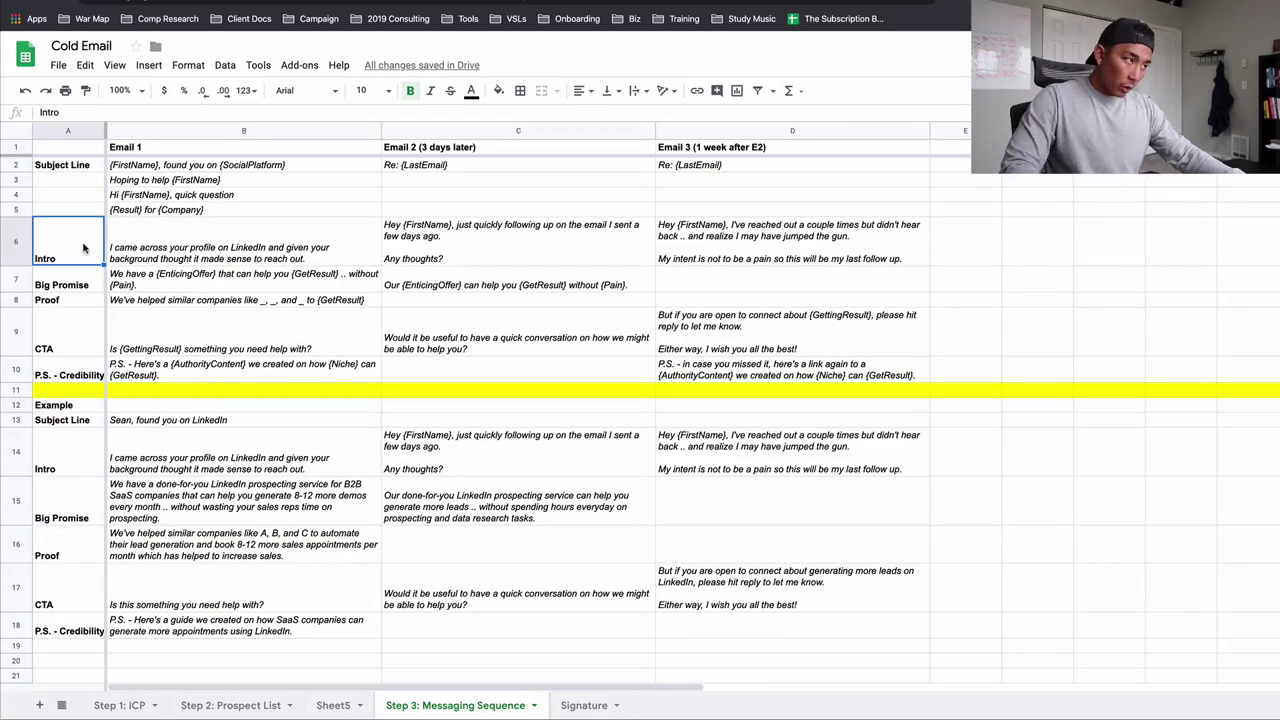
pyautogui.press('Down')
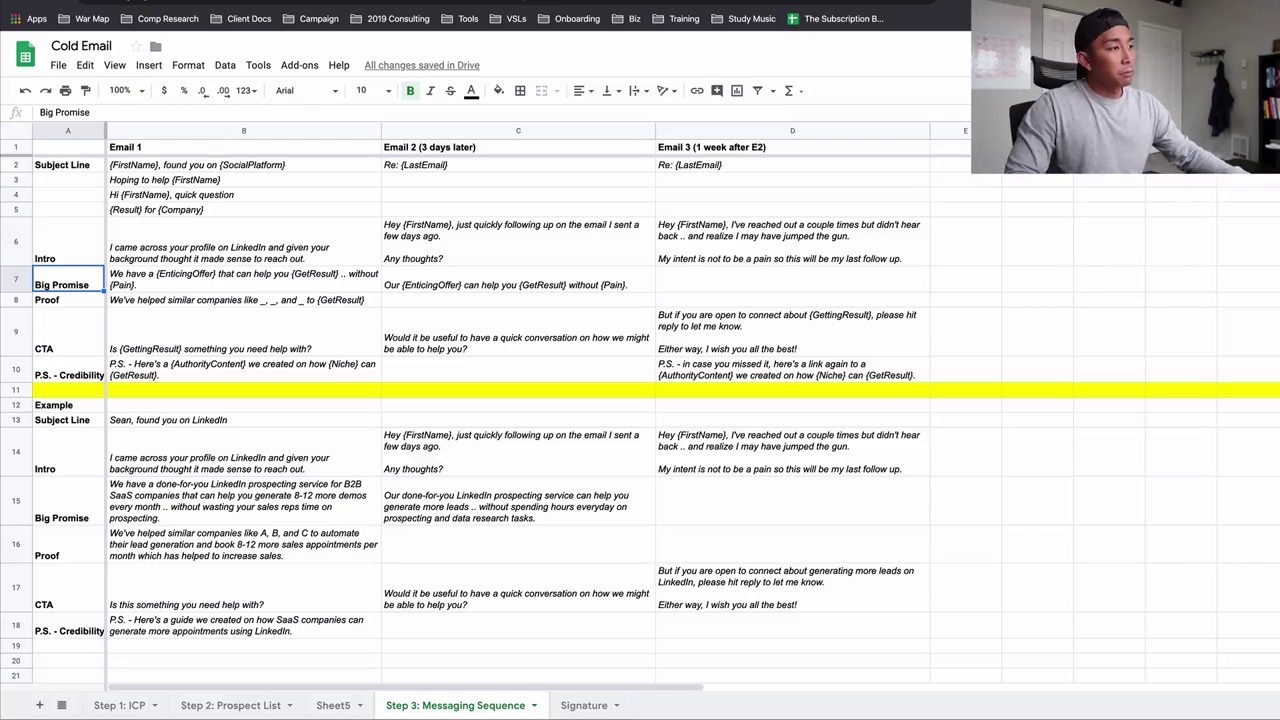
pyautogui.press('Down')
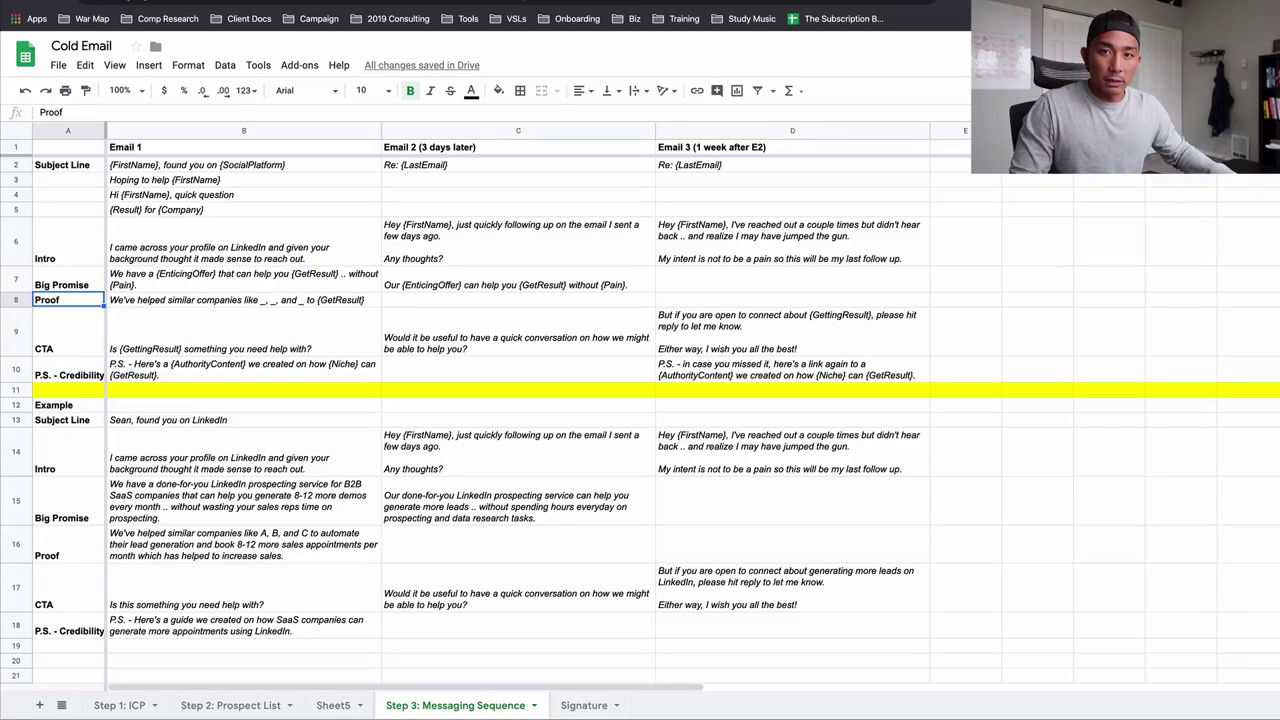
pyautogui.press('Down')
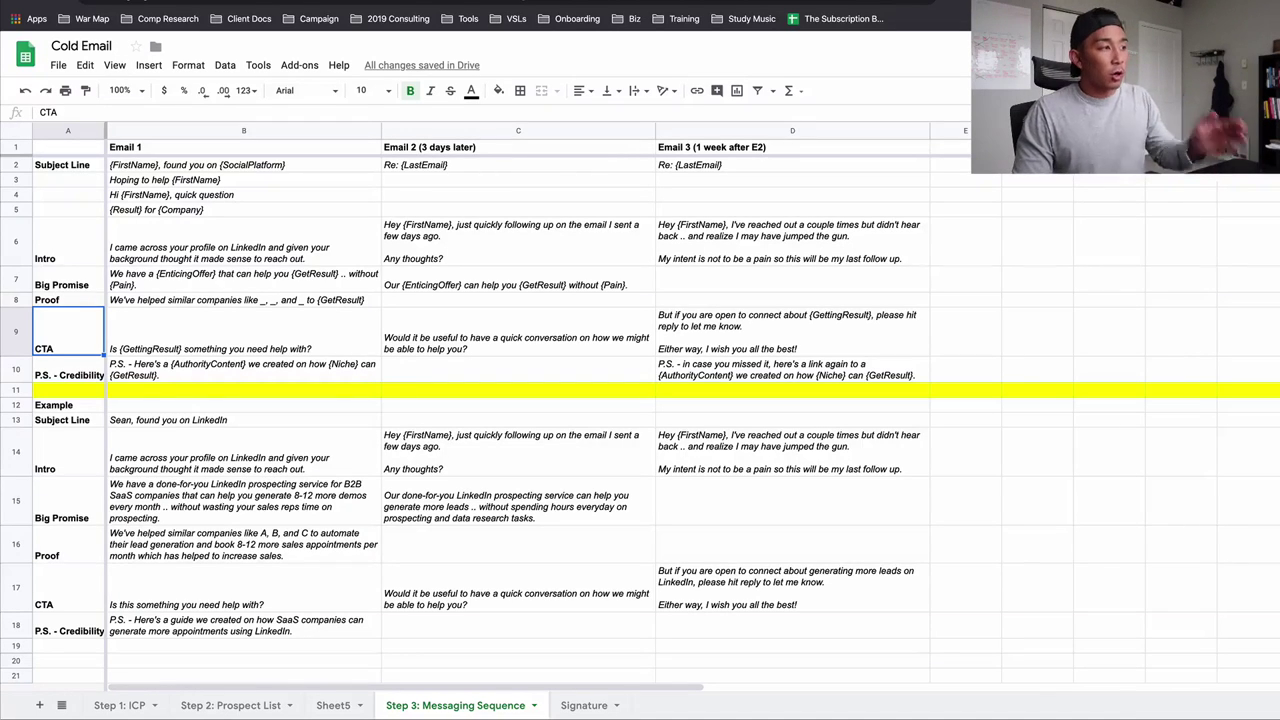
pyautogui.click(68, 369)
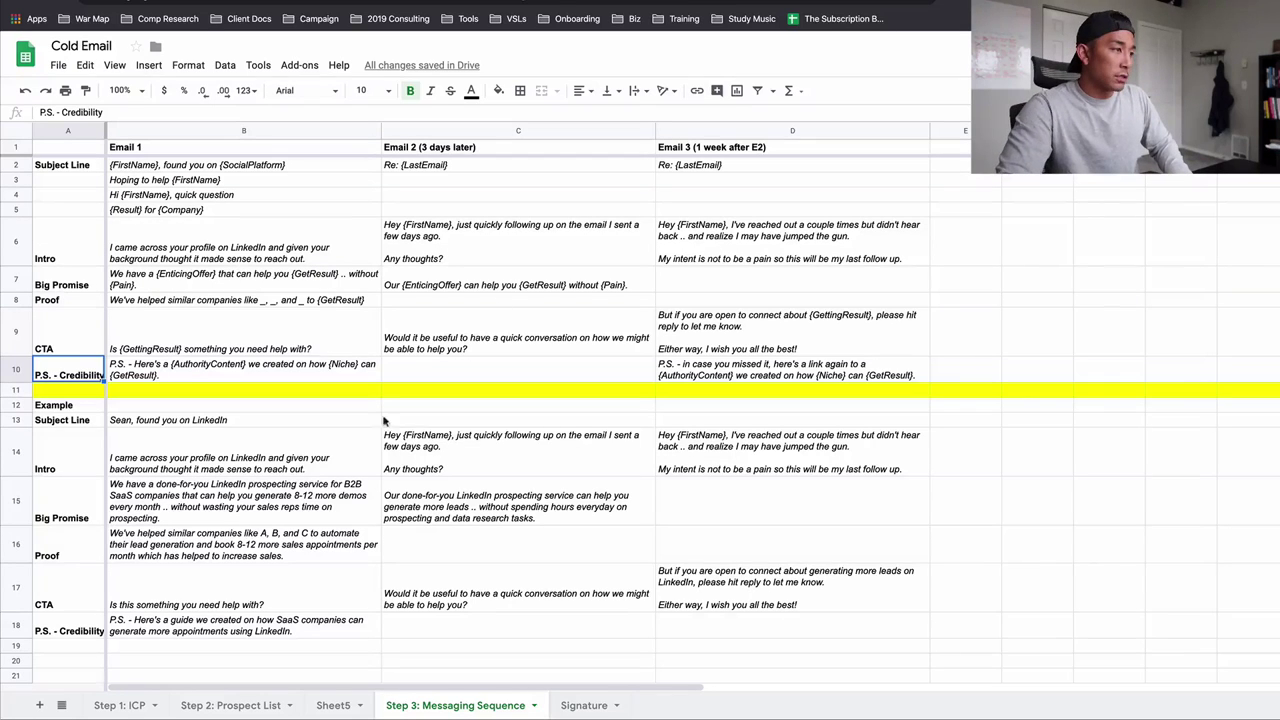
# Examine the Email 1 subject line templates in B2:B5 and the wording of the example subject line in B13.
pyautogui.click(201, 421)
pyautogui.moveTo(155, 167); pyautogui.dragTo(186, 216)
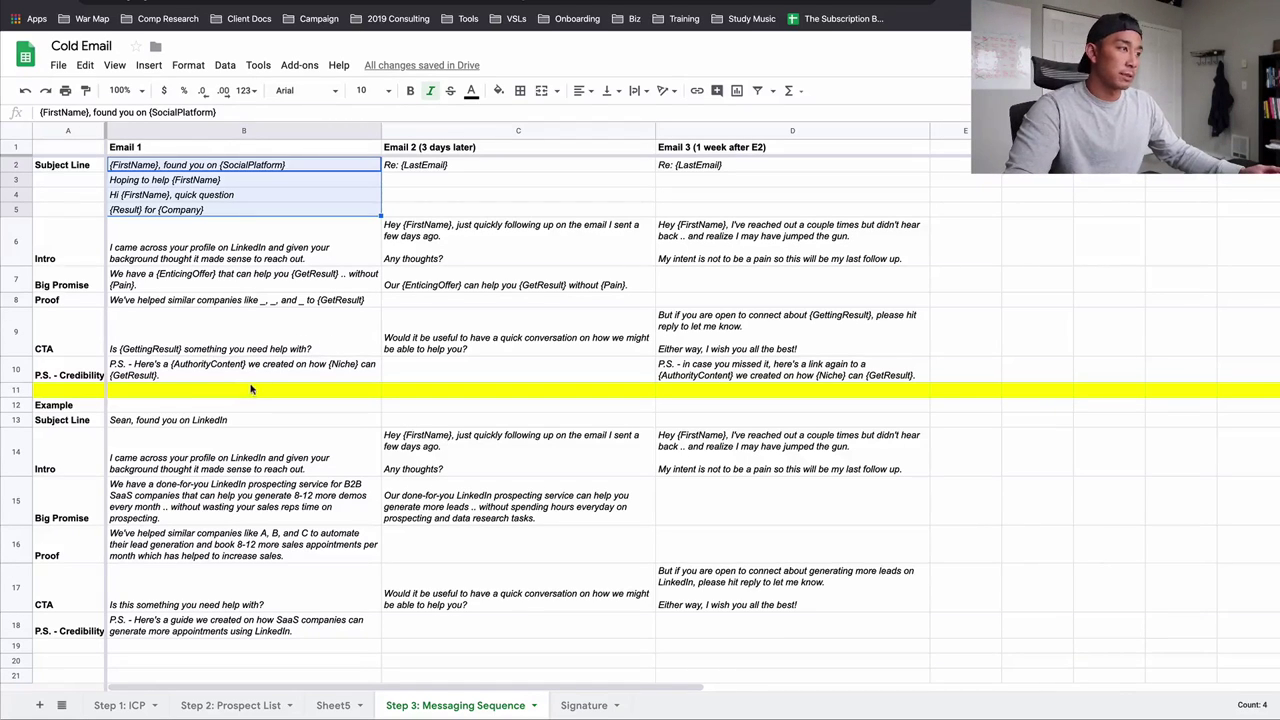
pyautogui.click(273, 263)
pyautogui.click(265, 425)
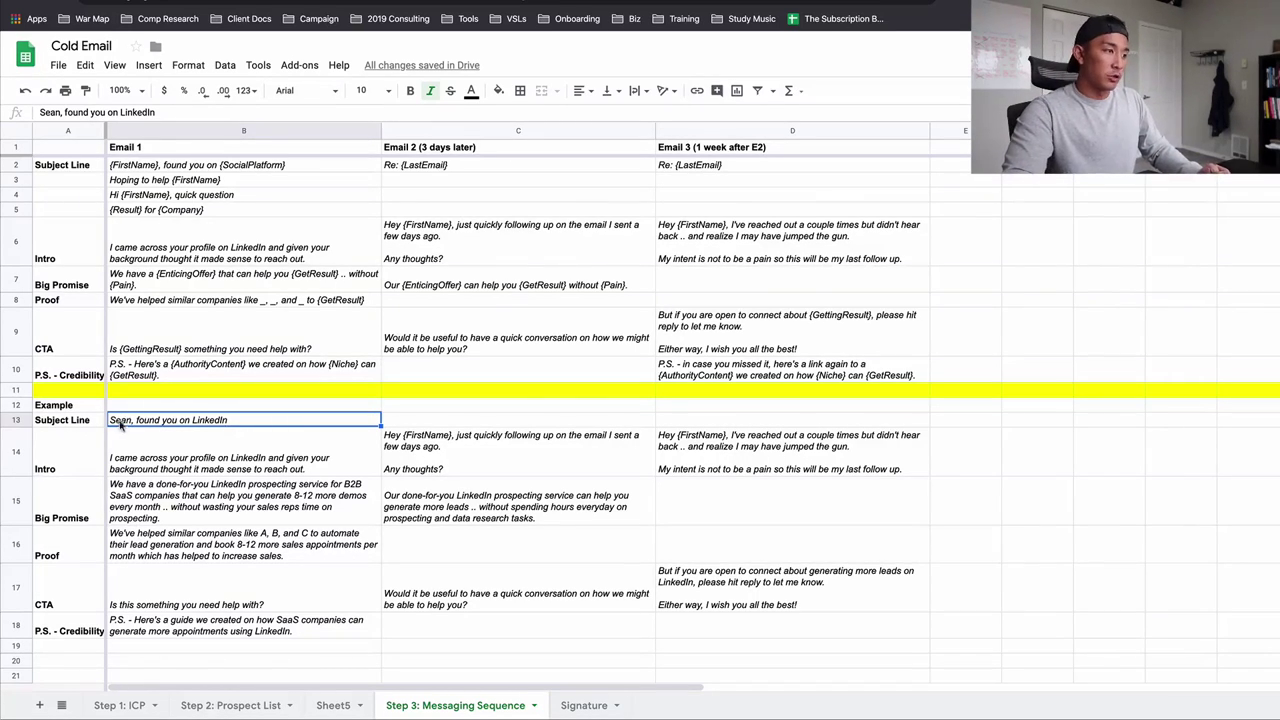
pyautogui.doubleClick(117, 420)
pyautogui.doubleClick(117, 420)
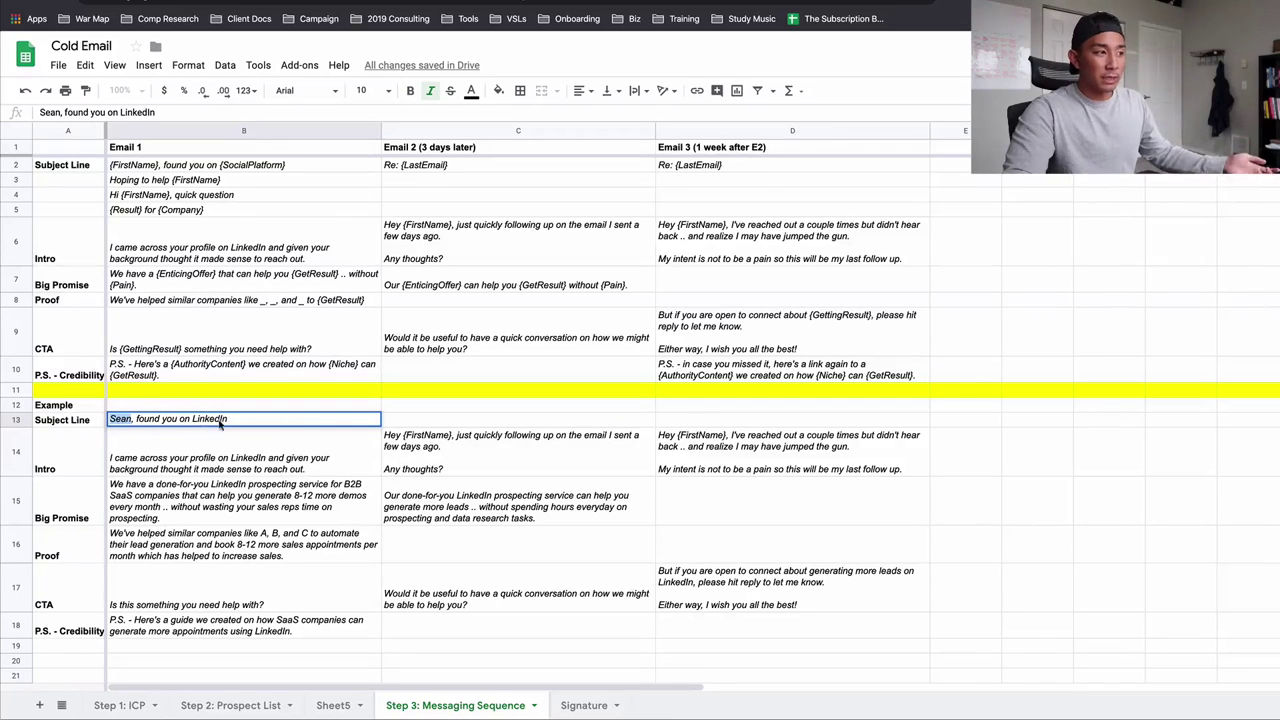
pyautogui.moveTo(243, 419); pyautogui.dragTo(140, 419)
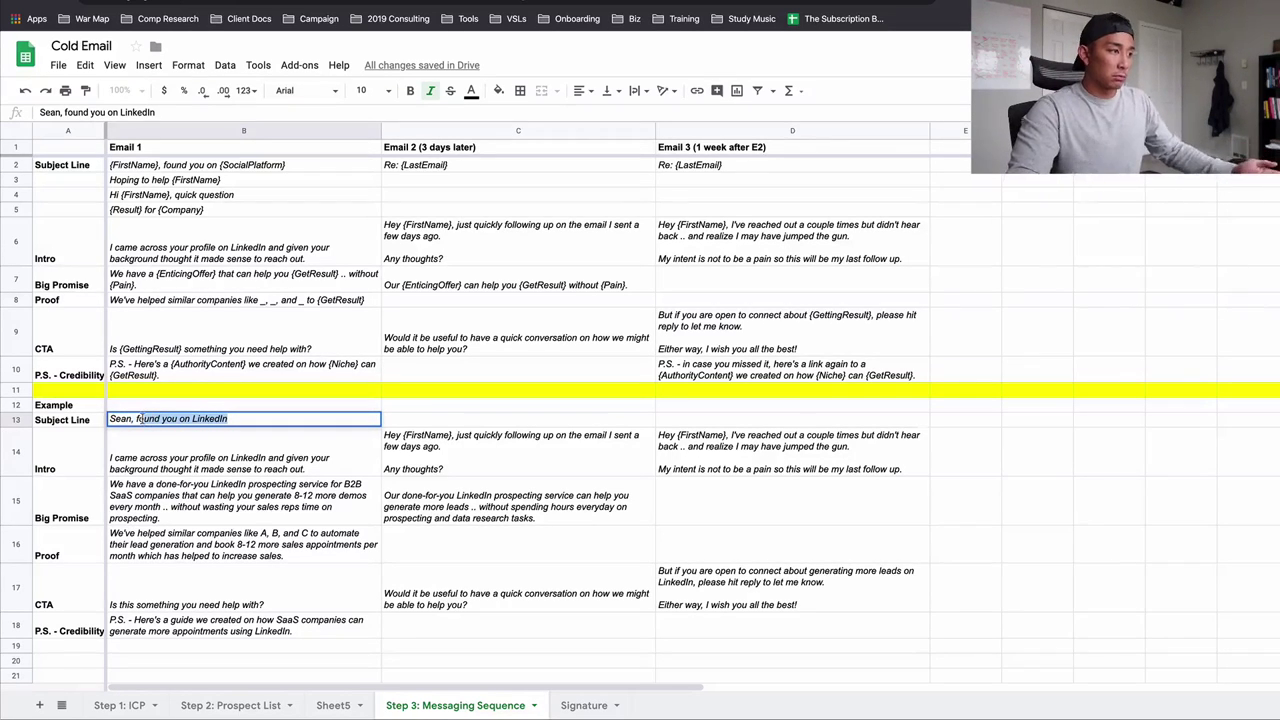
pyautogui.click(224, 419)
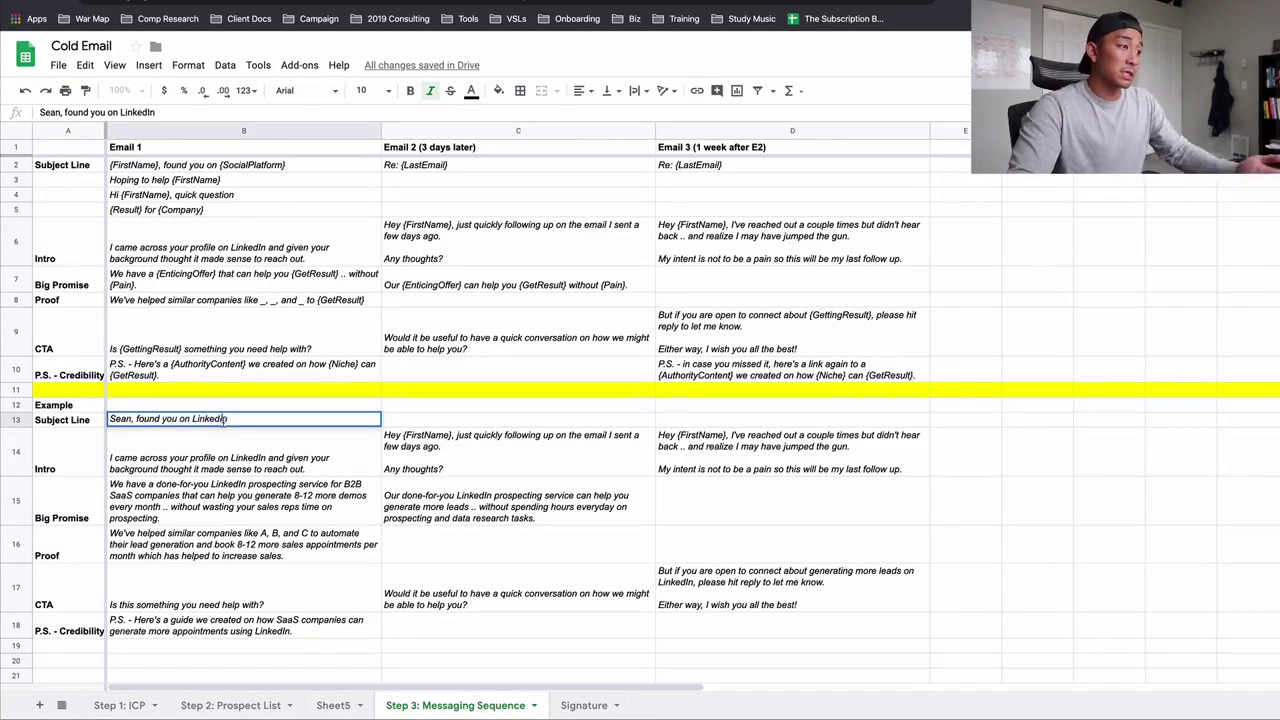
# Read the Email 1 example's subject line, Intro and Big Promise in B13:B15.
pyautogui.click(346, 464)
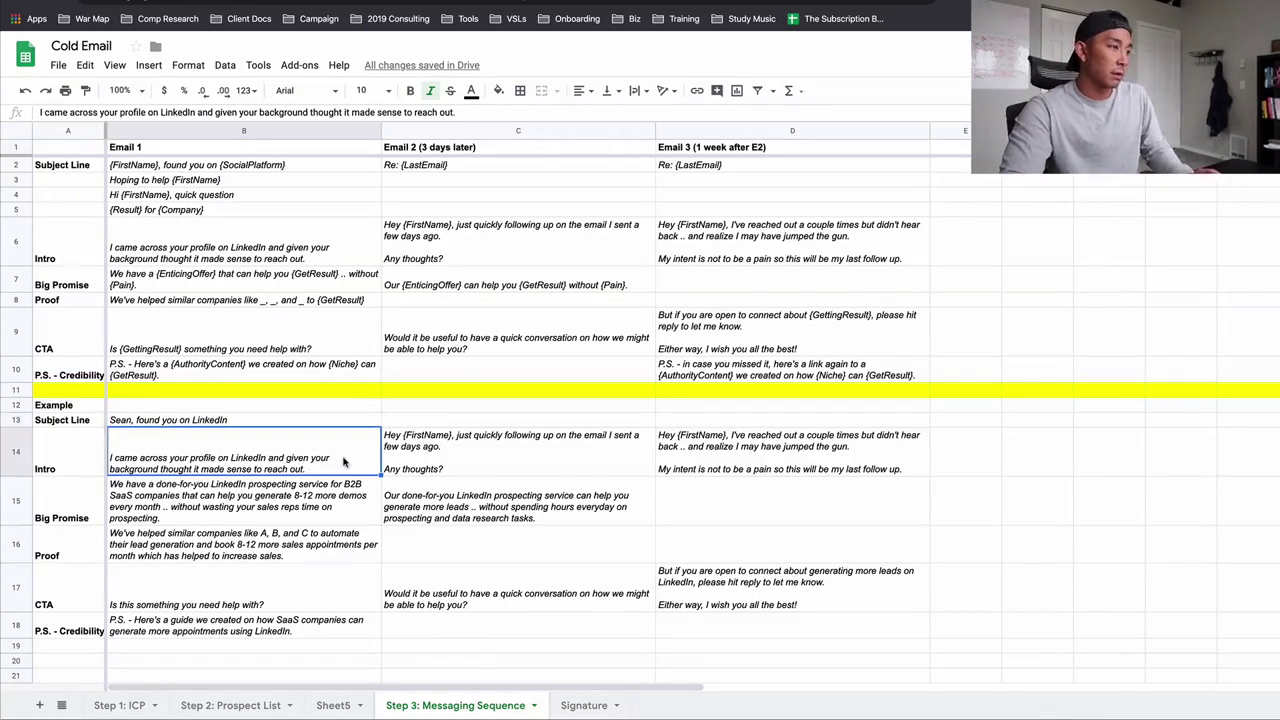
pyautogui.click(251, 421)
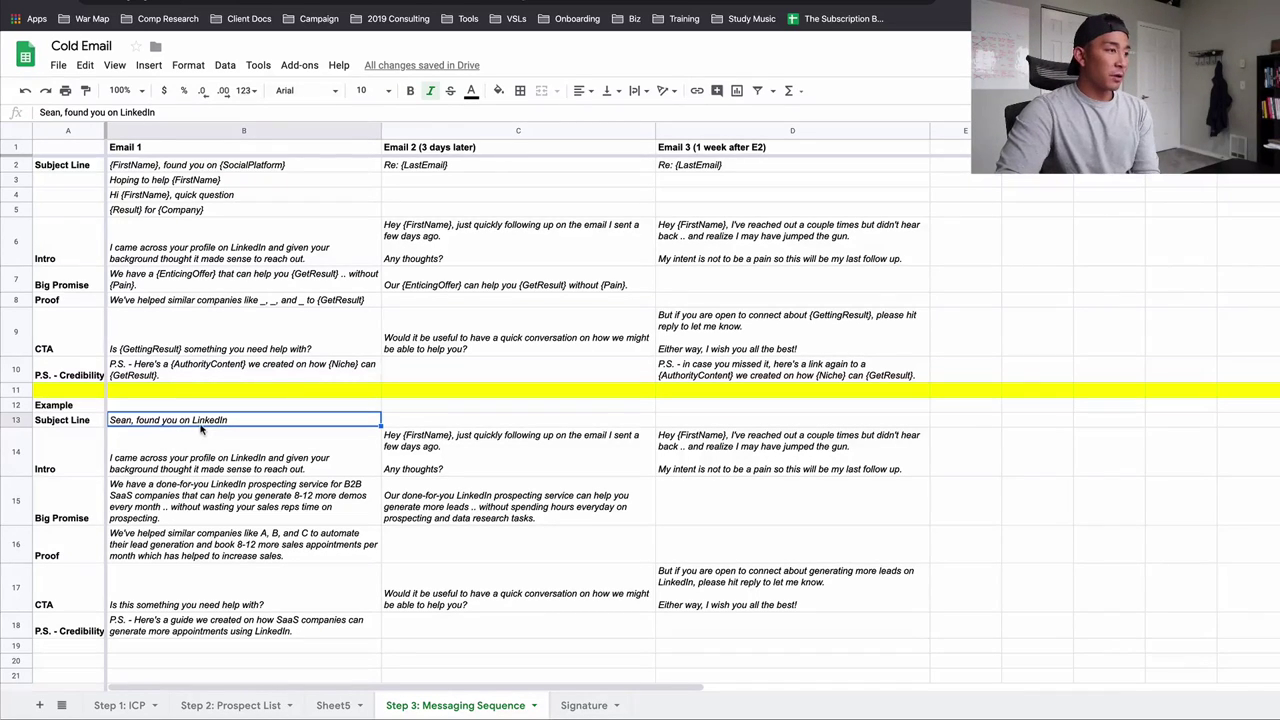
pyautogui.click(165, 468)
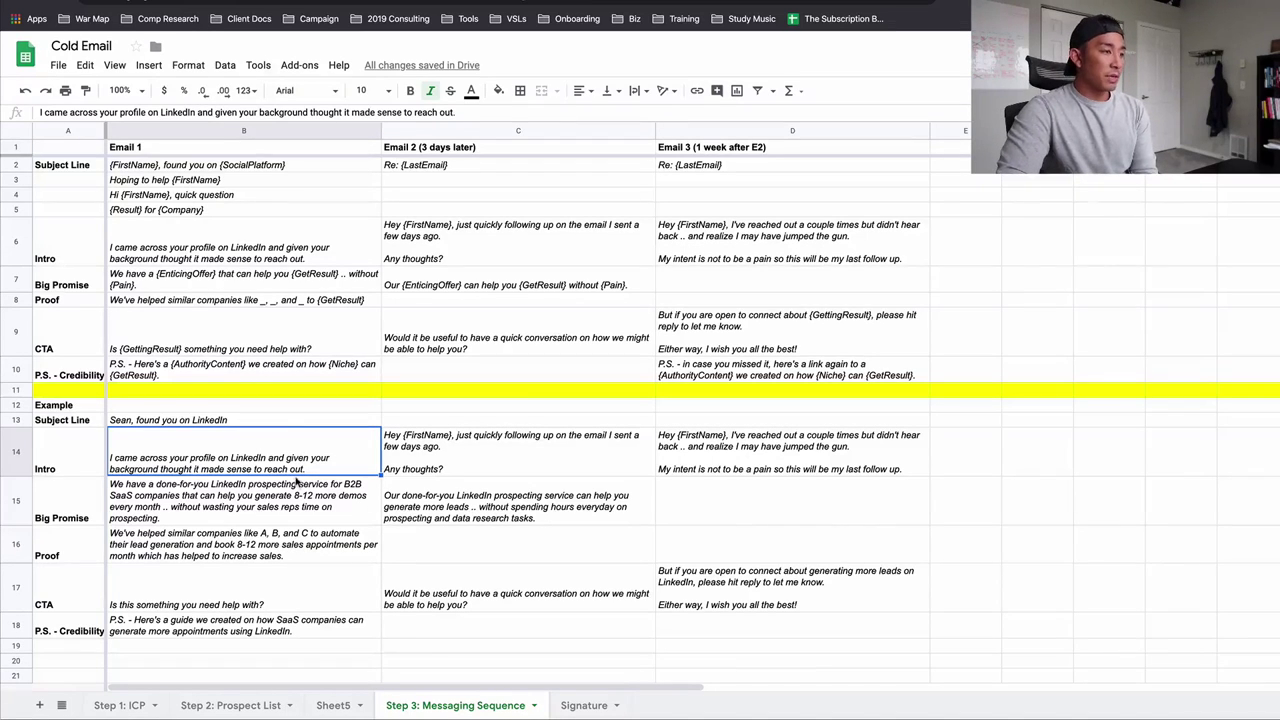
pyautogui.click(223, 510)
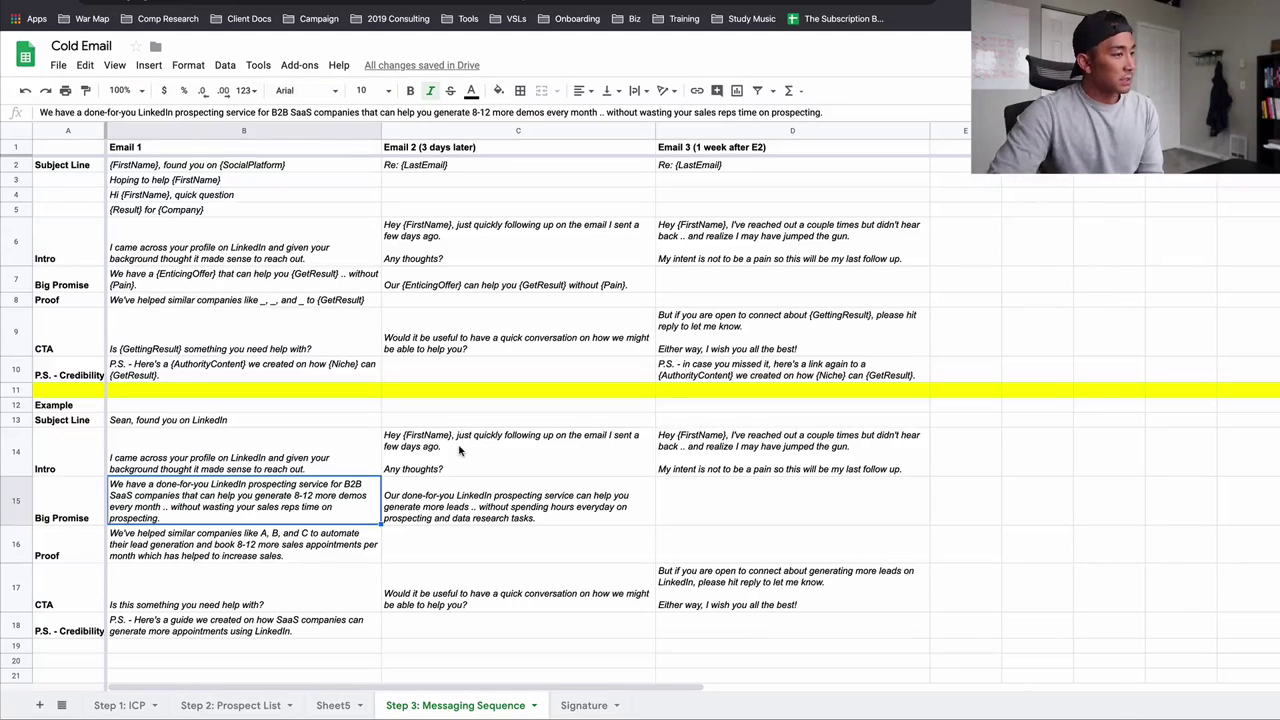
# Read the Email 1 example's Proof, CTA and P.S. - Credibility in B16:B18.
pyautogui.click(342, 557)
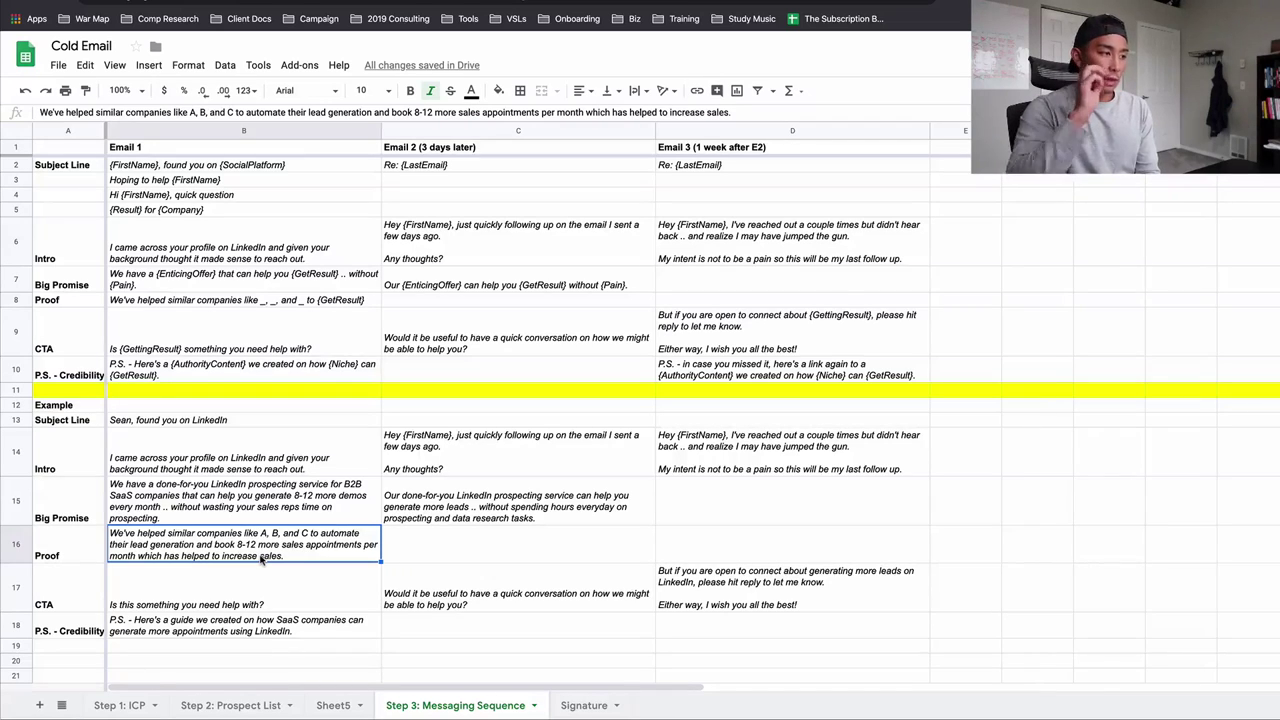
pyautogui.click(259, 587)
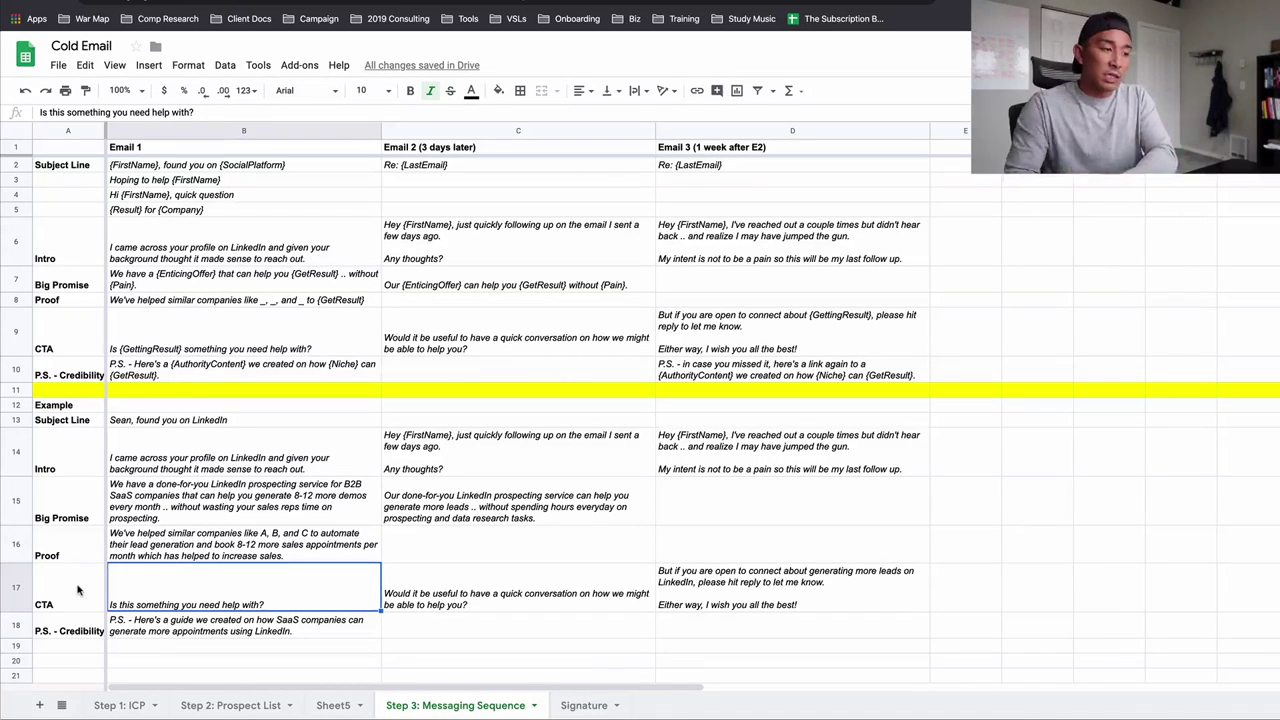
pyautogui.click(152, 630)
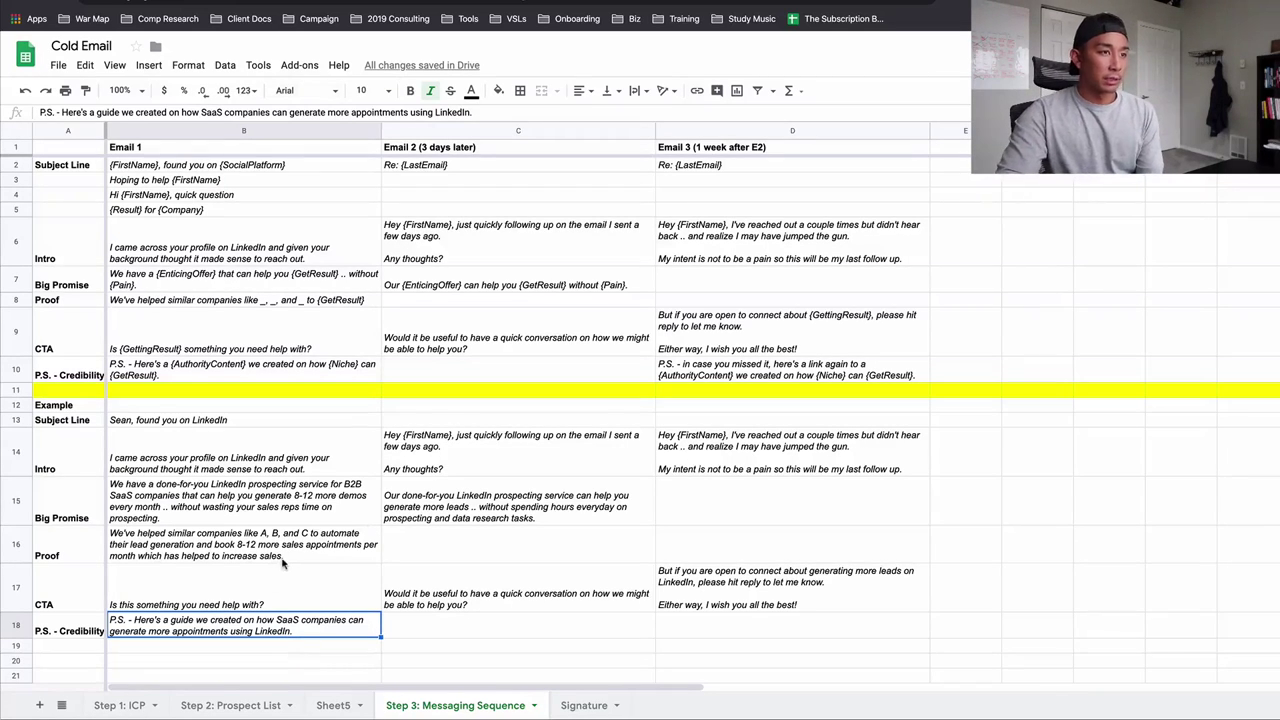
# Switch to the Step 1: ICP sheet and highlight the rows from Pain points / problems through Benefits.
pyautogui.click(122, 703)
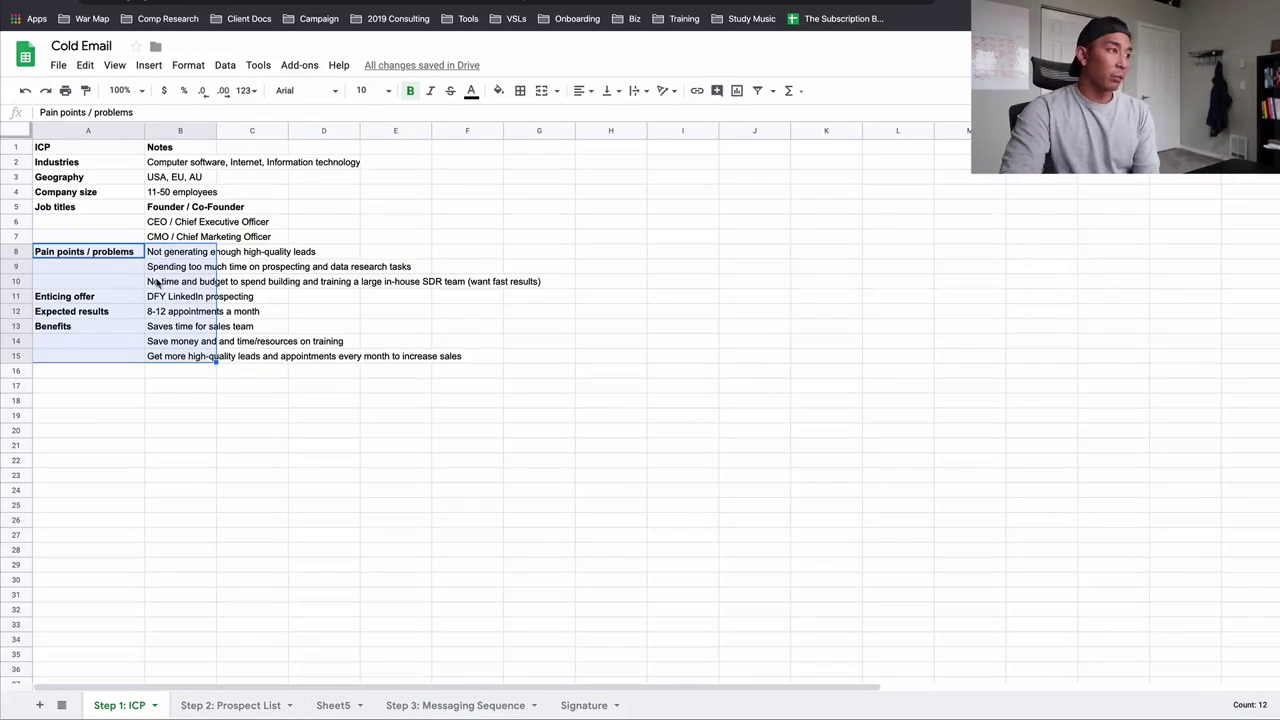
pyautogui.click(157, 328)
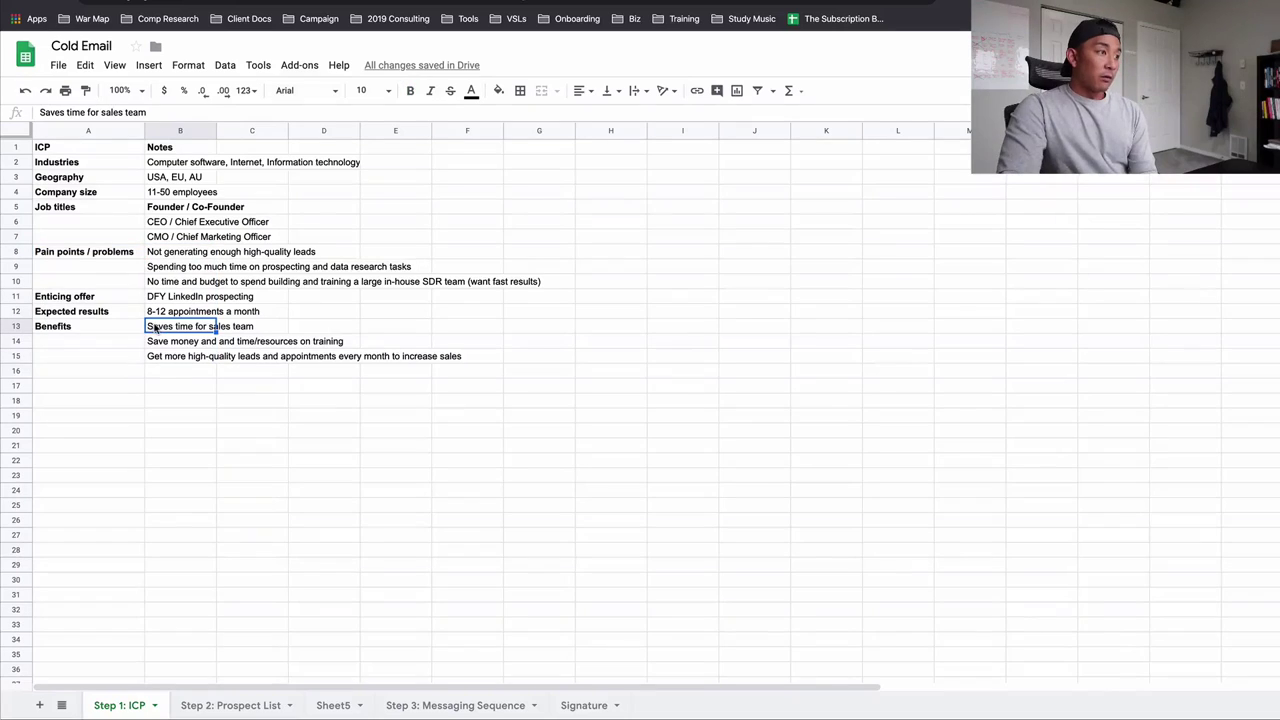
pyautogui.moveTo(90, 254); pyautogui.dragTo(188, 376)
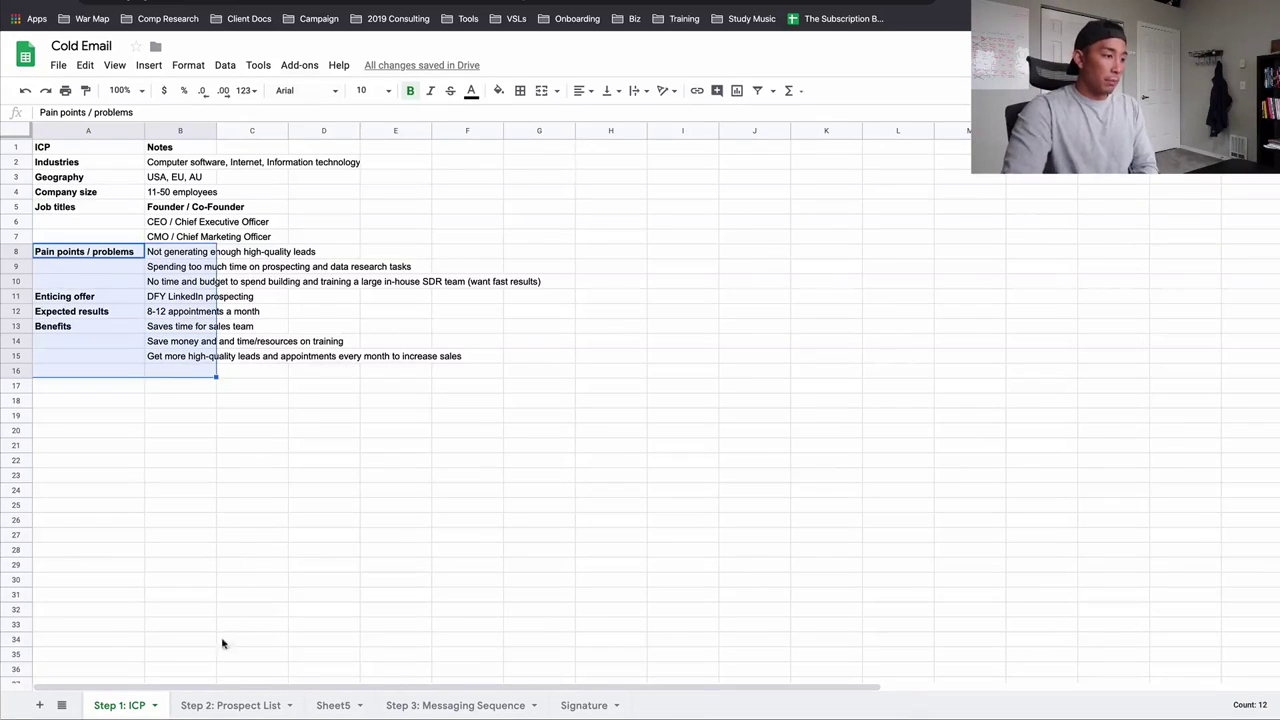
# Return to Step 3: Messaging Sequence and read the Email 2 example's Intro, Big Promise and CTA in column C.
pyautogui.click(416, 706)
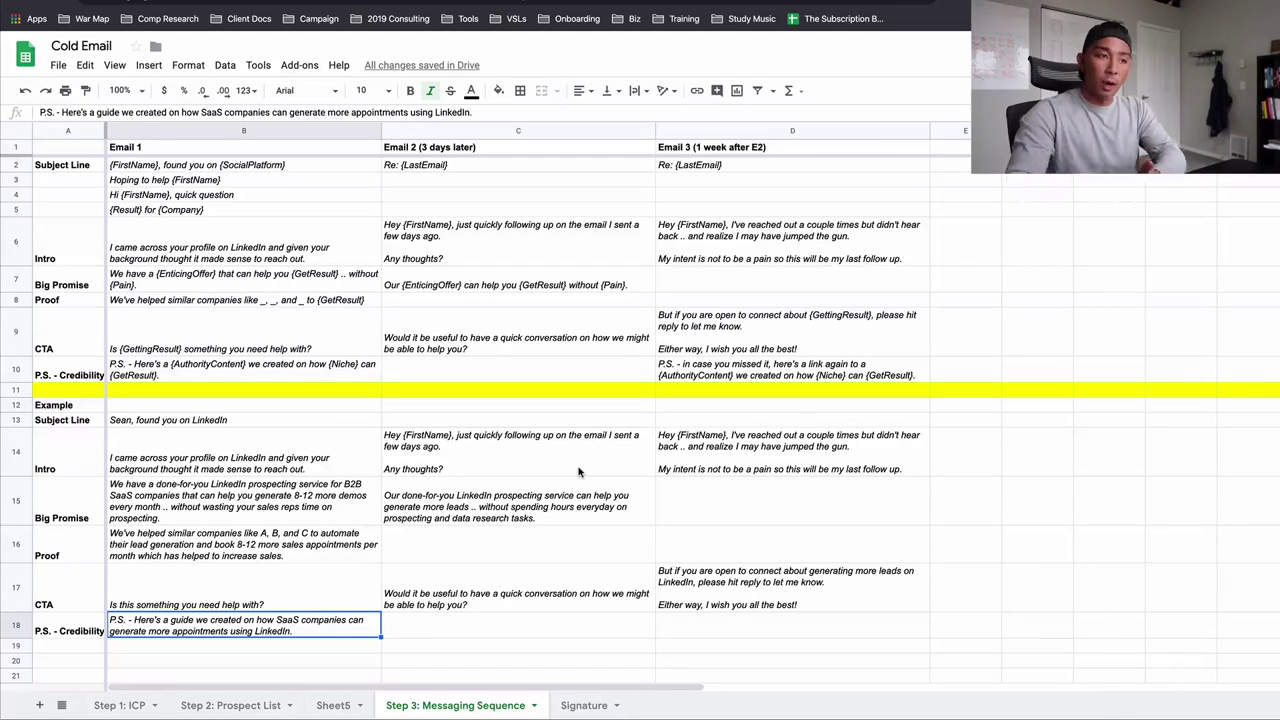
pyautogui.click(578, 472)
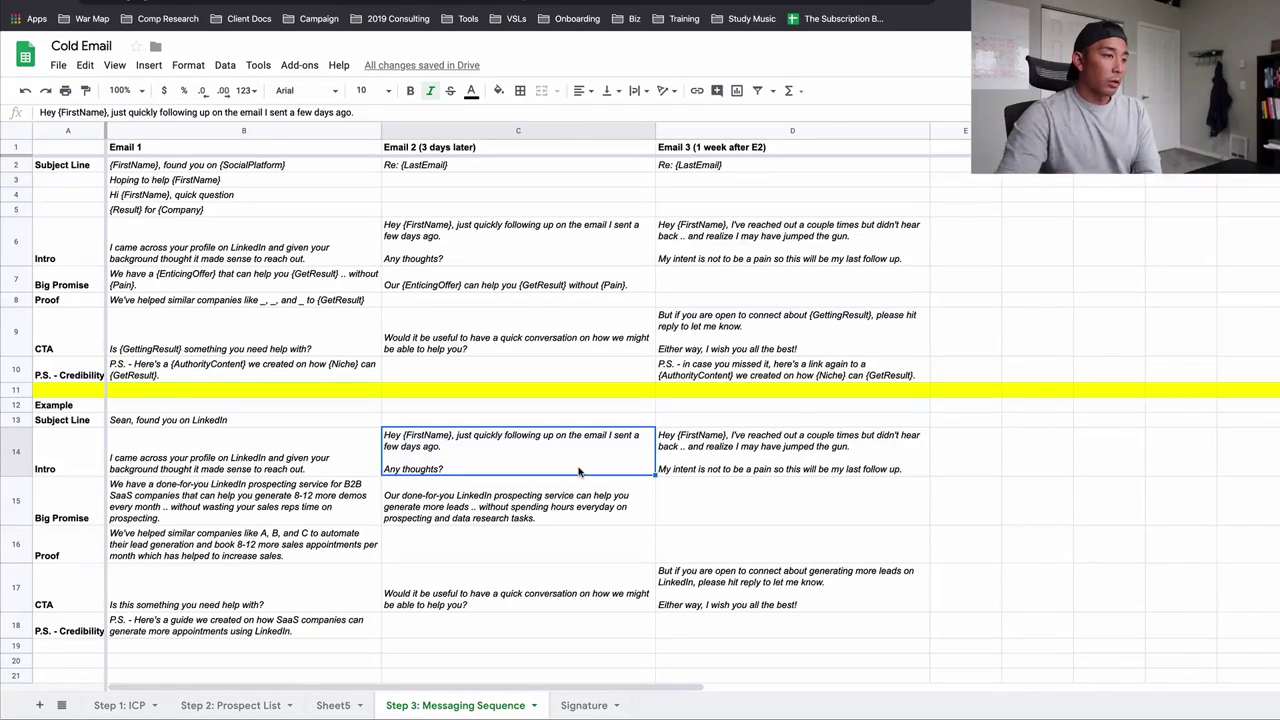
pyautogui.click(580, 485)
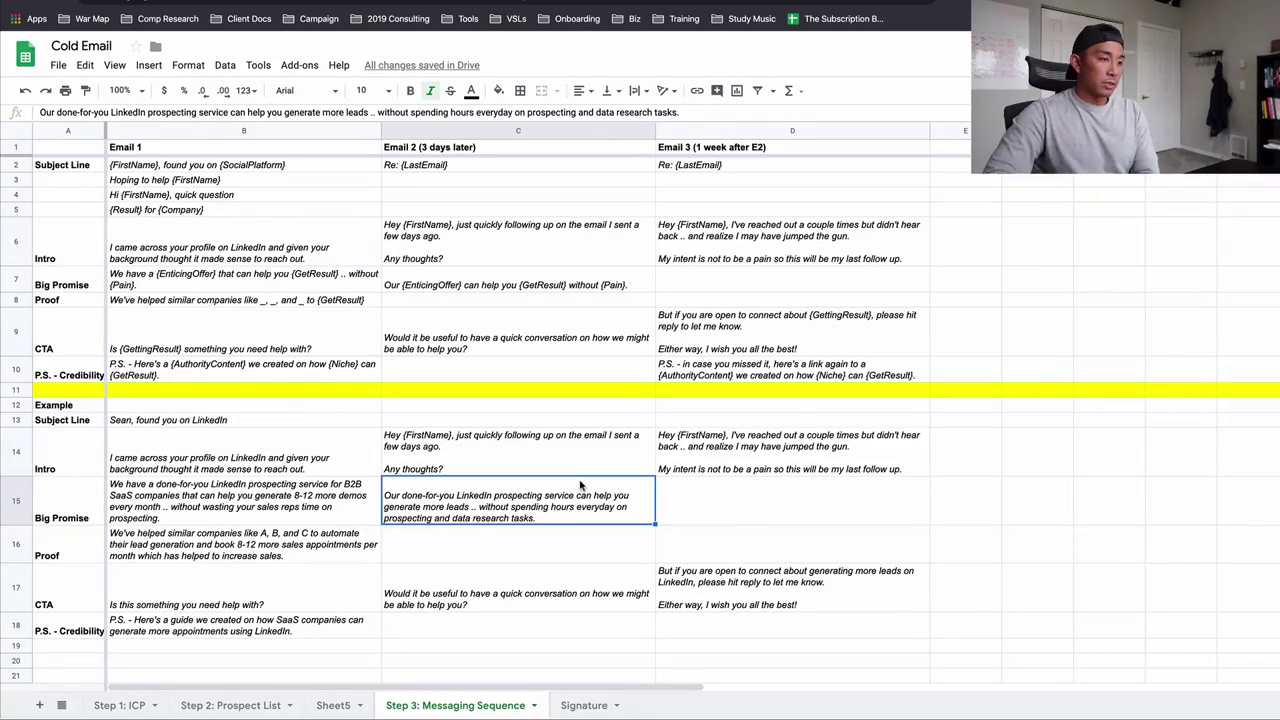
pyautogui.press('Down')
pyautogui.press('Down')
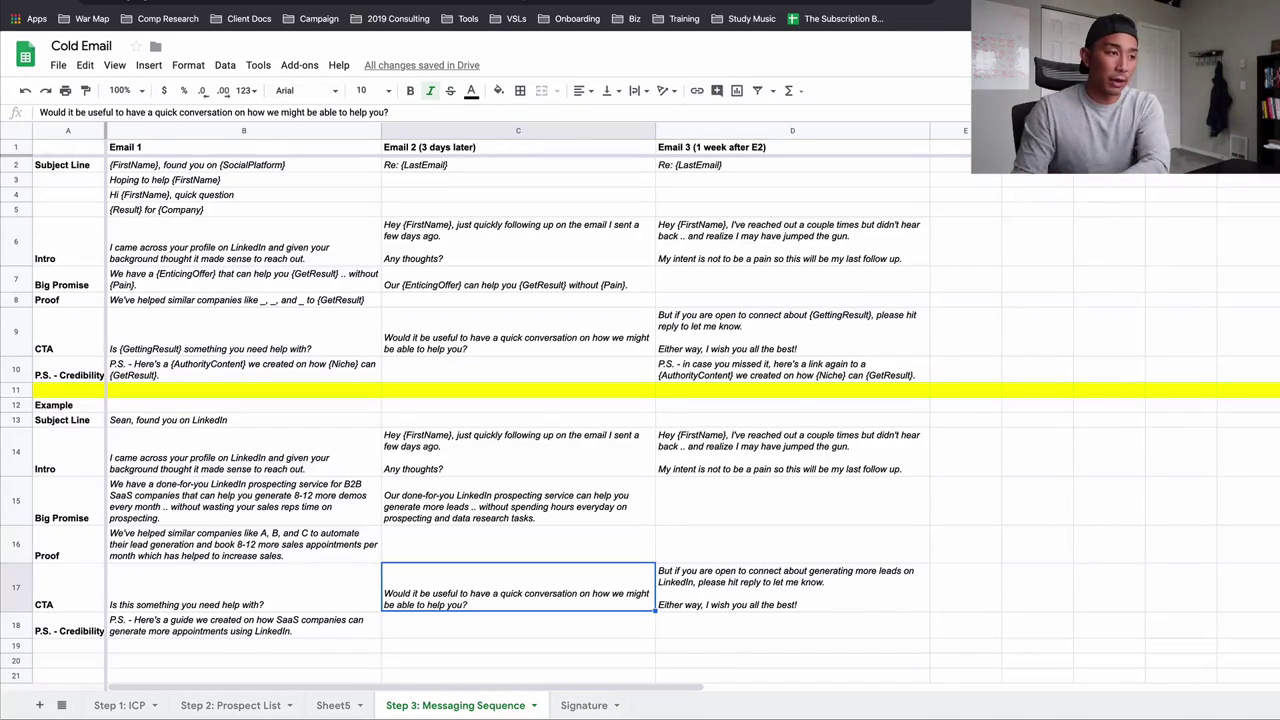
pyautogui.click(585, 512)
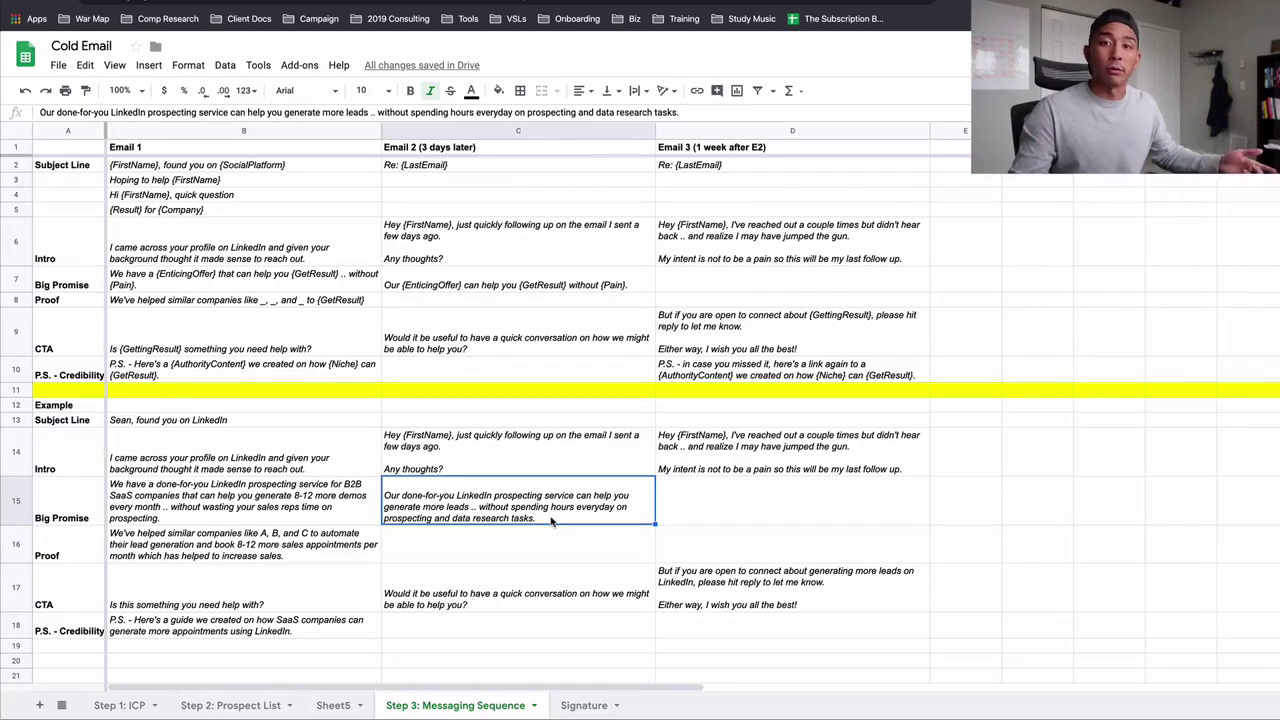
pyautogui.click(578, 606)
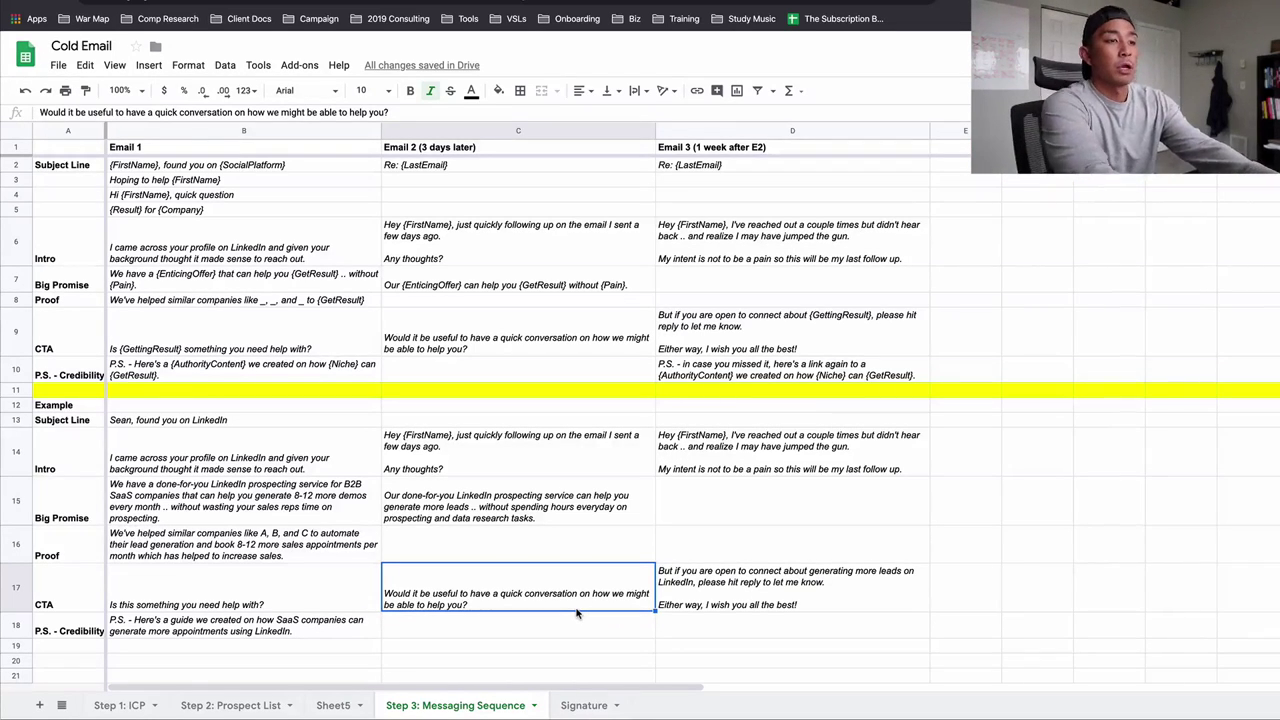
# Read the Email 3 example's Intro and CTA in D14 and D17, comparing them with the intros of the earlier emails.
pyautogui.click(850, 457)
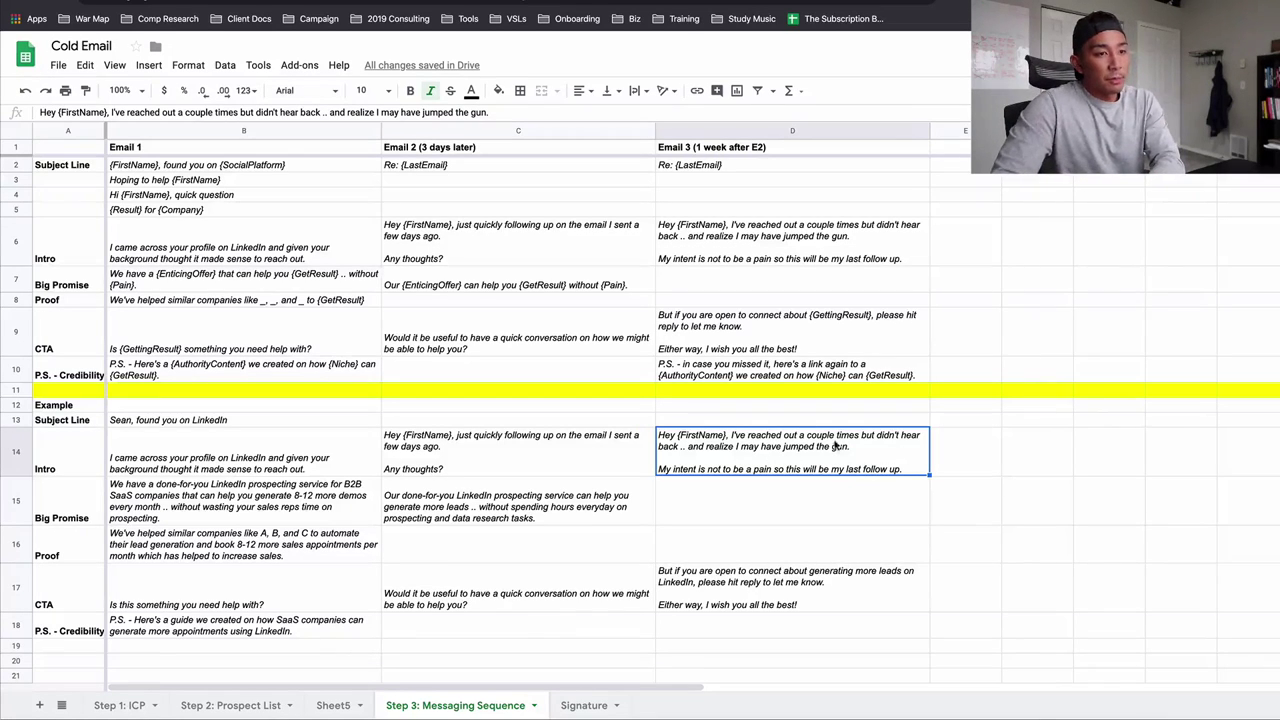
pyautogui.click(847, 596)
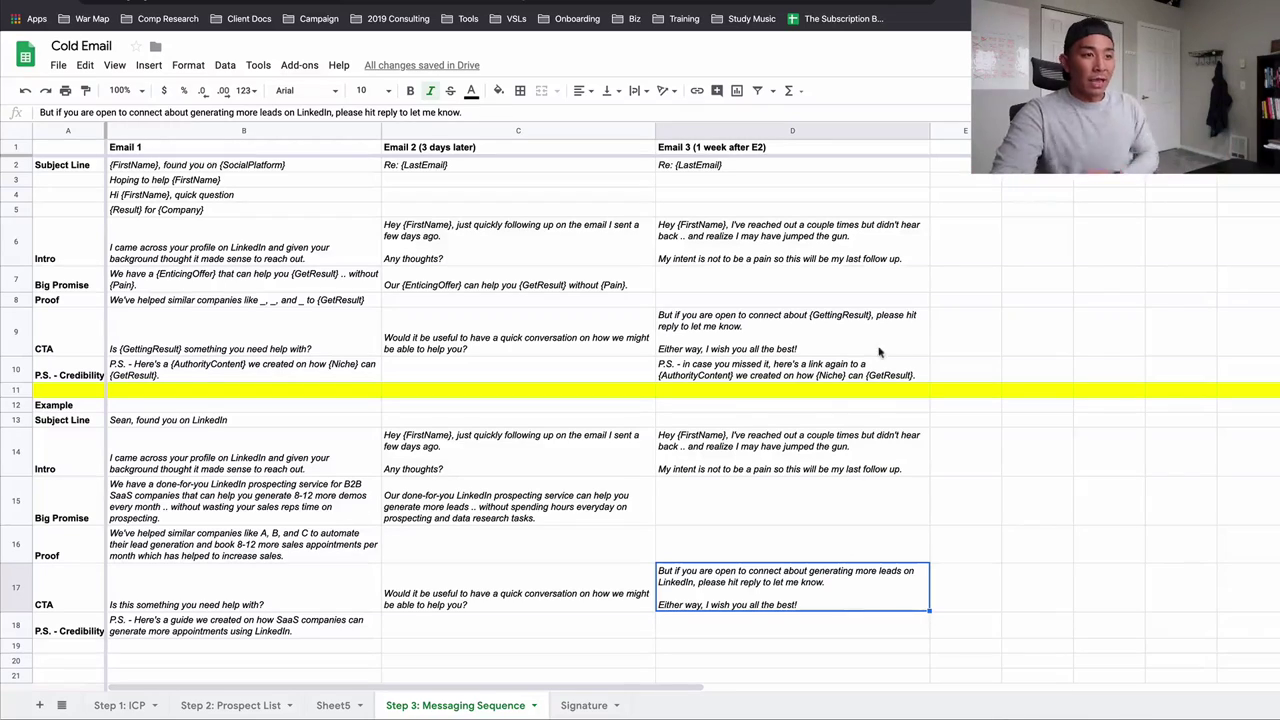
pyautogui.click(846, 455)
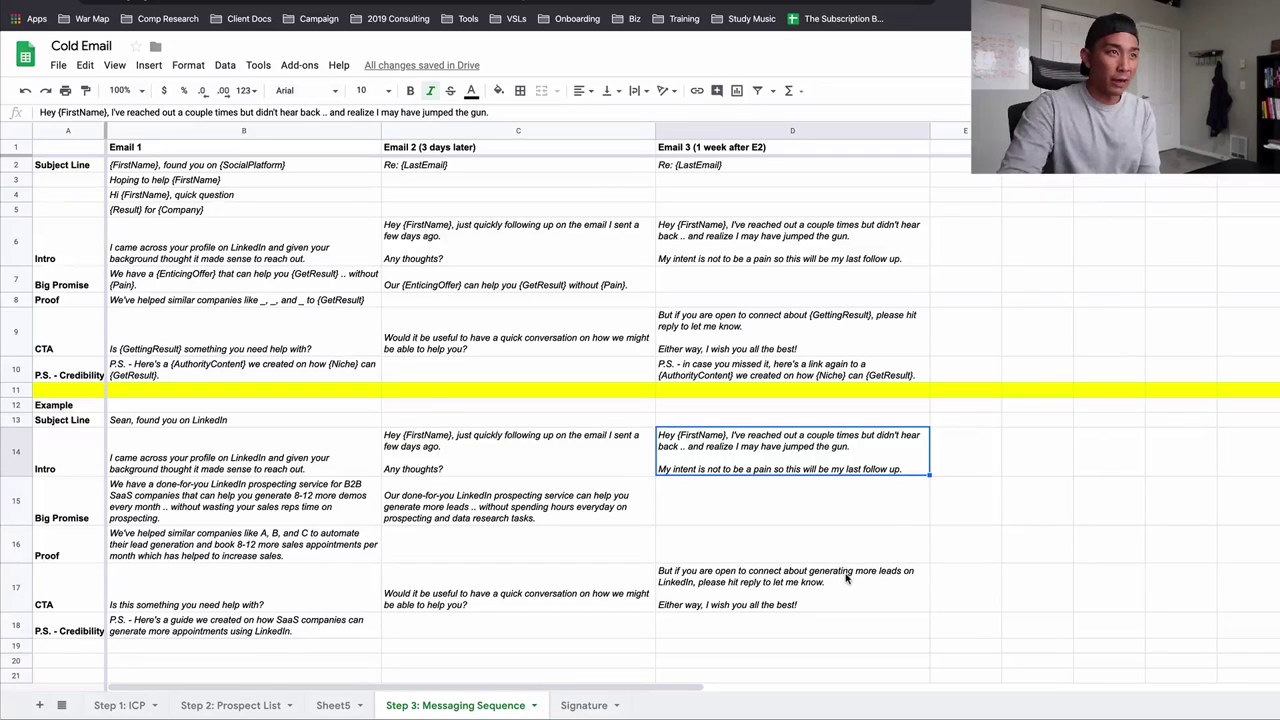
pyautogui.click(625, 228)
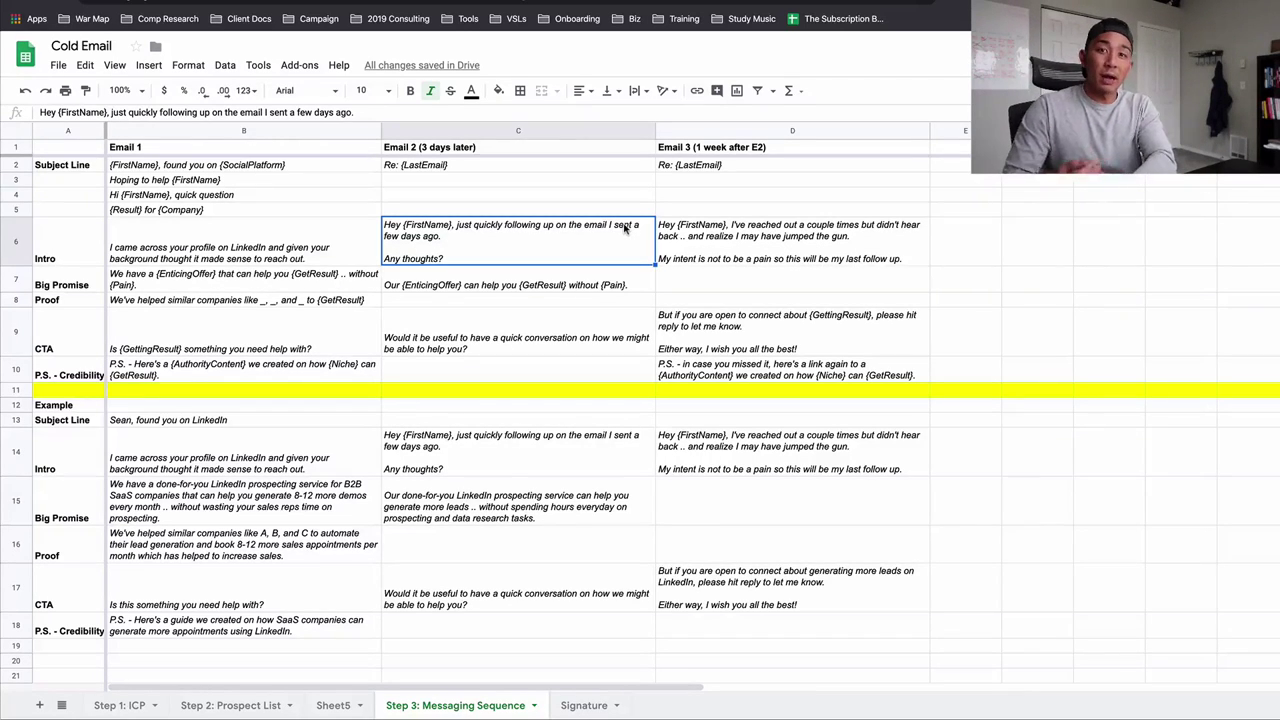
pyautogui.click(813, 445)
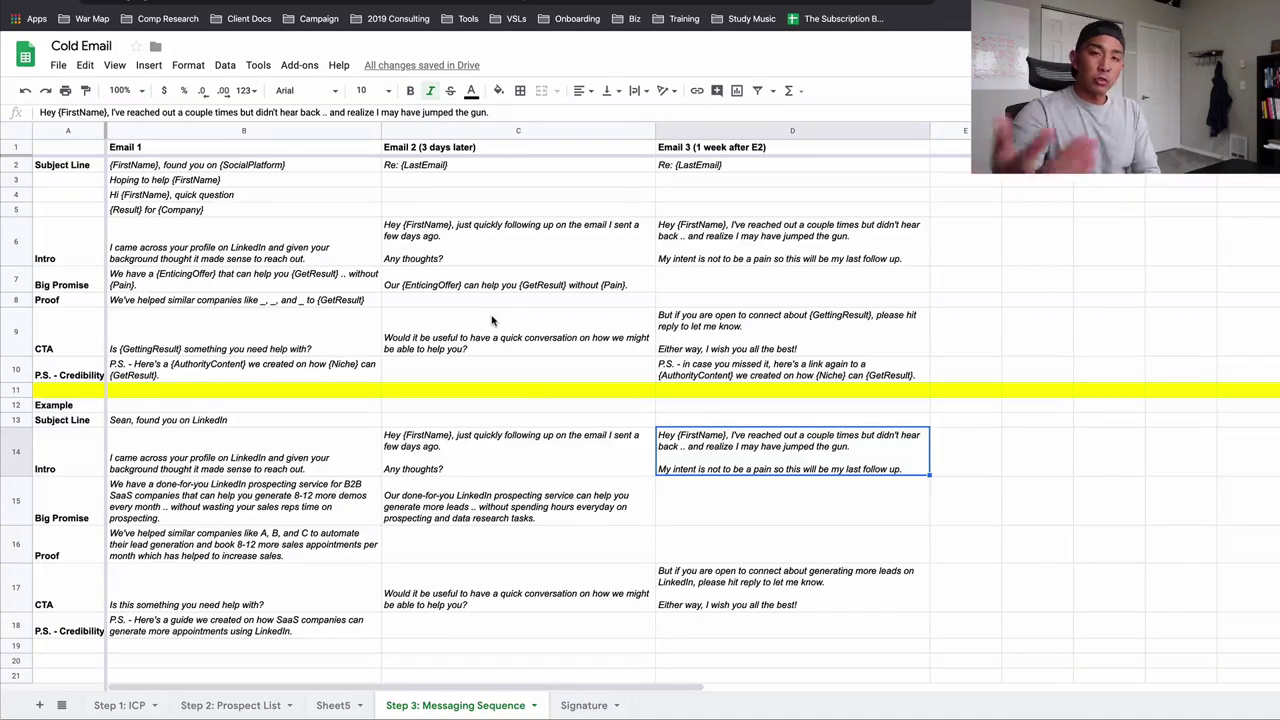
pyautogui.click(735, 505)
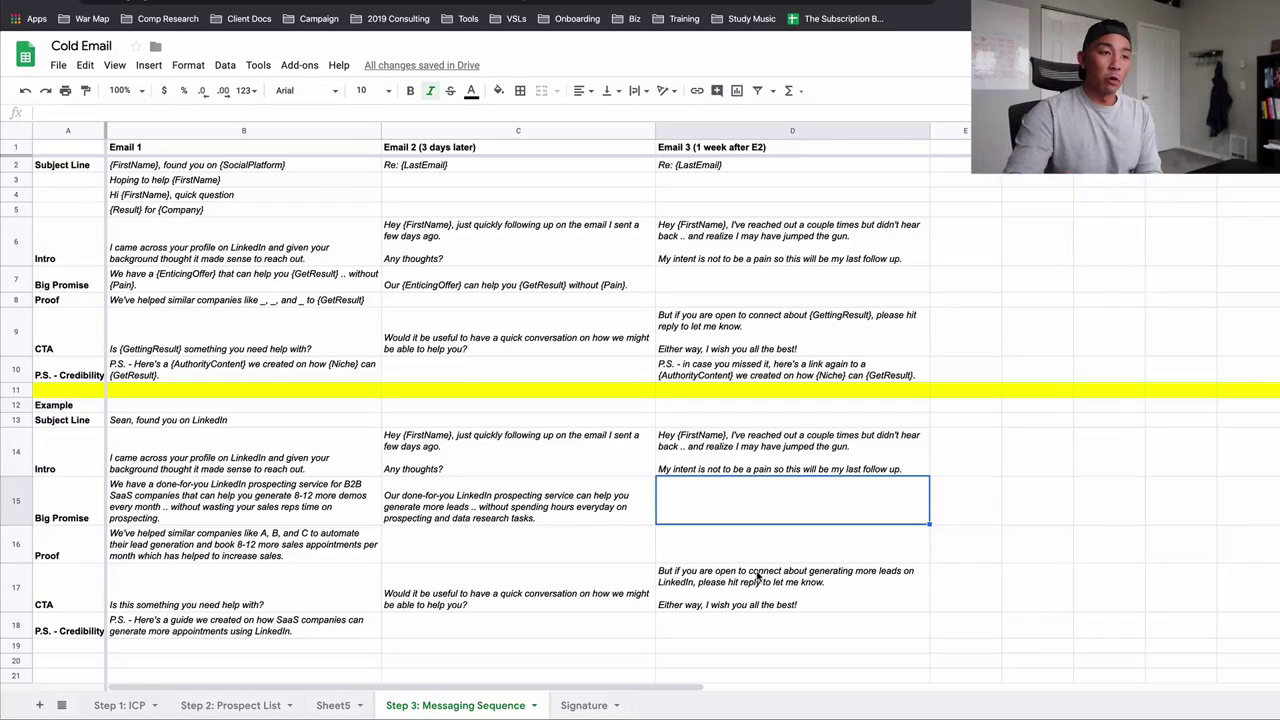
pyautogui.click(757, 577)
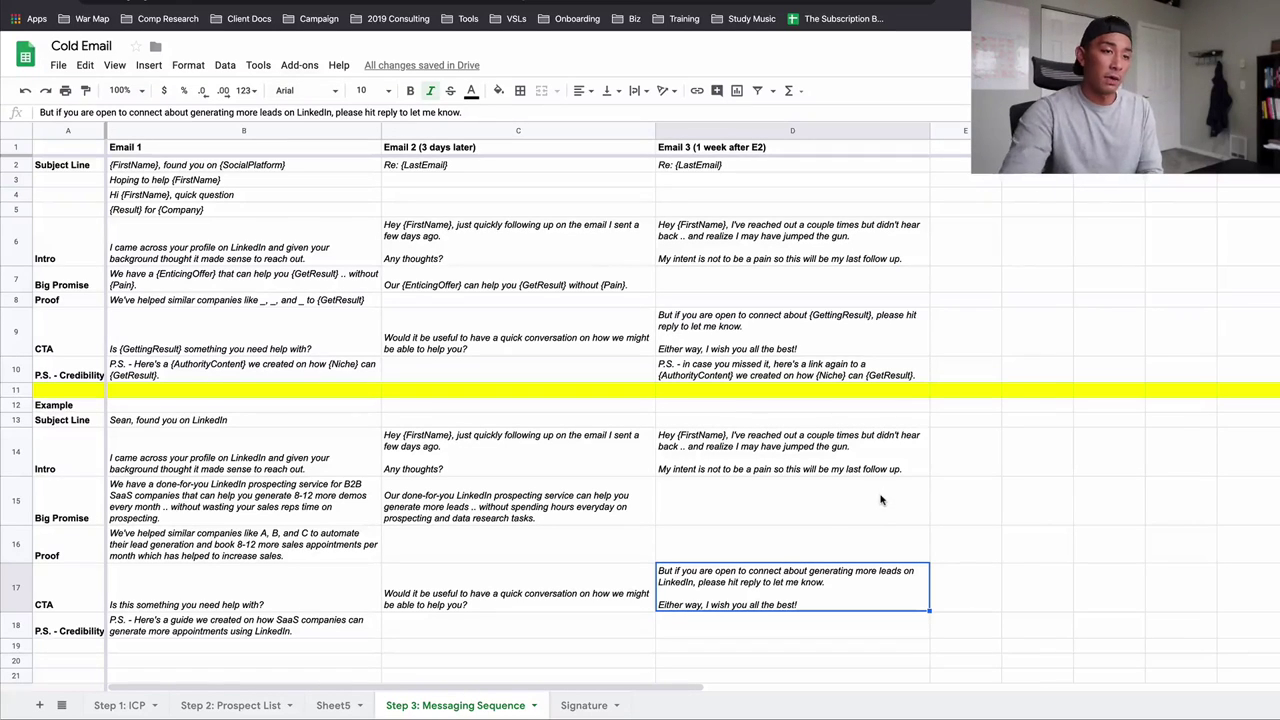
pyautogui.click(289, 456)
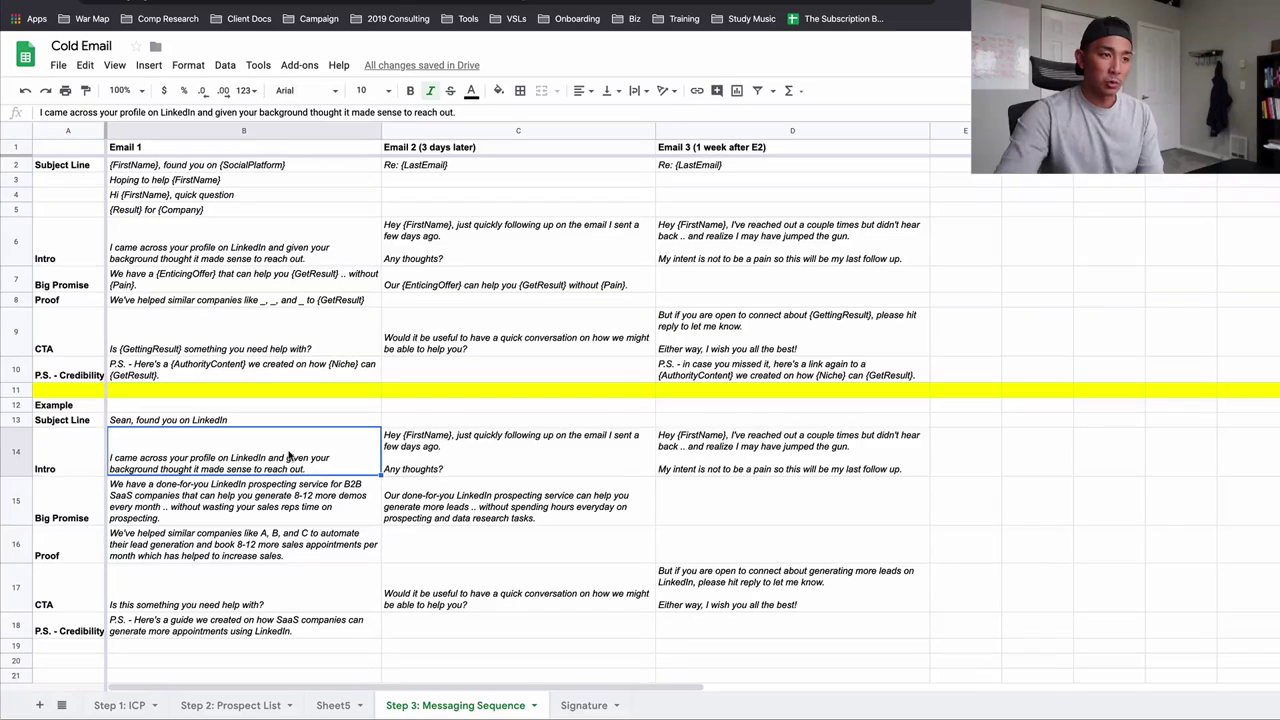
pyautogui.click(527, 337)
# Switch to the AWW board and cross out the S3 Msg box with two diagonal strokes.
pyautogui.click(240, 1)
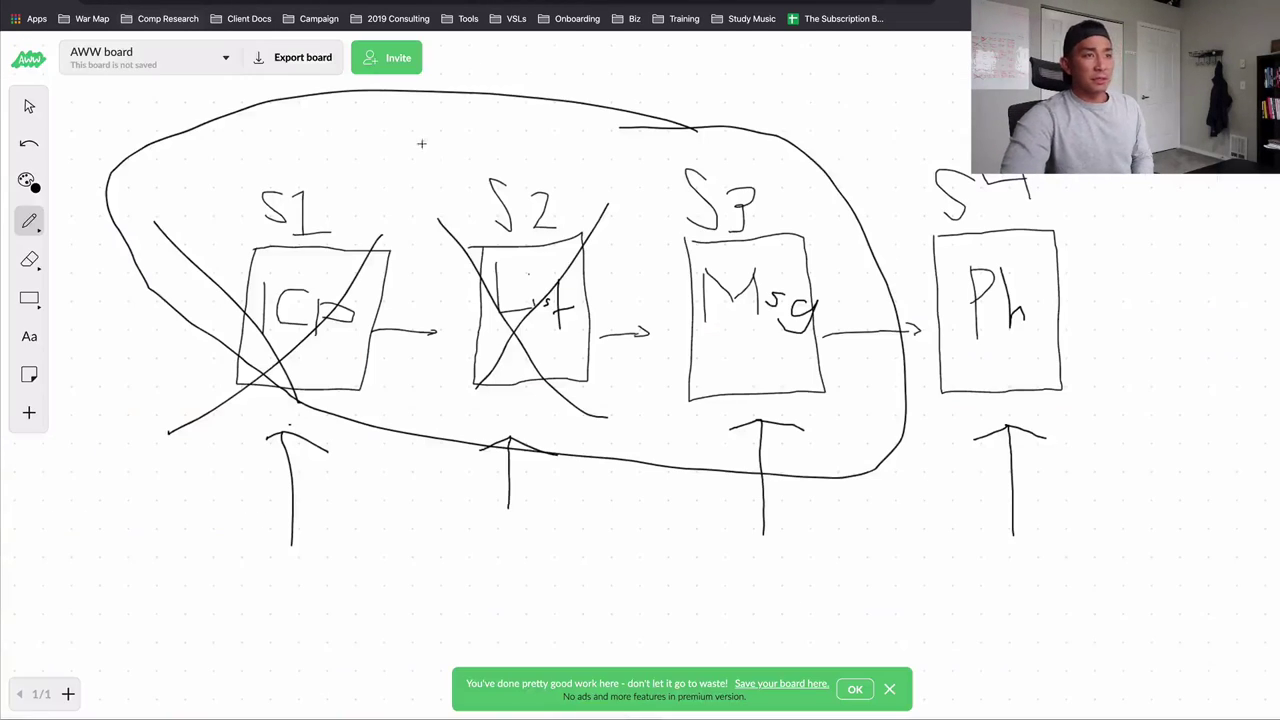
pyautogui.moveTo(651, 254); pyautogui.dragTo(830, 392)
pyautogui.moveTo(820, 214); pyautogui.dragTo(604, 505)
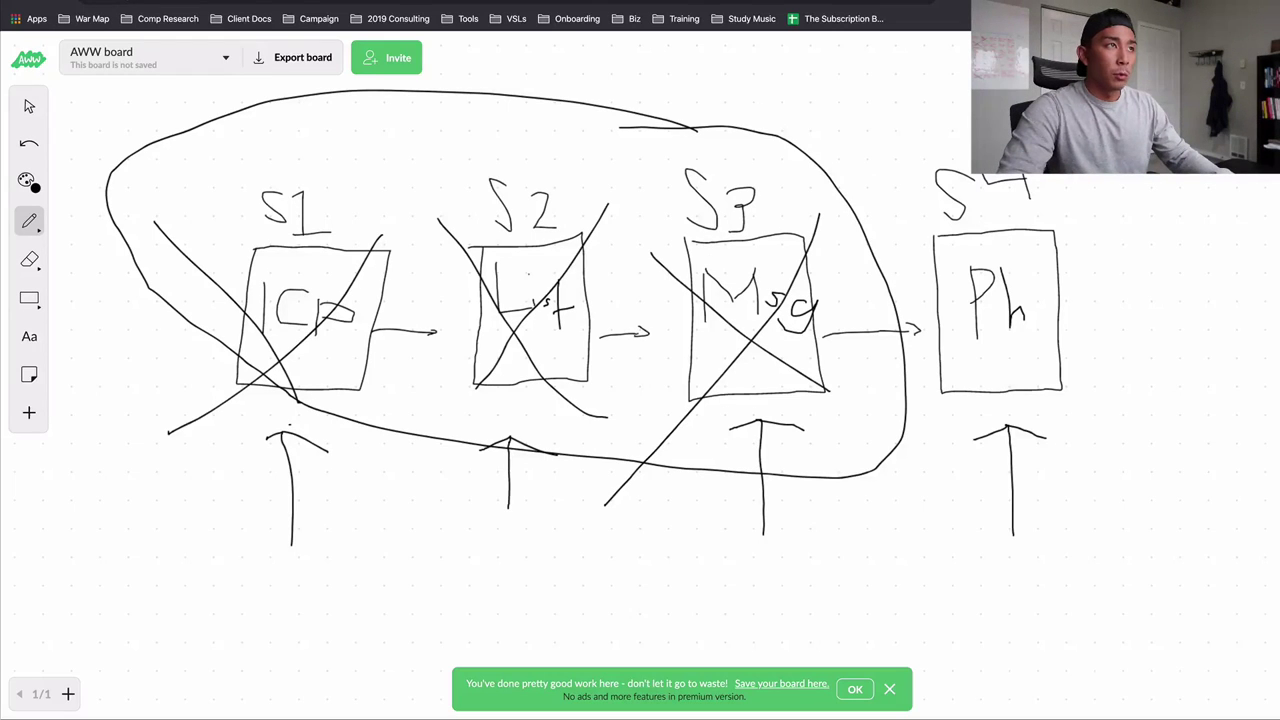
# Switch to the new Mailshake campaign, keep the title January 23 Outreach and the undecided From address, and continue to the recipients stage.
pyautogui.hotkey('ctrl', 'Tab')
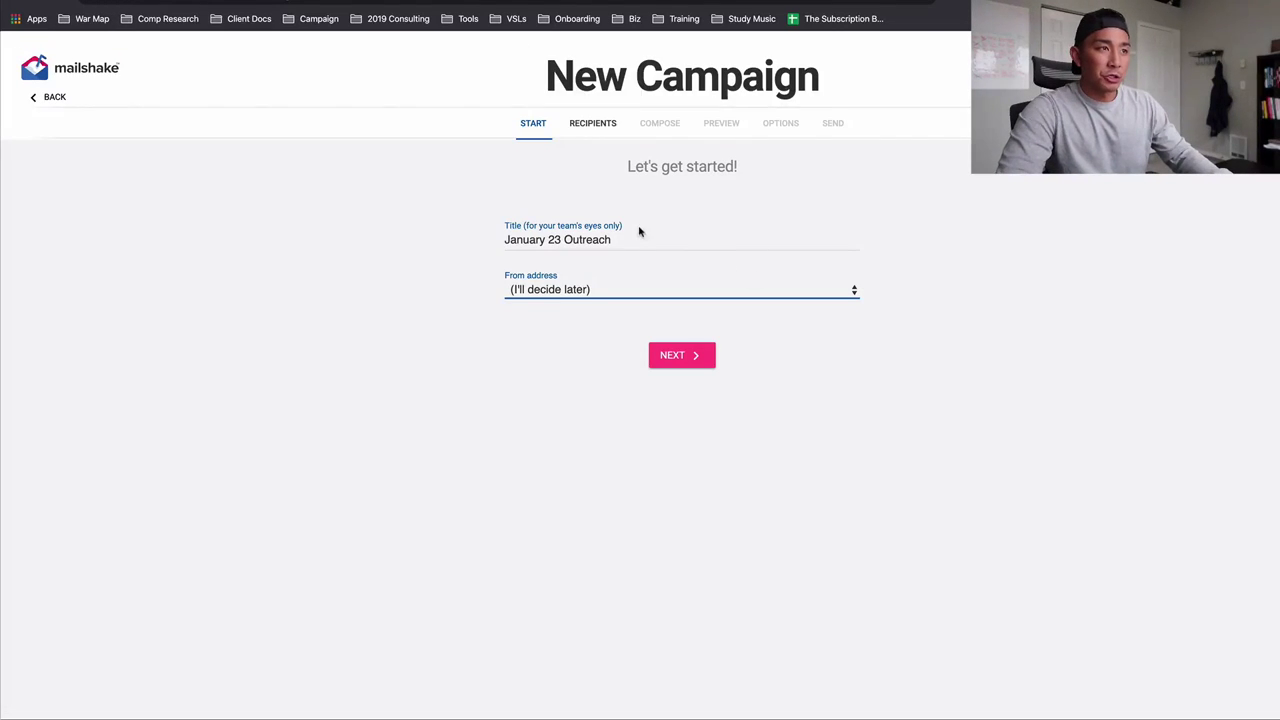
pyautogui.moveTo(641, 234); pyautogui.dragTo(457, 234)
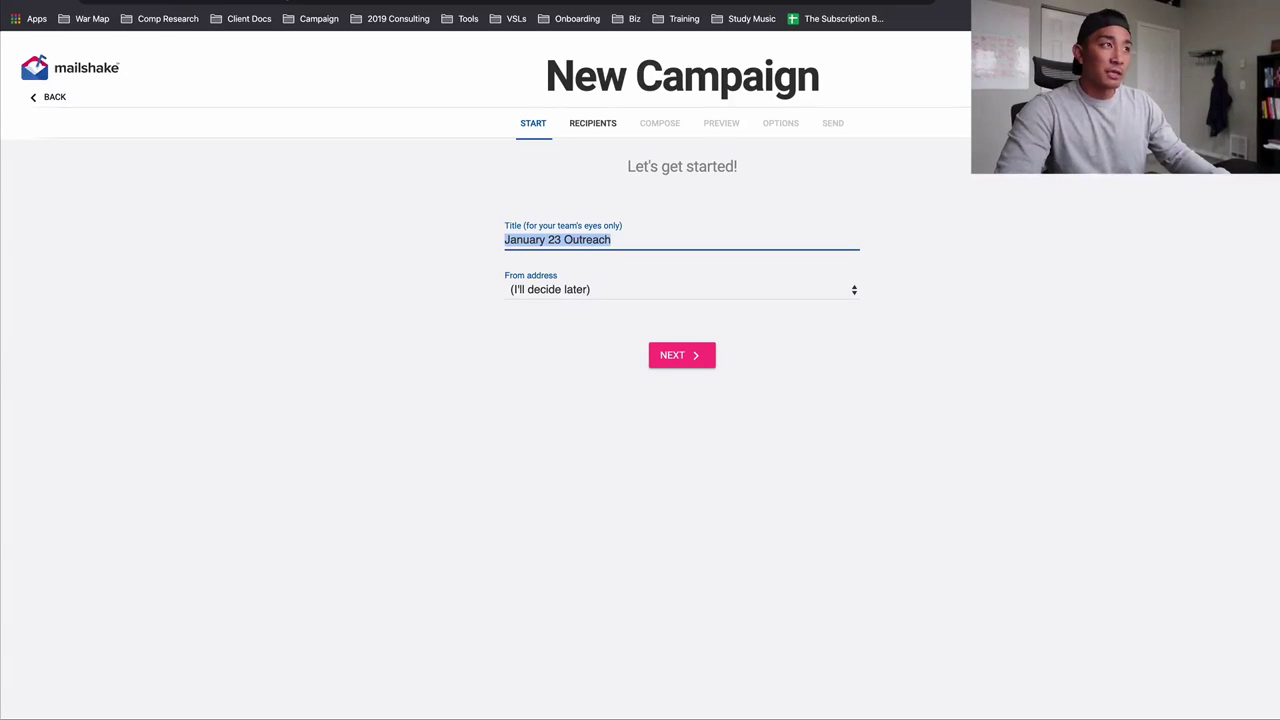
pyautogui.hotkey('ctrl', 'Tab')
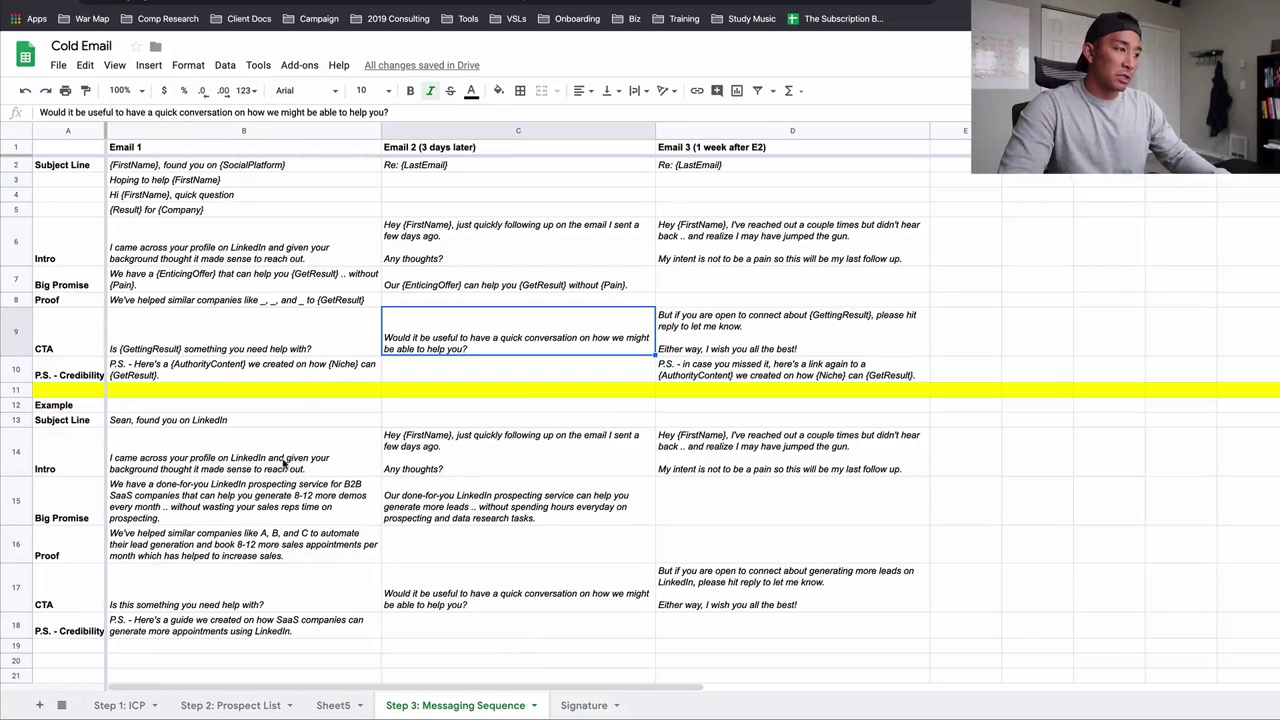
pyautogui.click(283, 462)
pyautogui.hotkey('ctrl', 'shift', 'Tab')
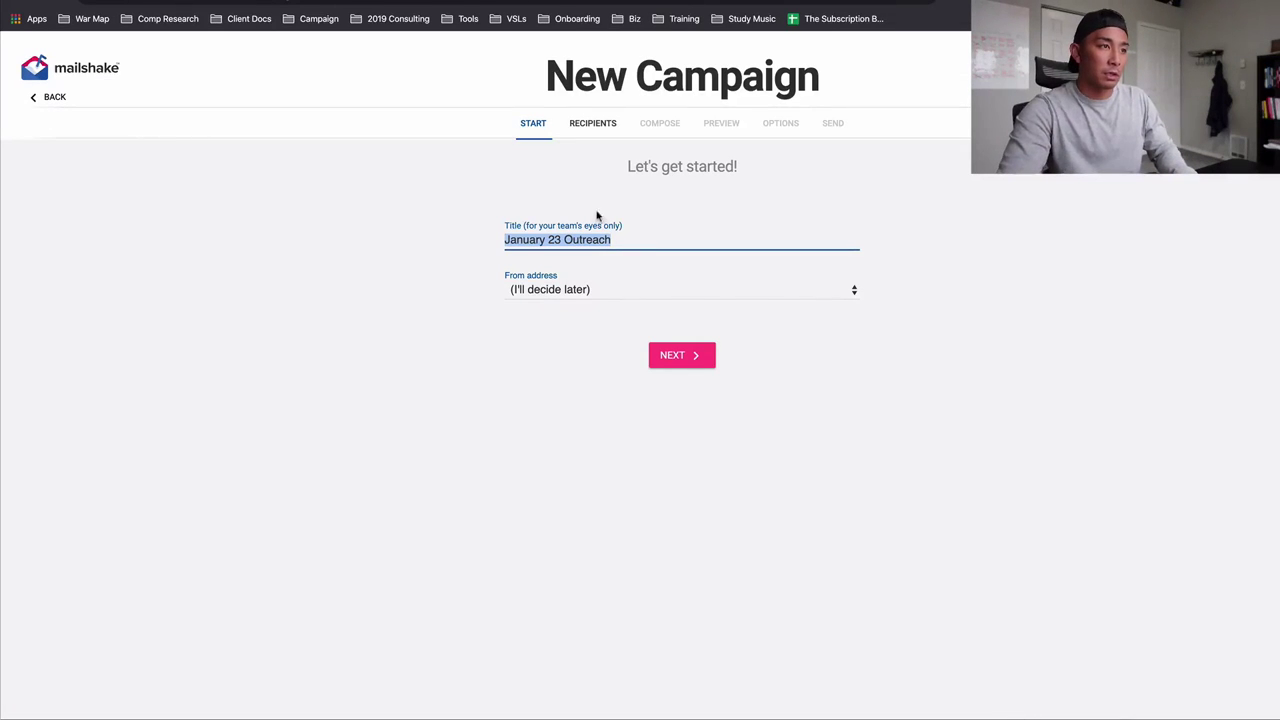
pyautogui.click(671, 361)
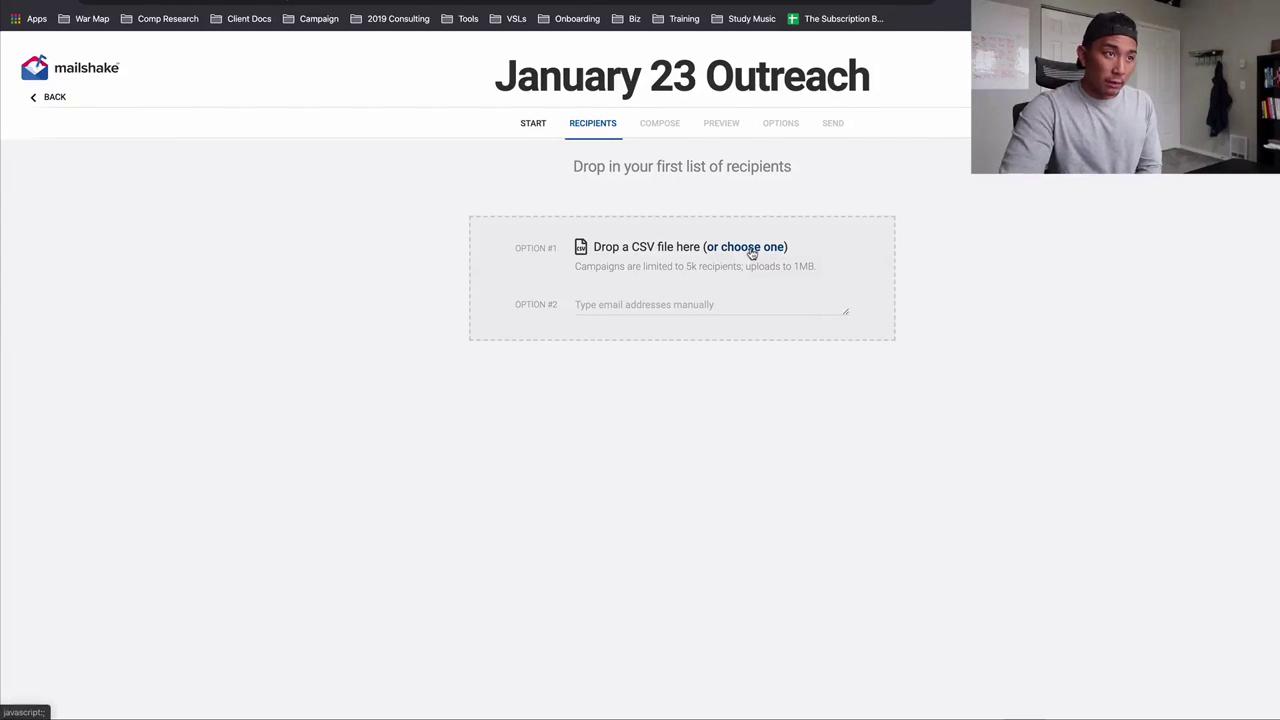
# Upload the prospect list CSV file as the campaign's recipients.
pyautogui.click(752, 256)
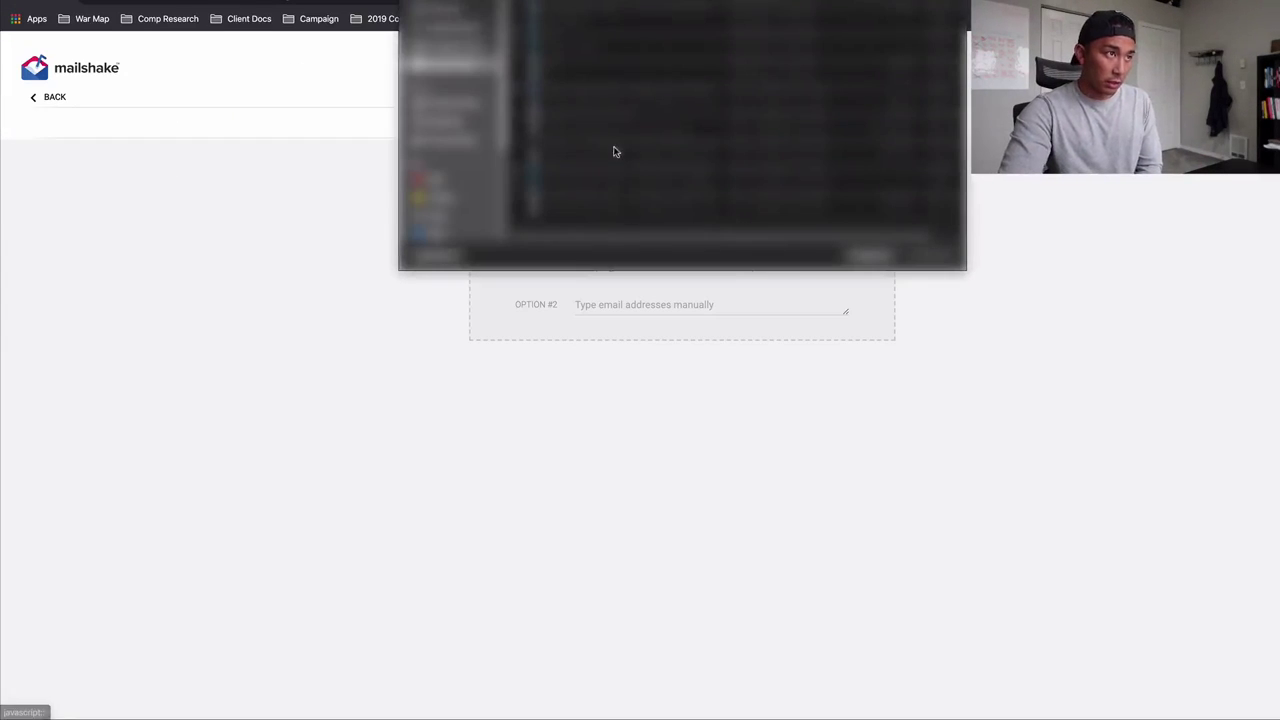
pyautogui.click(617, 208)
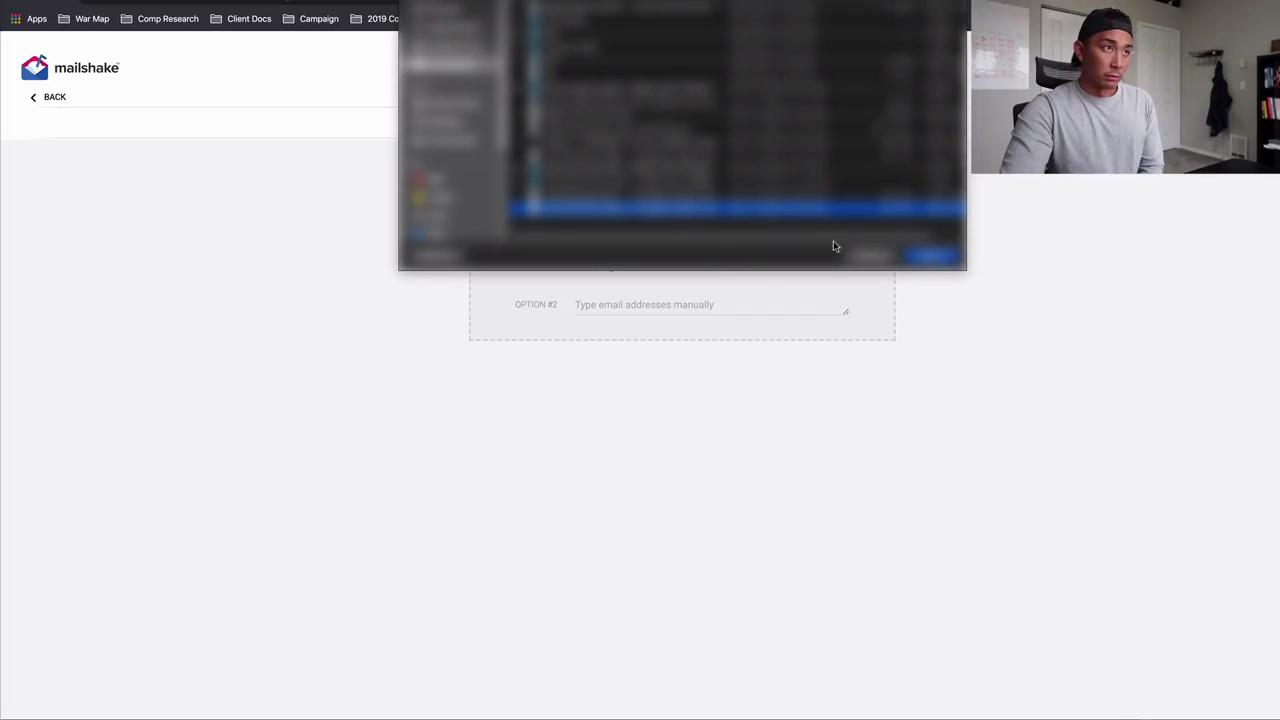
pyautogui.click(930, 262)
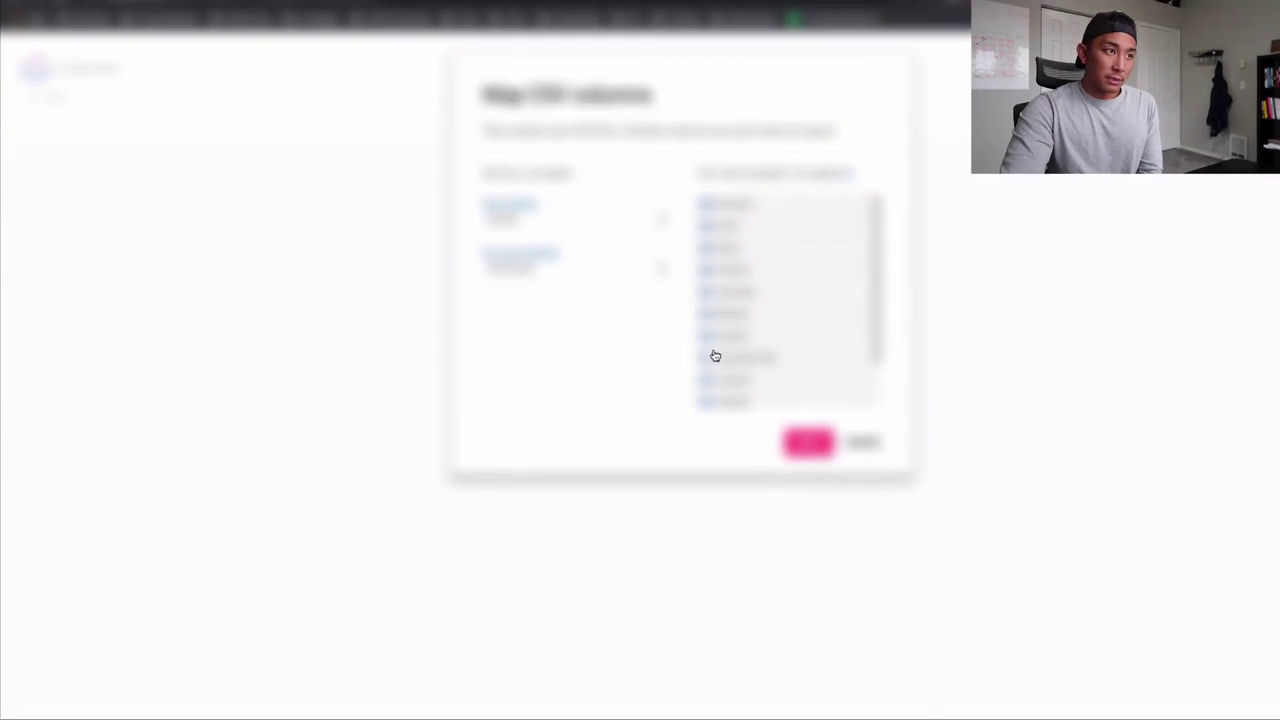
# Map the CSV's Email column to the email address and Name to the full name, then continue to composing the emails.
pyautogui.click(603, 220)
pyautogui.click(587, 220)
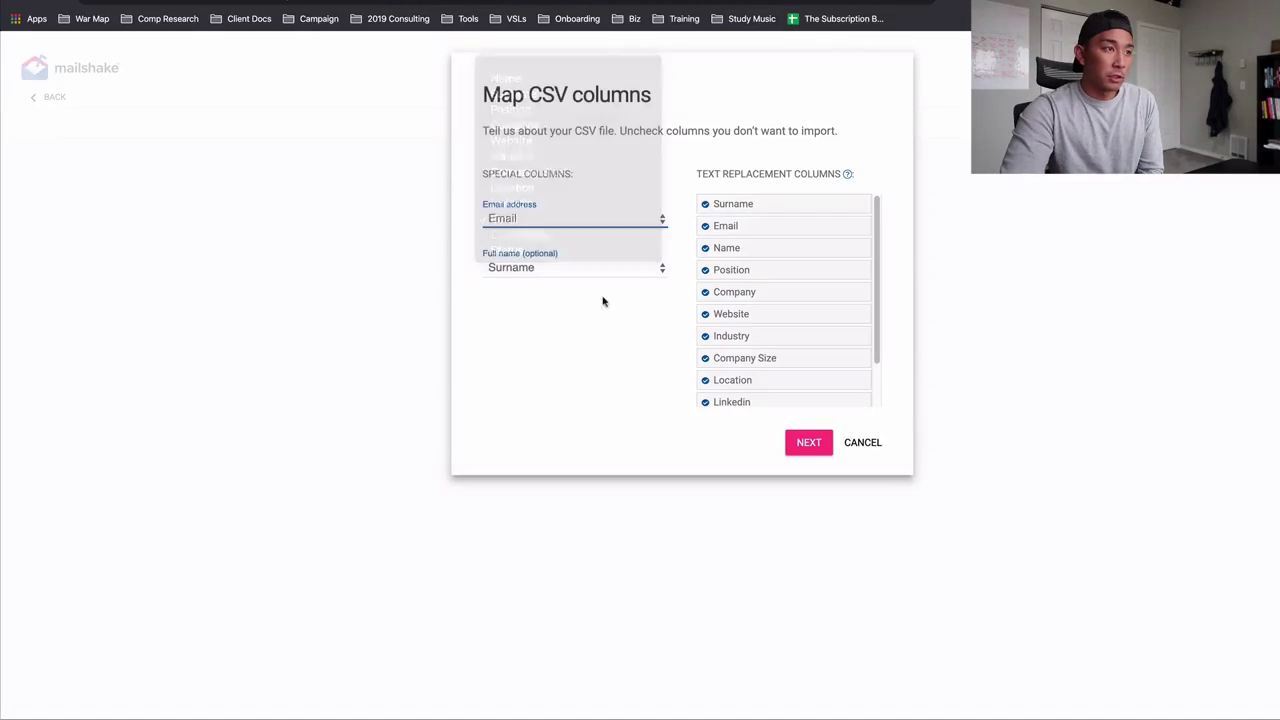
pyautogui.click(603, 271)
pyautogui.click(594, 254)
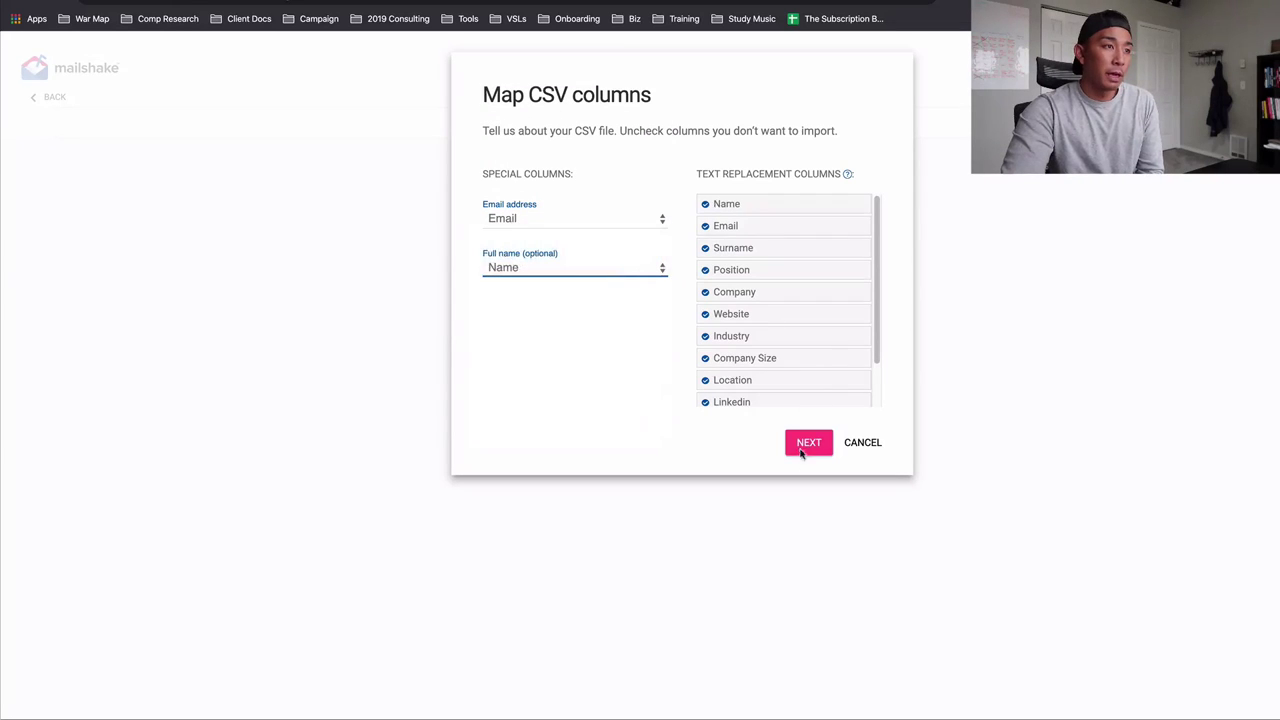
pyautogui.click(803, 443)
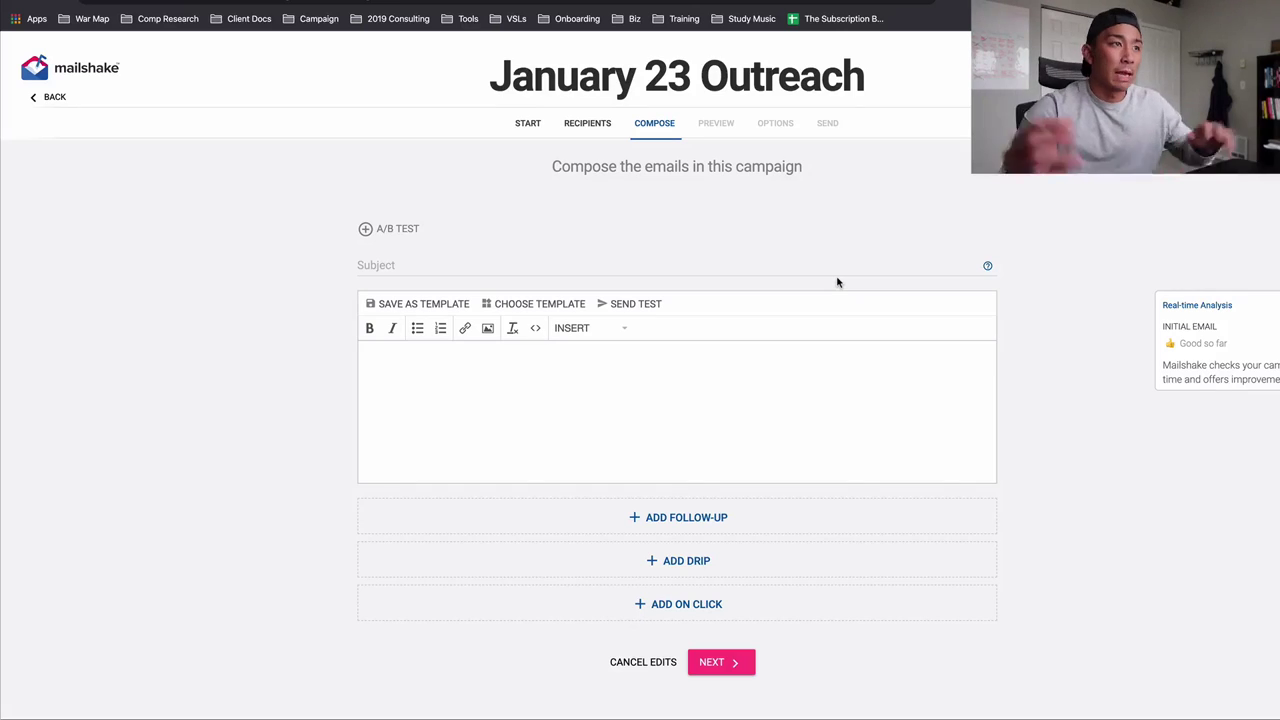
# Check the example subject line in the Cold Email sheet, and insert the name merge field in the Mailshake email body.
pyautogui.click(809, 266)
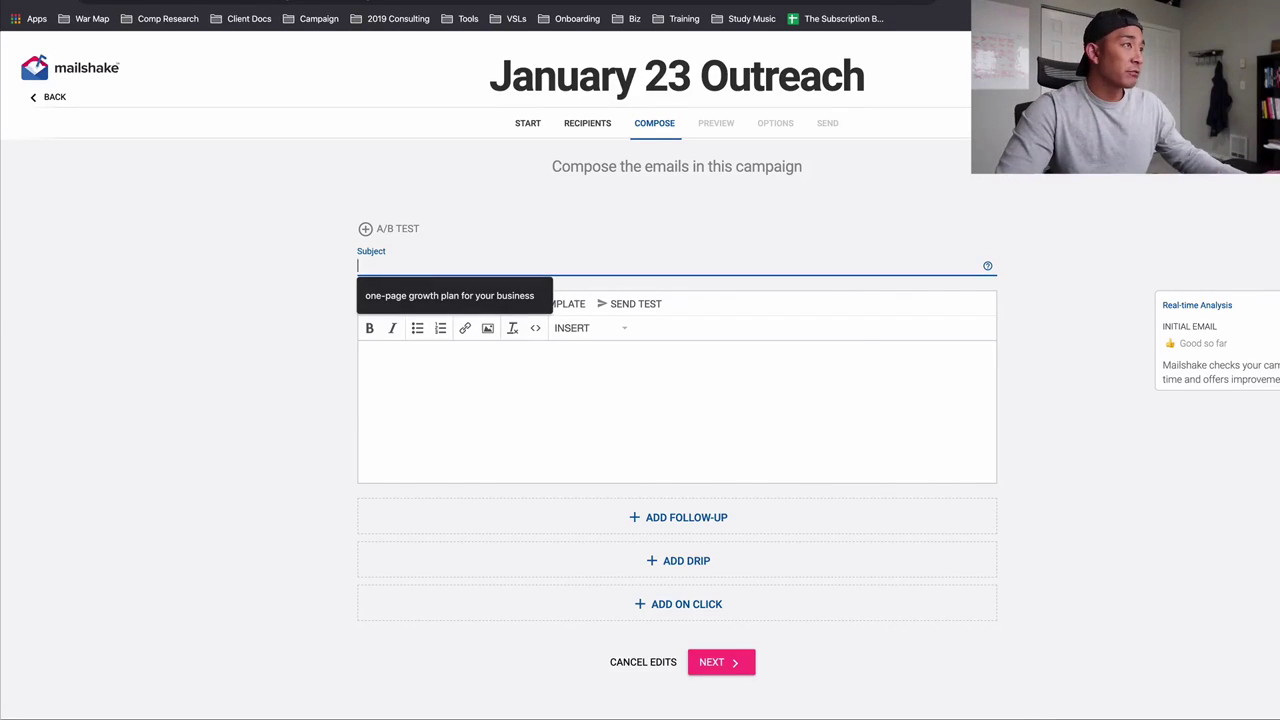
pyautogui.hotkey('ctrl', 'Tab')
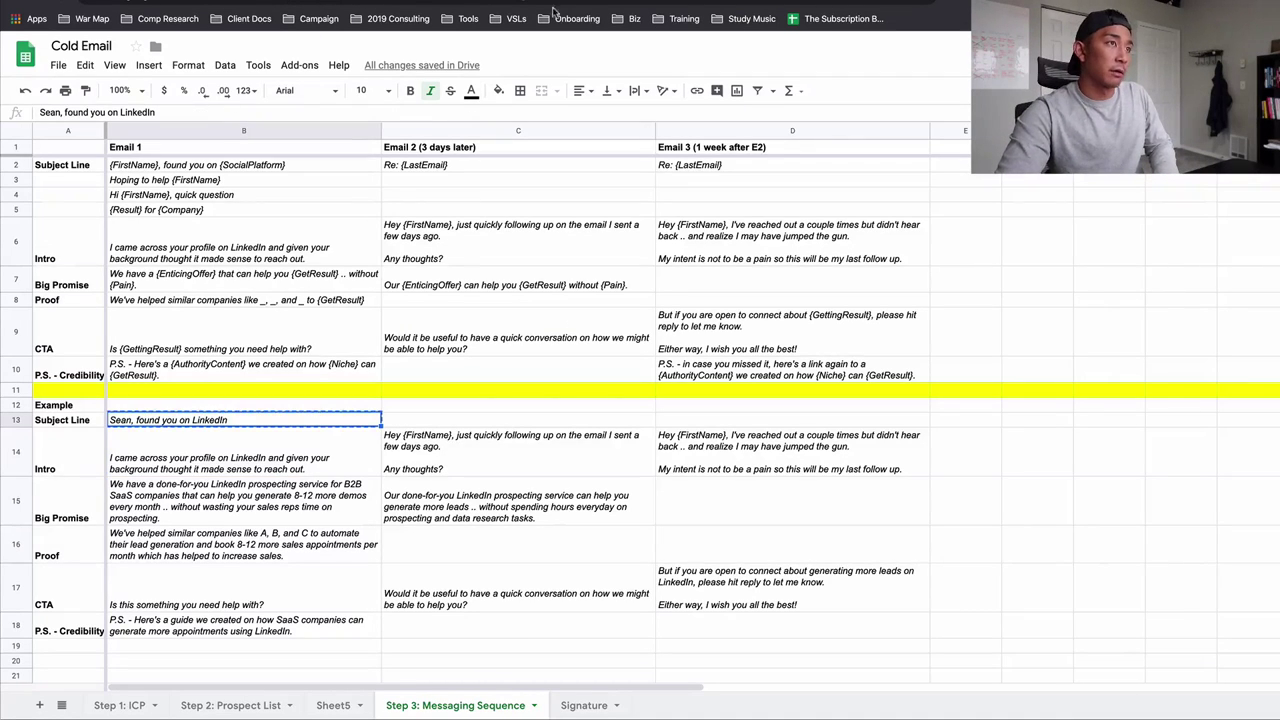
pyautogui.hotkey('ctrl', 'shift', 'Tab')
pyautogui.click(540, 268)
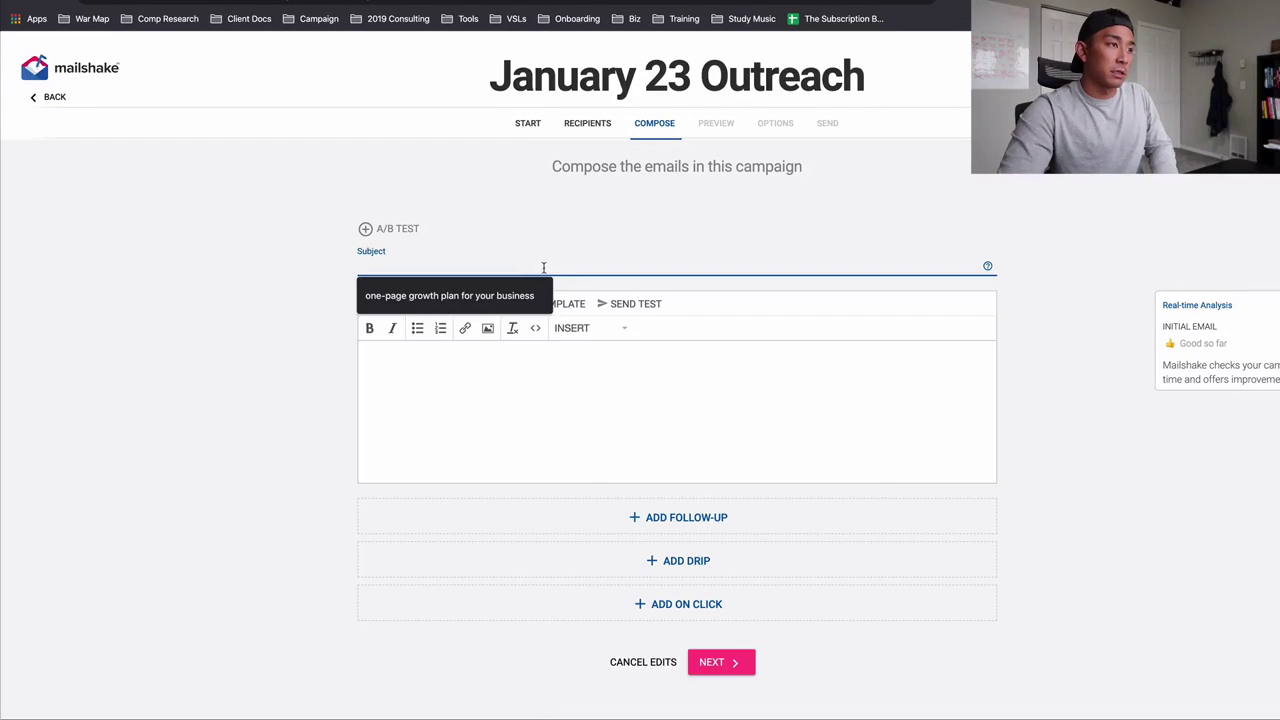
pyautogui.click(594, 329)
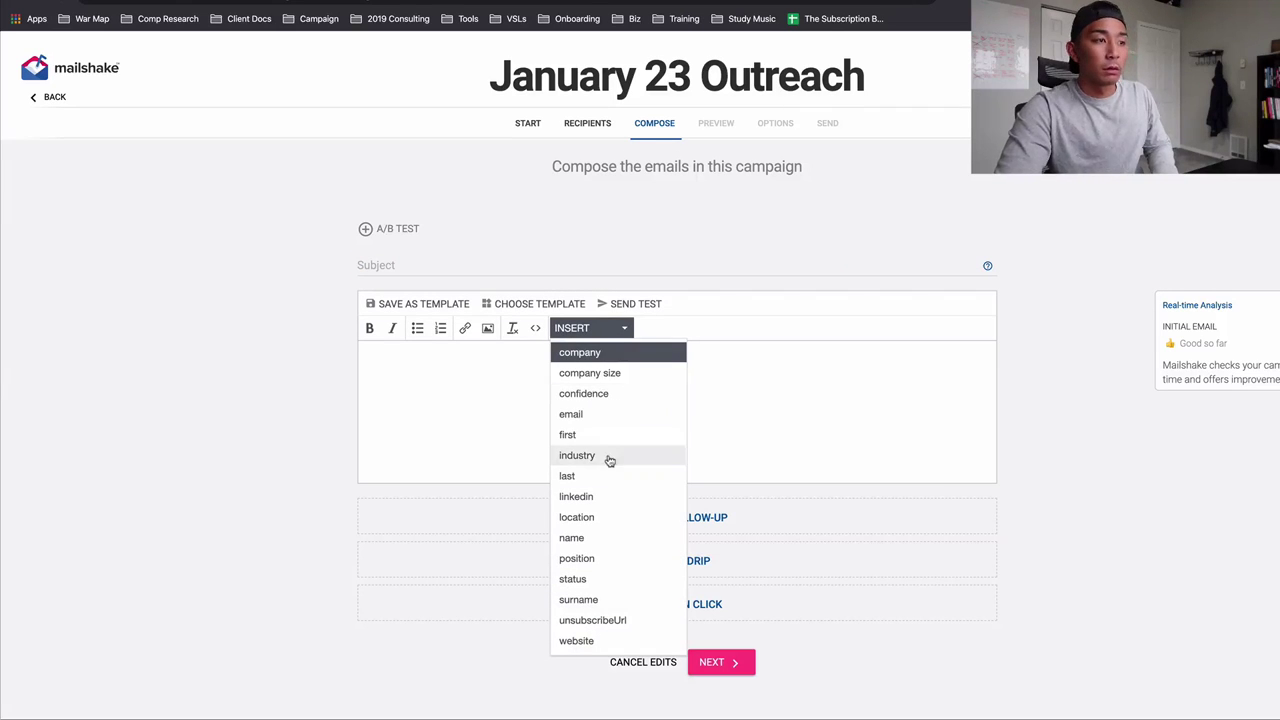
pyautogui.click(608, 539)
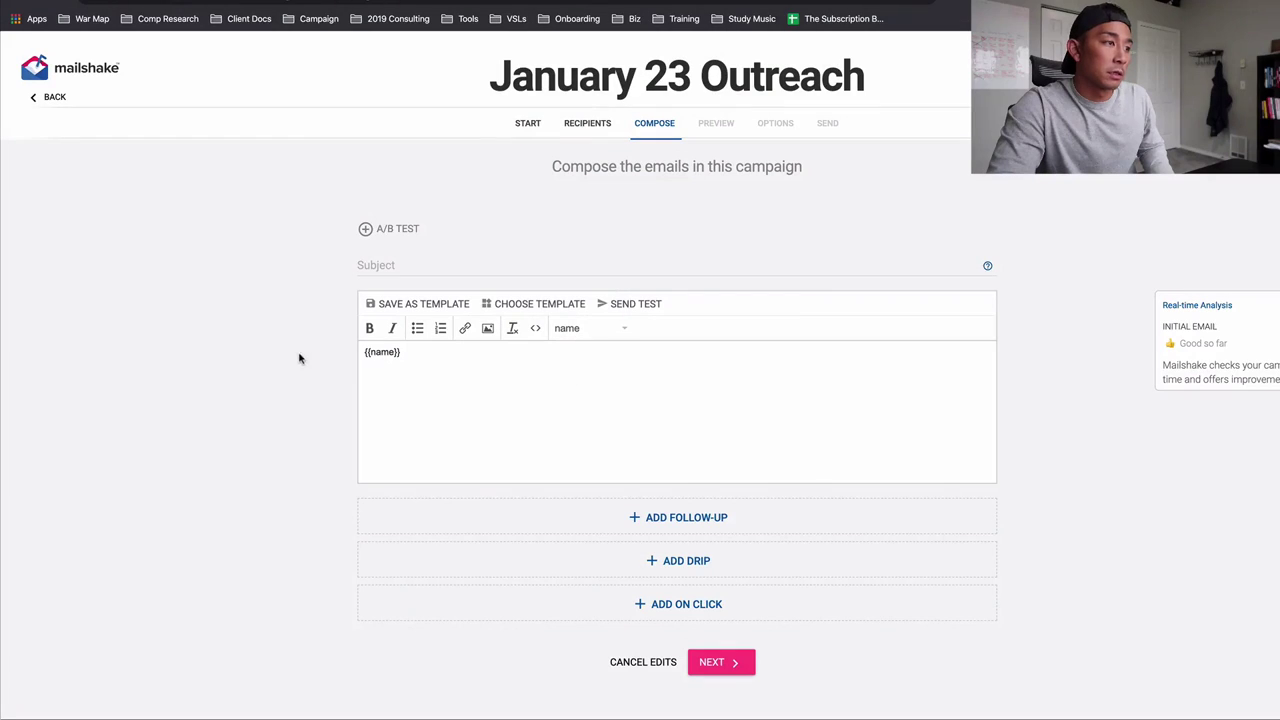
# Copy the name merge field into the subject line and complete it as "{{name}}, found you on LinkedIn".
pyautogui.moveTo(400, 352); pyautogui.dragTo(353, 356)
pyautogui.hotkey('ctrl', 'c')
pyautogui.click(406, 262)
pyautogui.hotkey('ctrl', 'v')
pyautogui.write(', founder')
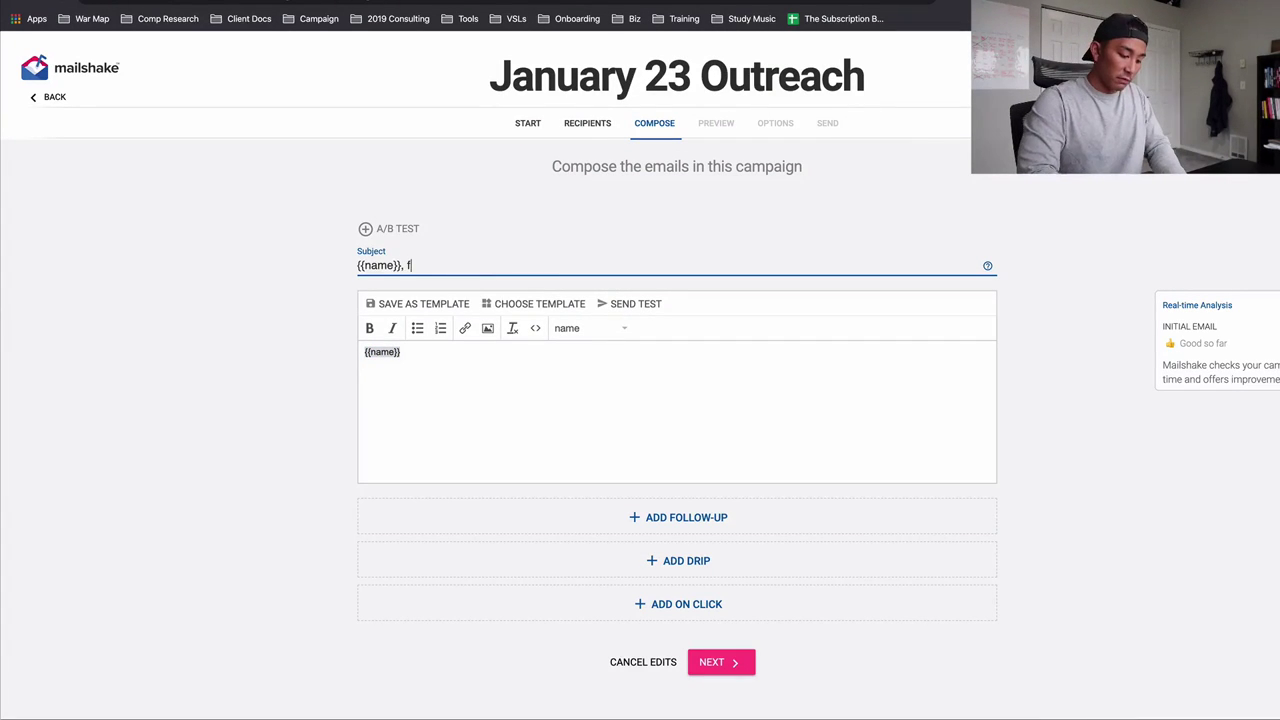
pyautogui.press('BackSpace')
pyautogui.press('BackSpace')
pyautogui.write('uou o')
pyautogui.press('BackSpace')
pyautogui.press('BackSpace')
pyautogui.press('BackSpace')
pyautogui.press('BackSpace')
pyautogui.press('BackSpace')
pyautogui.press('BackSpace')
pyautogui.write('you on LinkedIn')
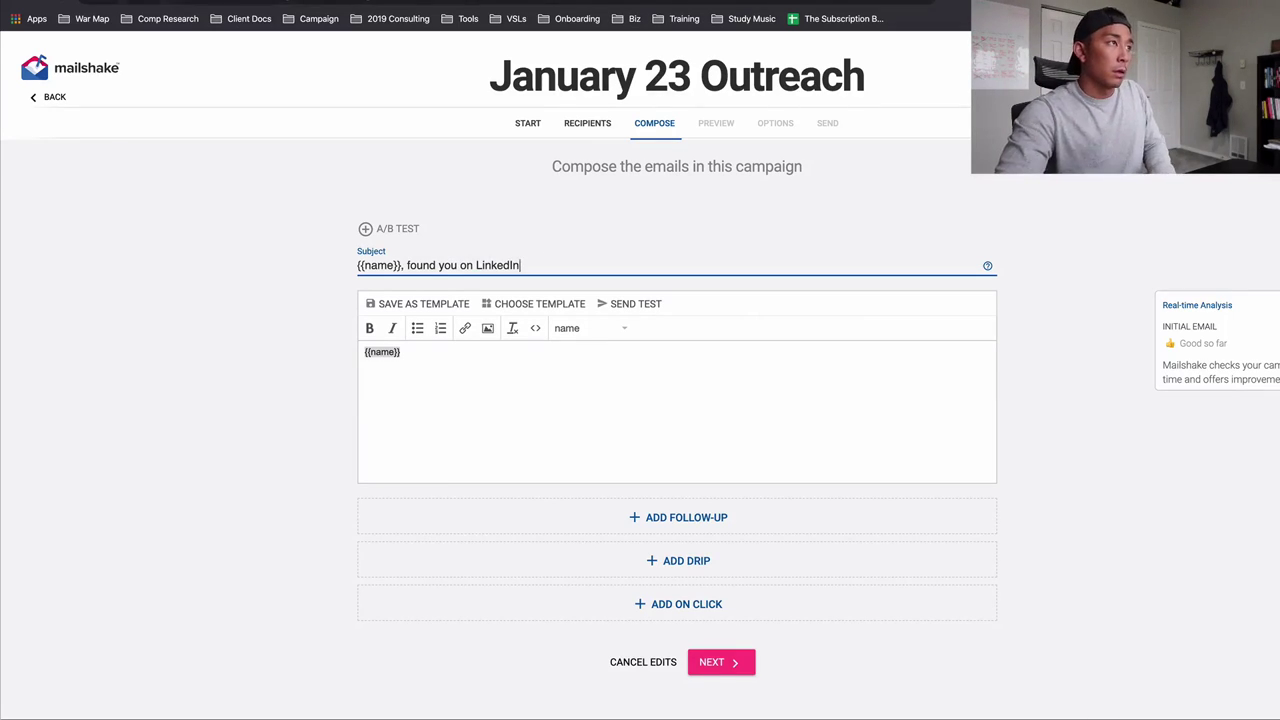
# Copy the Email 1 example from Intro through P.S. in the Cold Email sheet and paste it unformatted below the "{{name}}," greeting.
pyautogui.hotkey('ctrl', 'Tab')
pyautogui.click(265, 466)
pyautogui.moveTo(265, 466); pyautogui.dragTo(250, 625)
pyautogui.hotkey('ctrl', 'Tab')
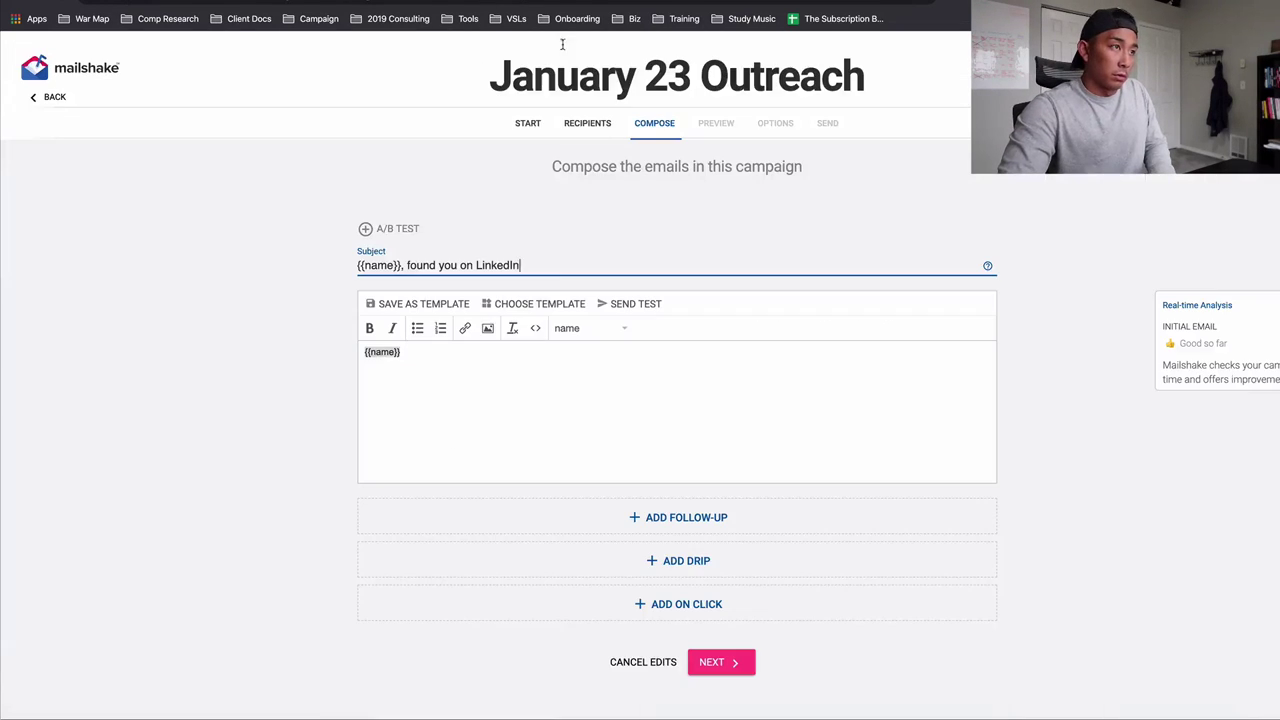
pyautogui.click(463, 346)
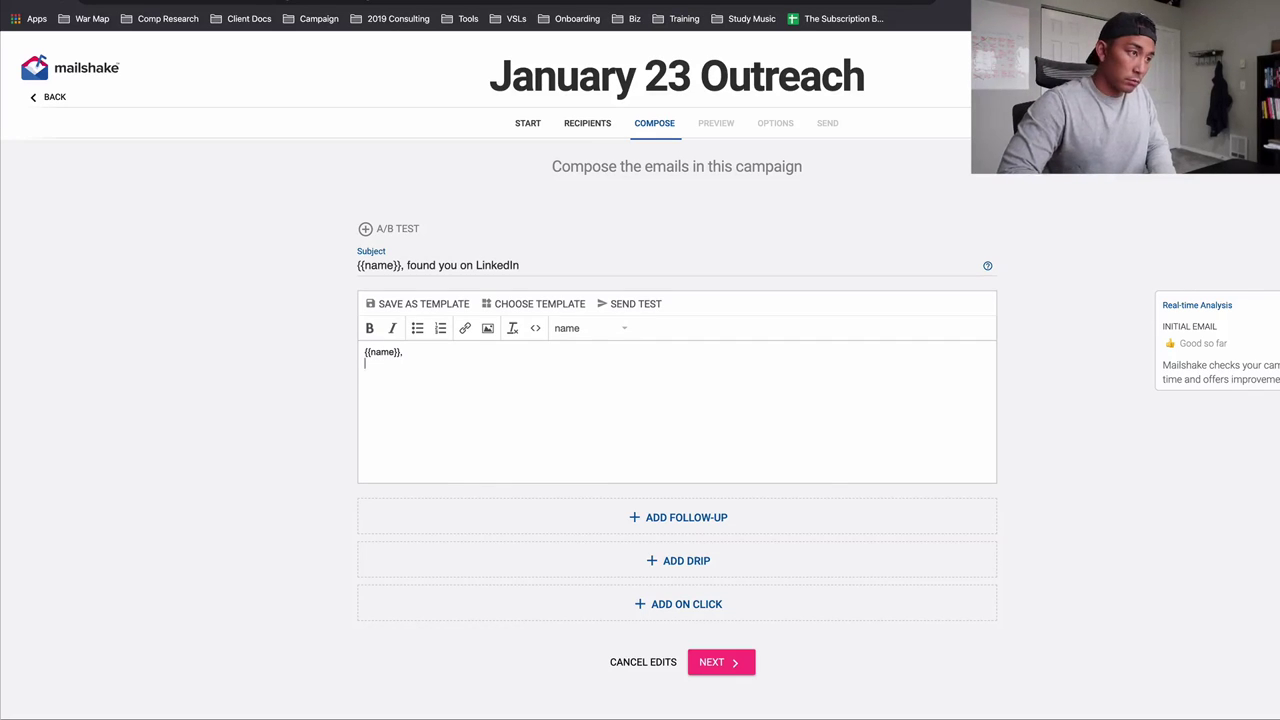
pyautogui.rightClick(414, 373)
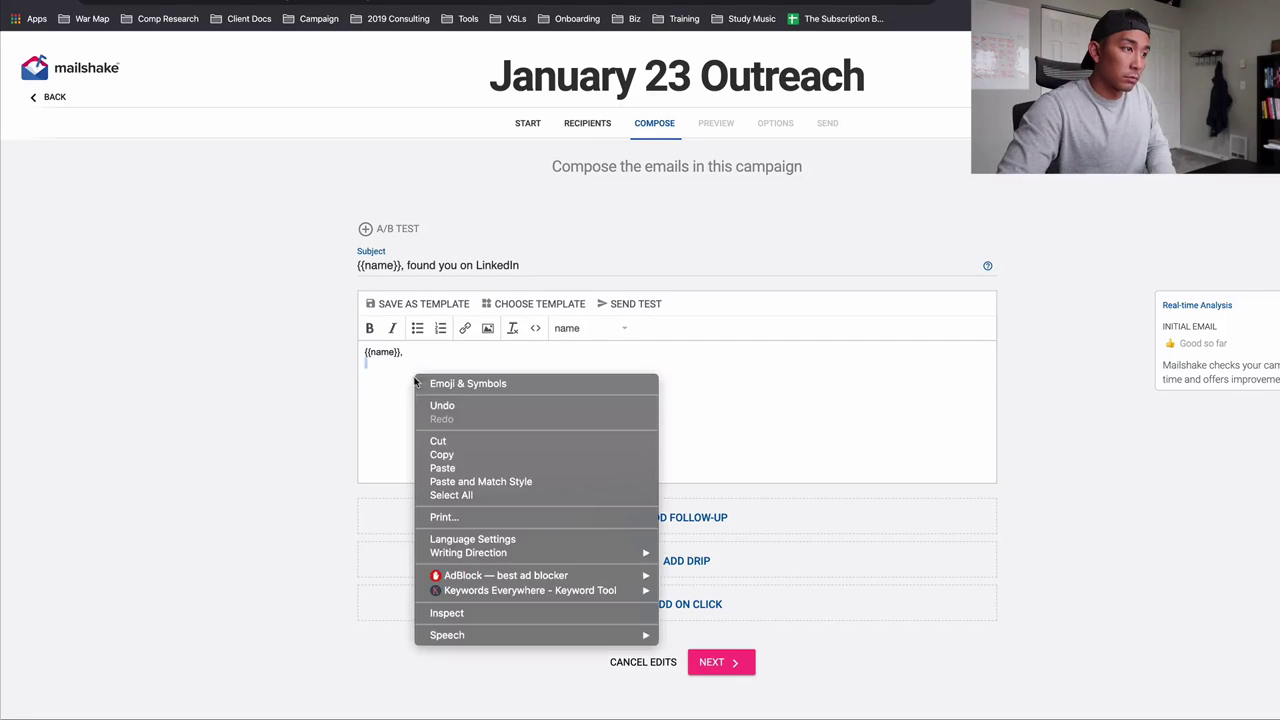
pyautogui.click(453, 481)
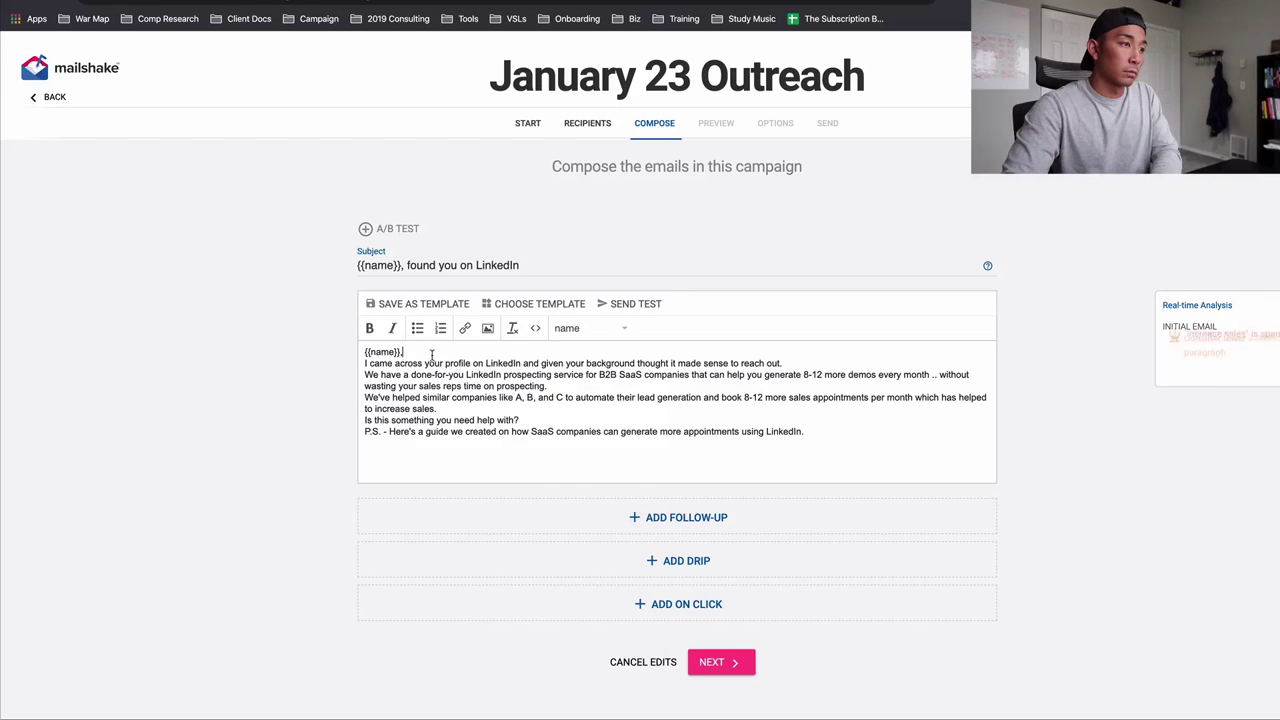
# Change the greeting to "Hi {{name}}," and set the opening LinkedIn sentence apart with blank lines.
pyautogui.click(365, 352)
pyautogui.write('Hi')
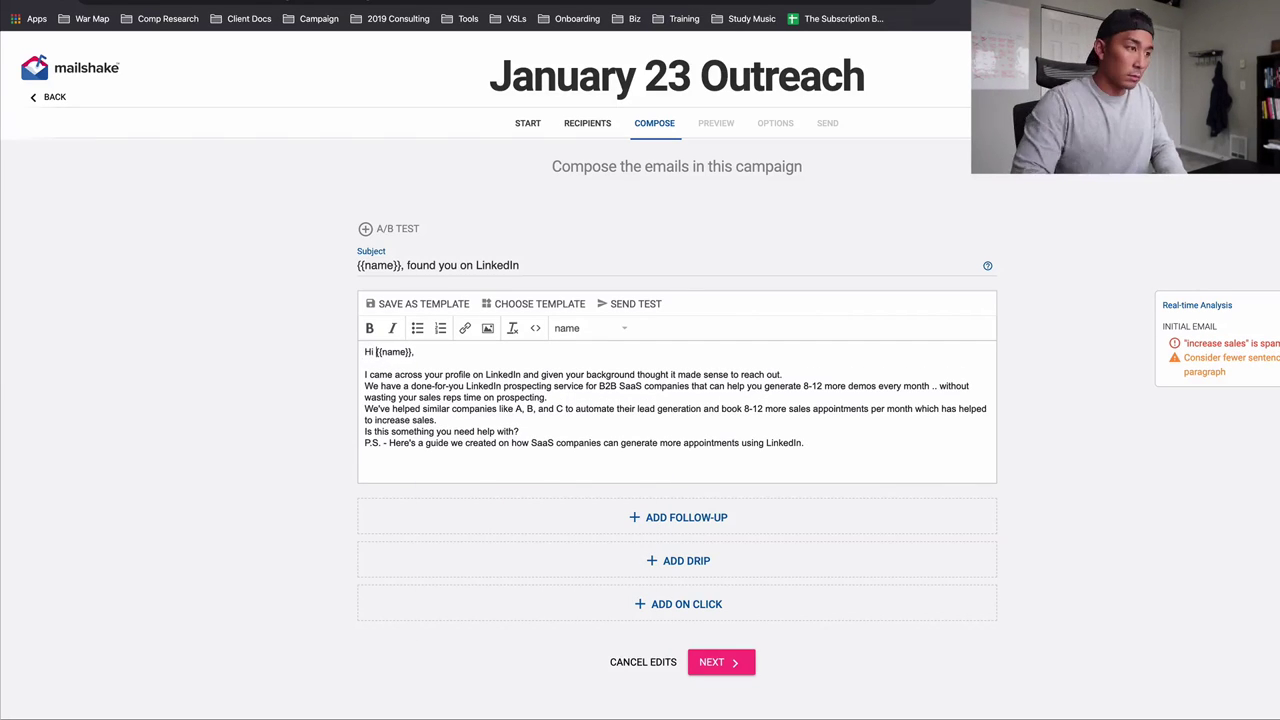
pyautogui.click(782, 374)
pyautogui.press('Return')
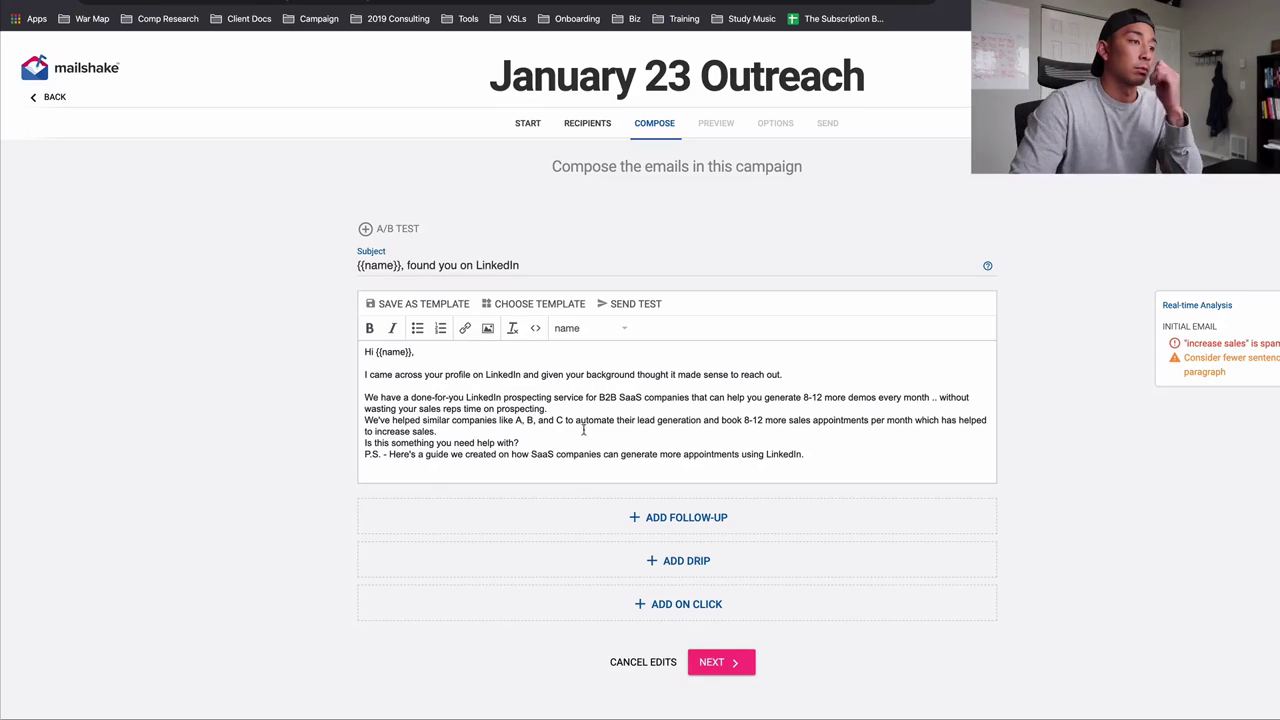
# Separate the promise, proof, "Is this something you need help with?" and P.S. paragraphs with blank lines.
pyautogui.press('Return')
pyautogui.press('Return')
pyautogui.press('Return')
pyautogui.write('kjjkjkjkjk')
pyautogui.doubleClick(408, 467)
pyautogui.press('BackSpace')
pyautogui.press('BackSpace')
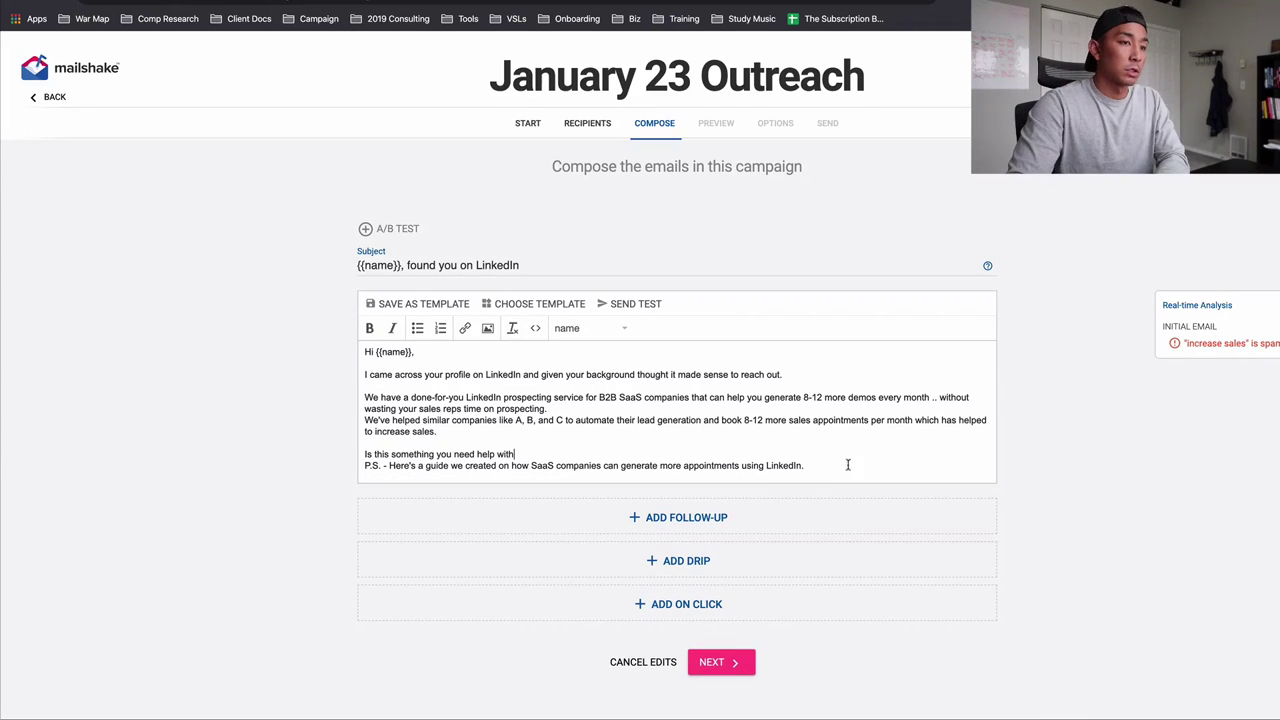
pyautogui.click(618, 409)
pyautogui.press('BackSpace')
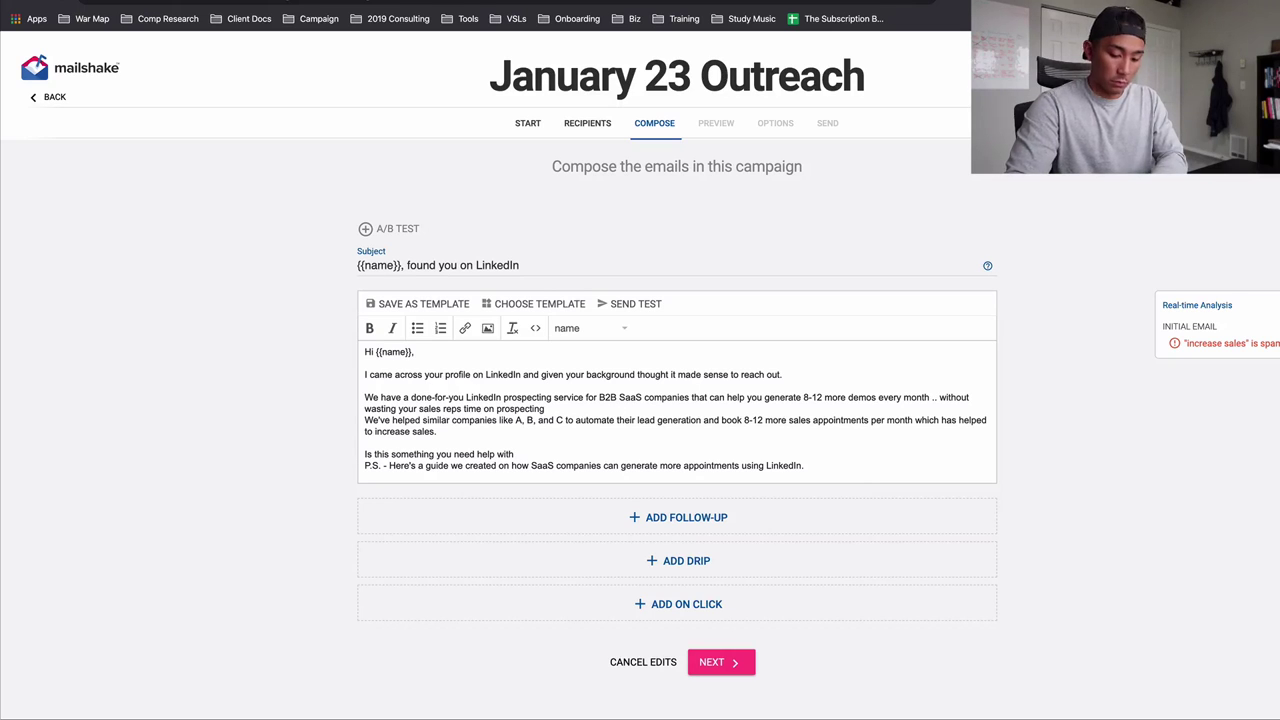
pyautogui.press('Return')
pyautogui.click(602, 460)
pyautogui.press('Return')
pyautogui.press('BackSpace')
pyautogui.press('BackSpace')
pyautogui.write('?')
pyautogui.press('Return')
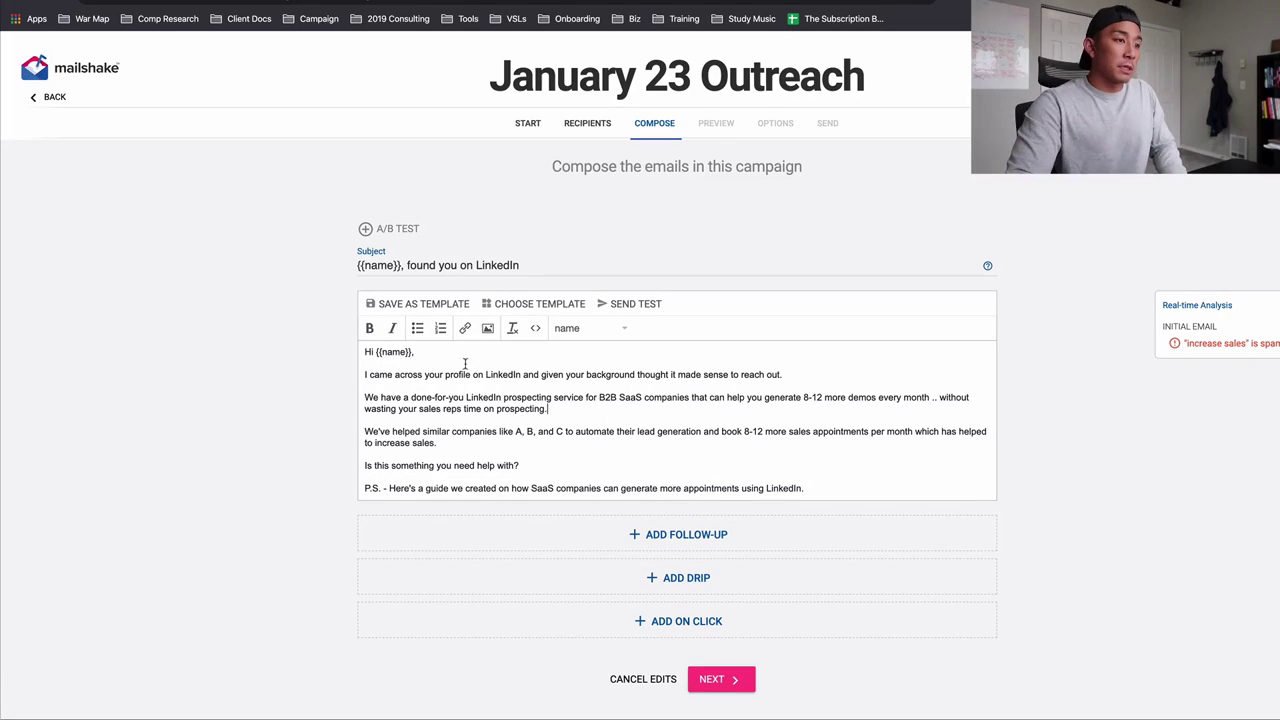
# Add a follow-up email to the campaign, try to continue with its body empty, and delete it.
pyautogui.click(435, 361)
pyautogui.press('super+2')
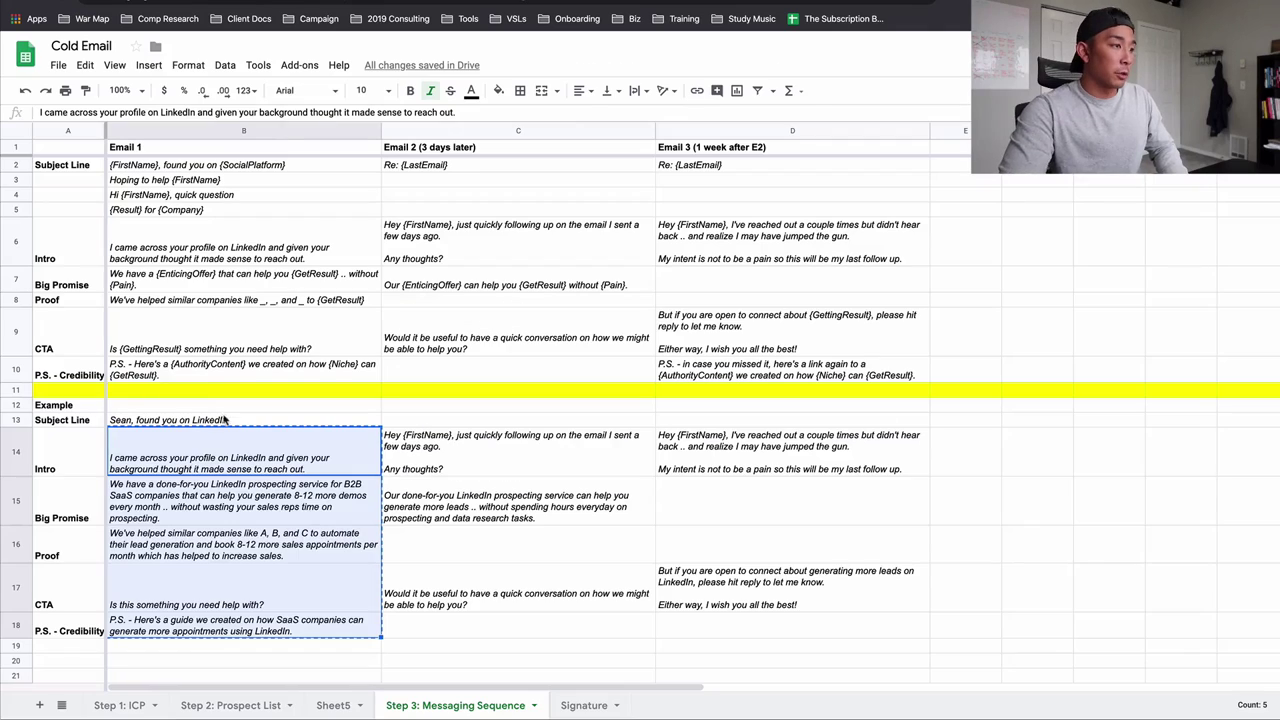
pyautogui.press('super+4')
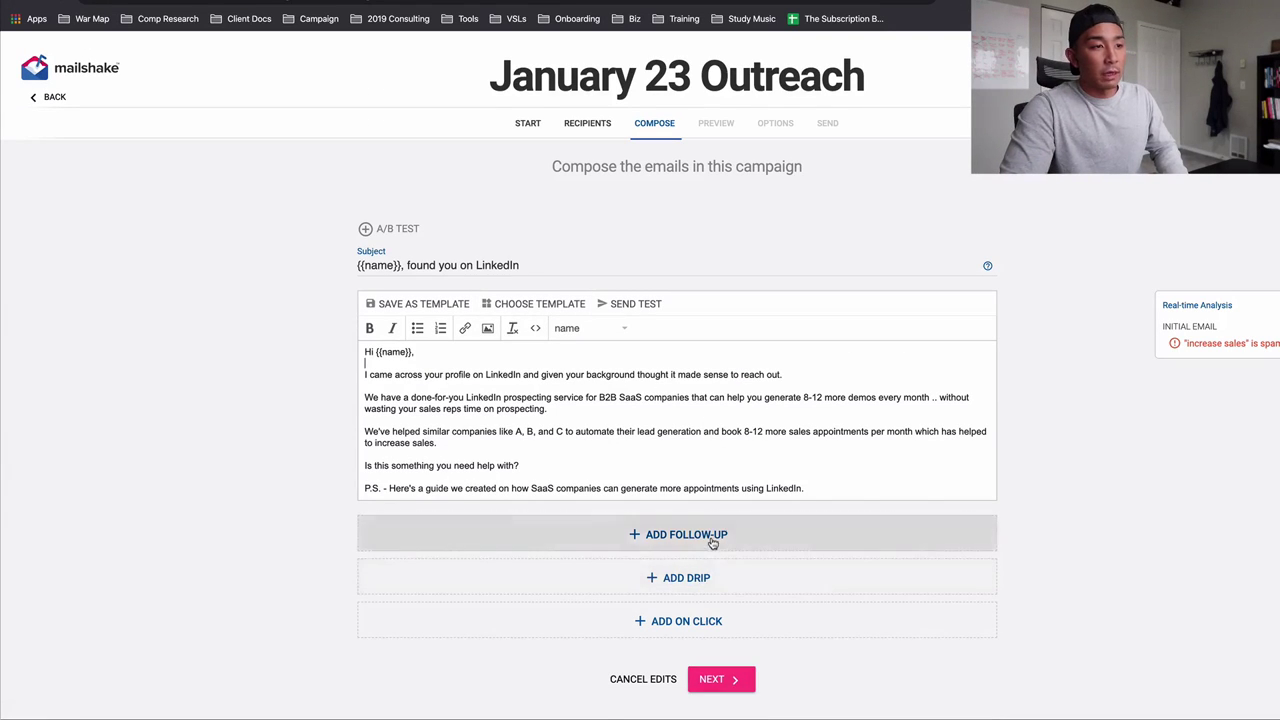
pyautogui.click(700, 532)
pyautogui.scroll(-3, 519, 465)
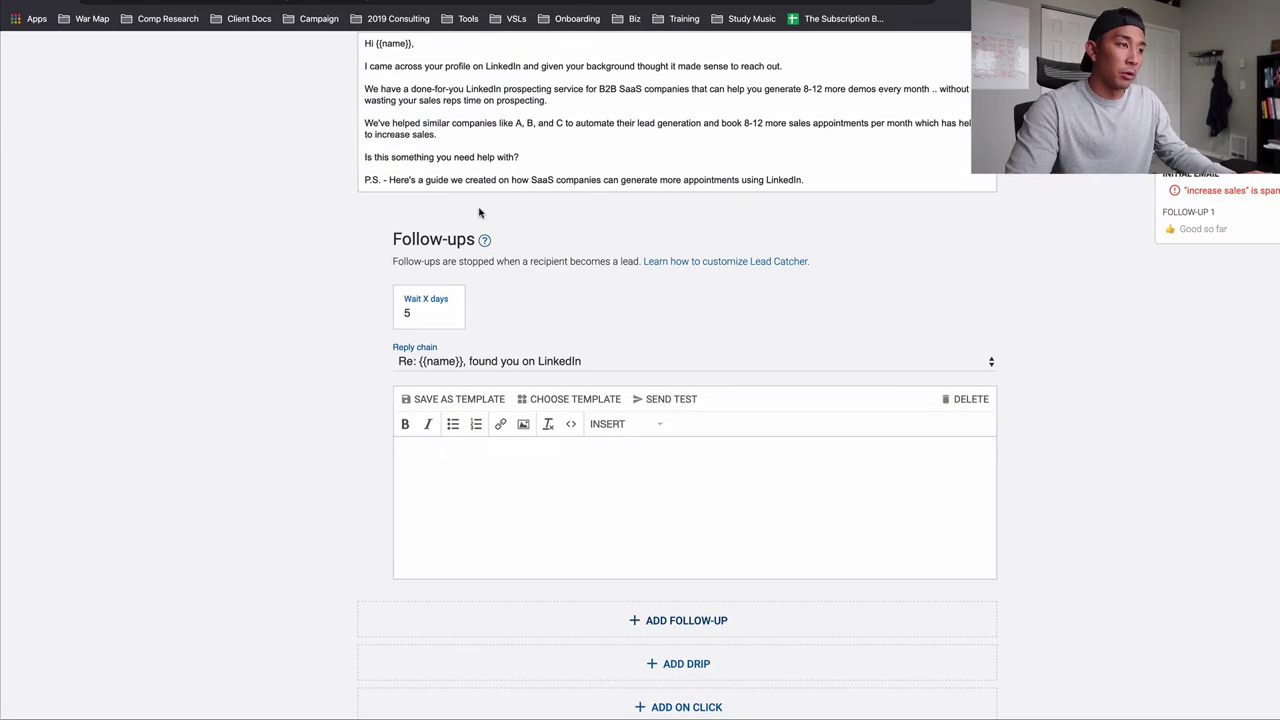
pyautogui.doubleClick(426, 311)
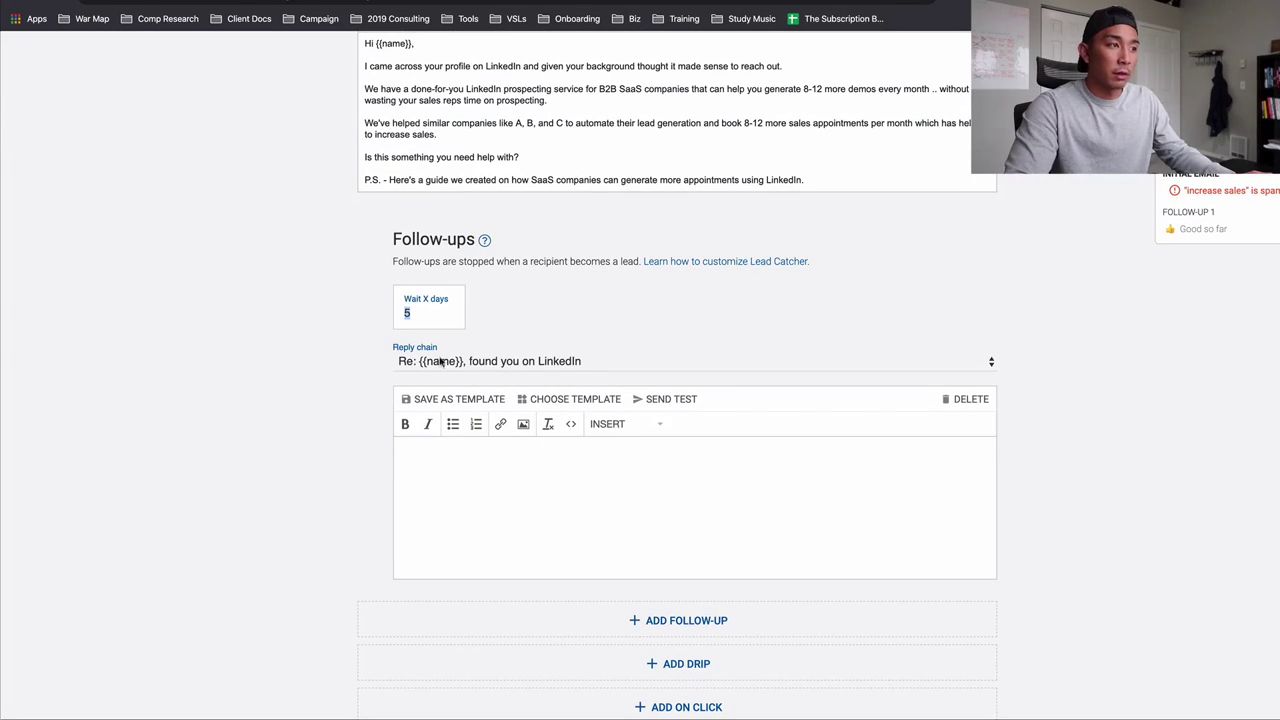
pyautogui.click(409, 362)
pyautogui.click(722, 480)
pyautogui.click(586, 481)
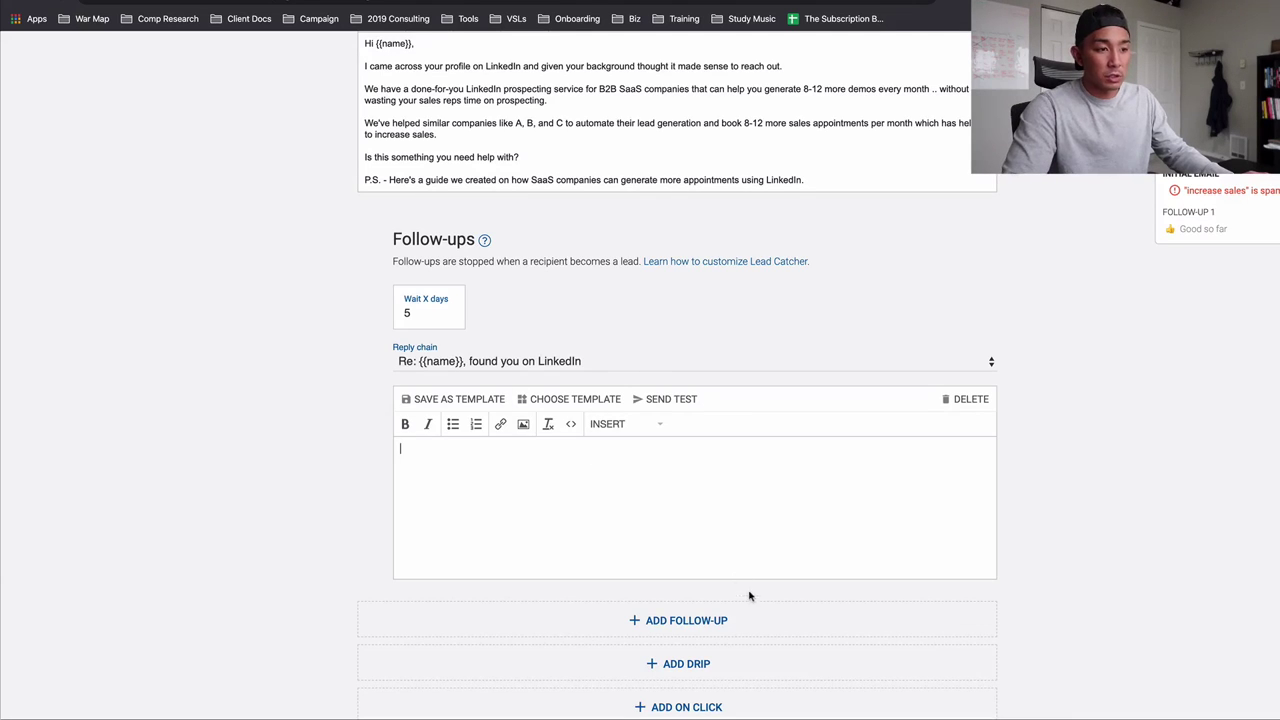
pyautogui.scroll(-3, 760, 570)
pyautogui.click(738, 531)
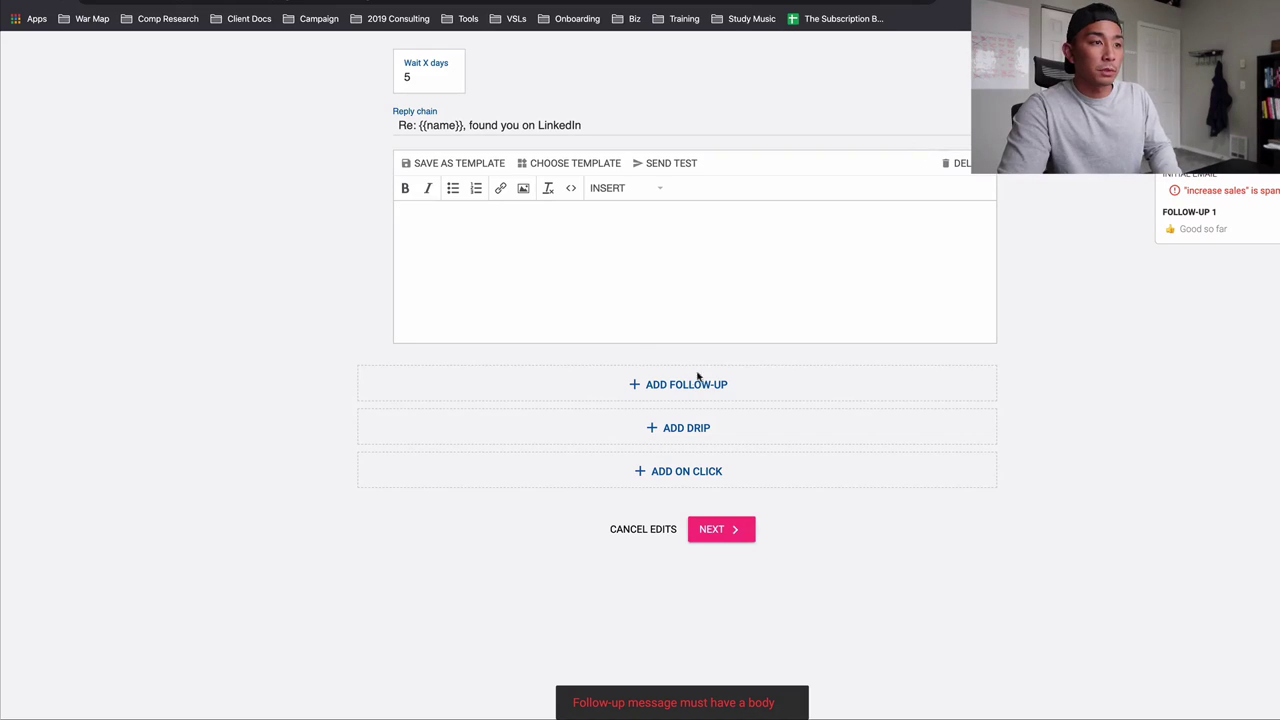
pyautogui.scroll(2, 553, 237)
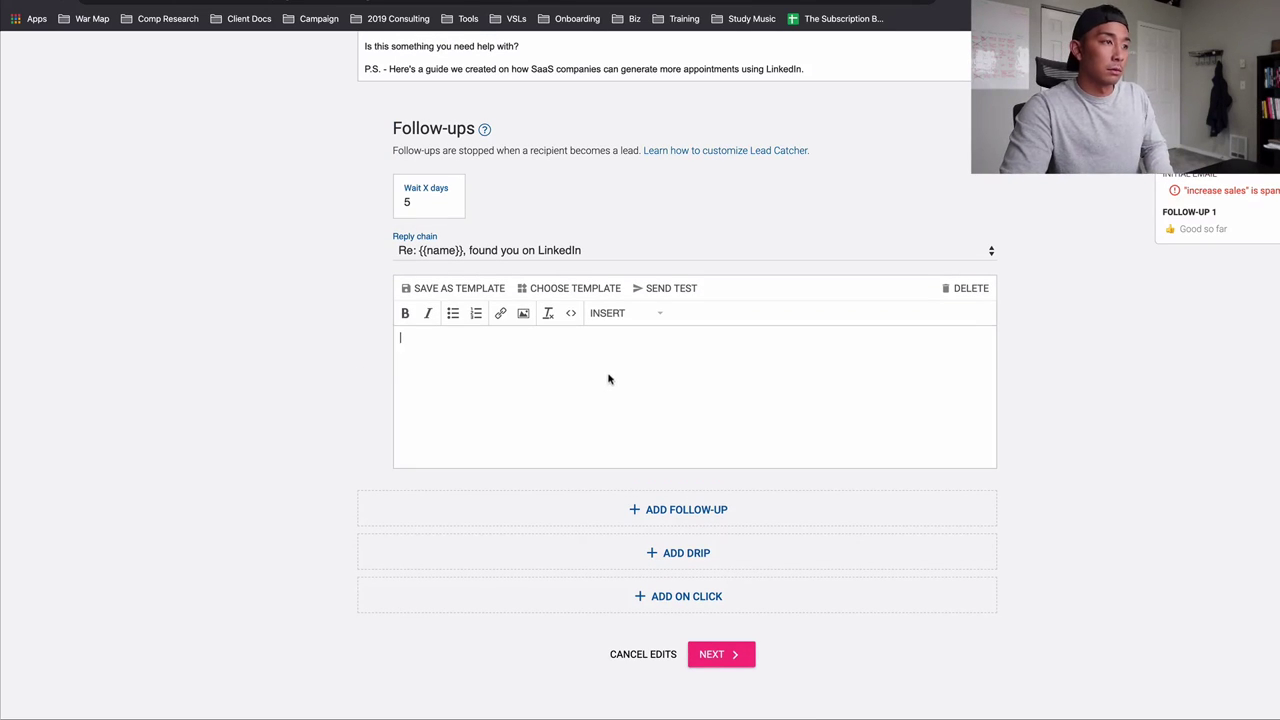
pyautogui.click(975, 290)
# Continue to the preview stage and check the personalised subject, greeting and body for the first recipient.
pyautogui.click(745, 531)
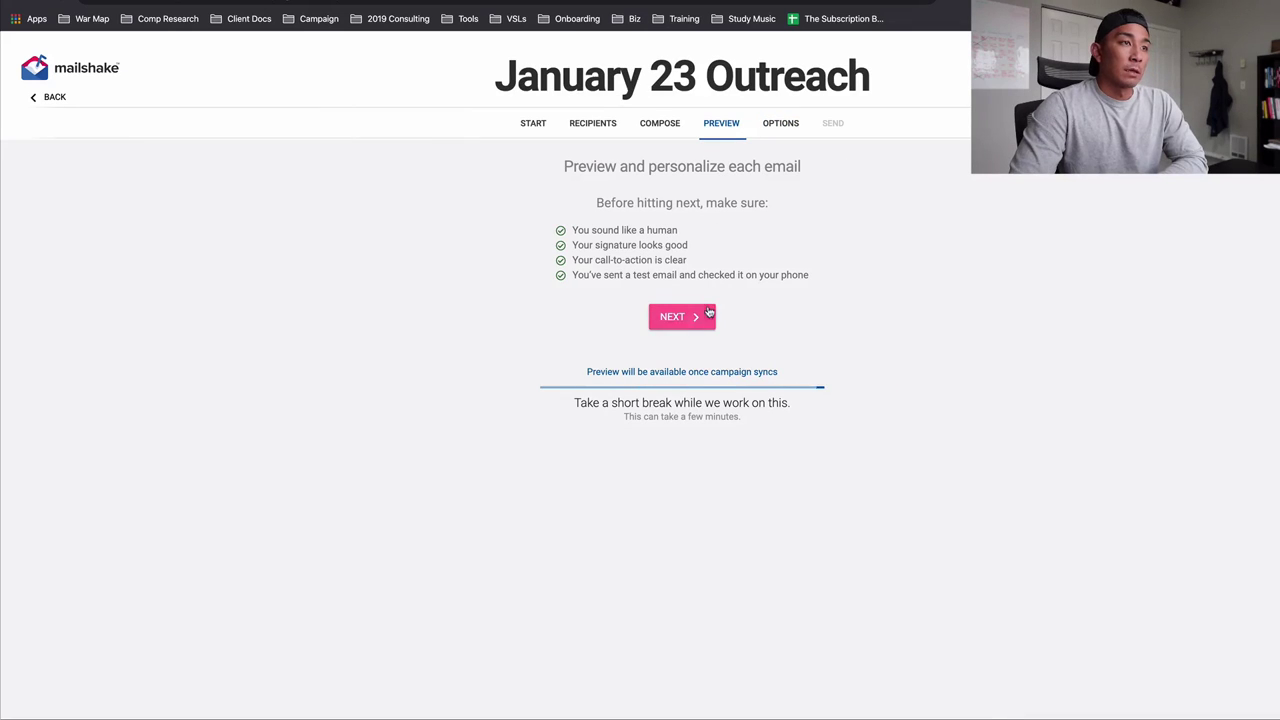
pyautogui.click(690, 315)
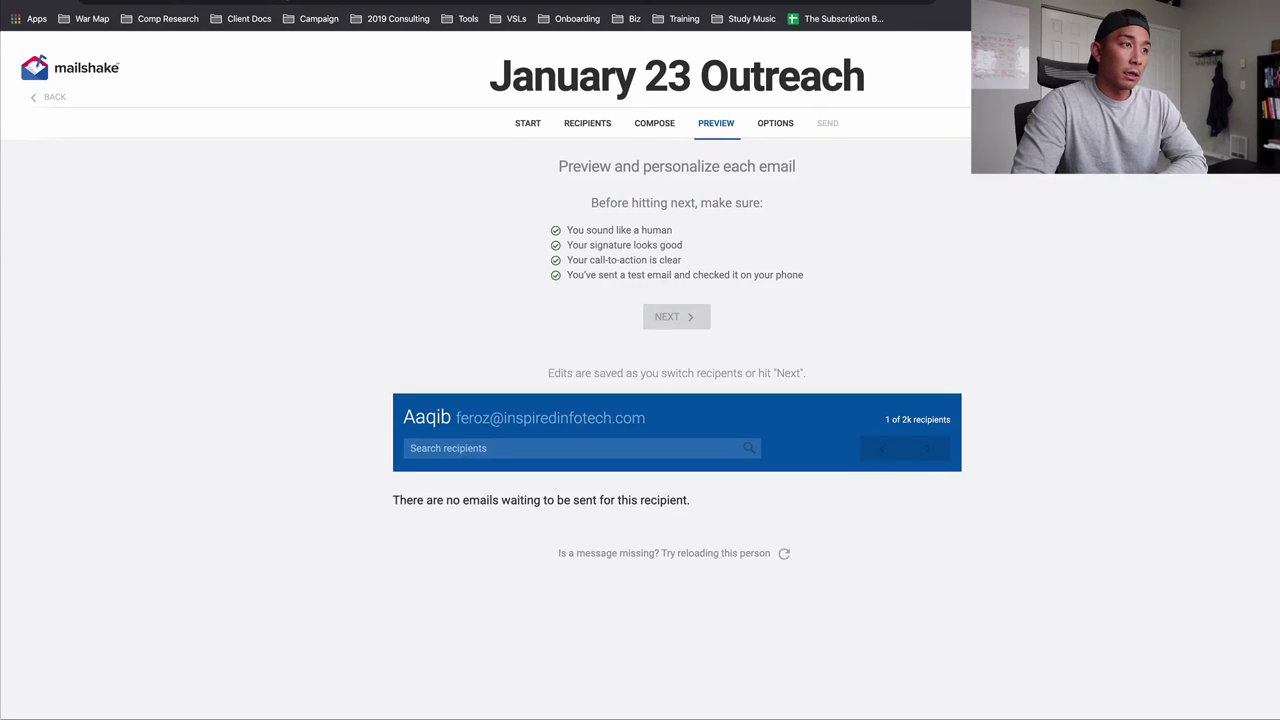
pyautogui.scroll(-3, 430, 250)
pyautogui.moveTo(462, 326); pyautogui.dragTo(405, 318)
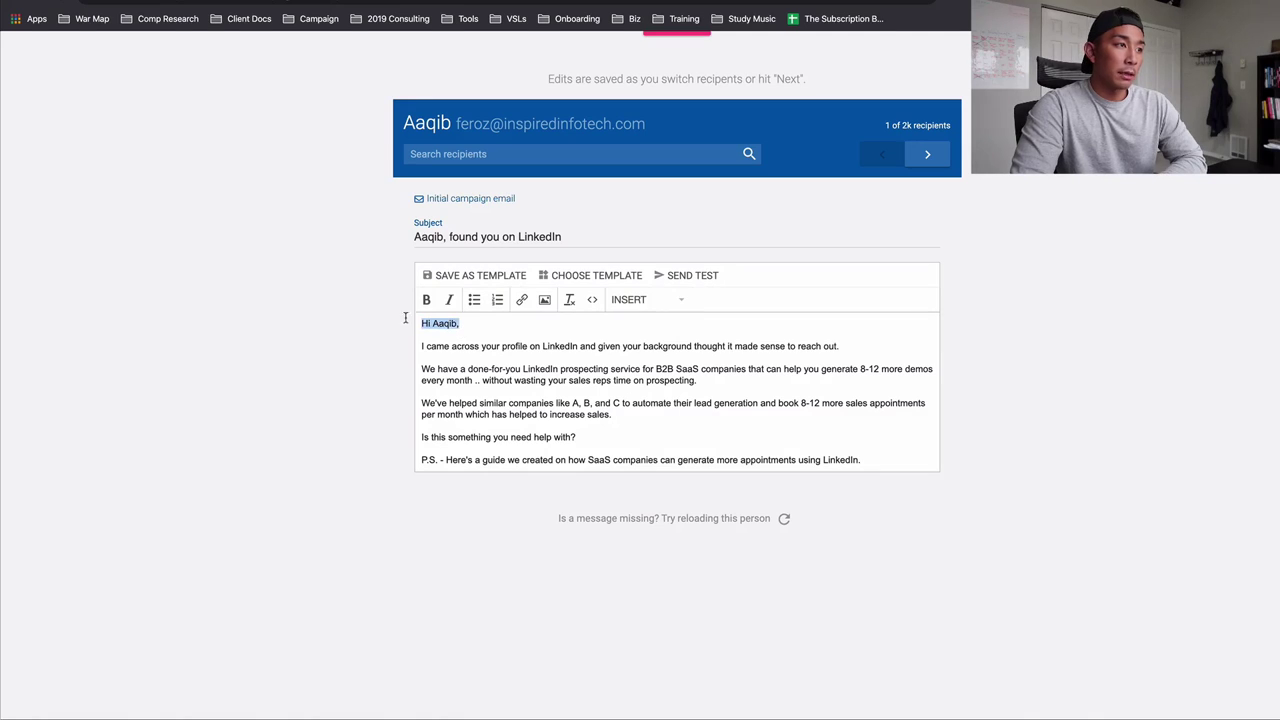
pyautogui.click(434, 238)
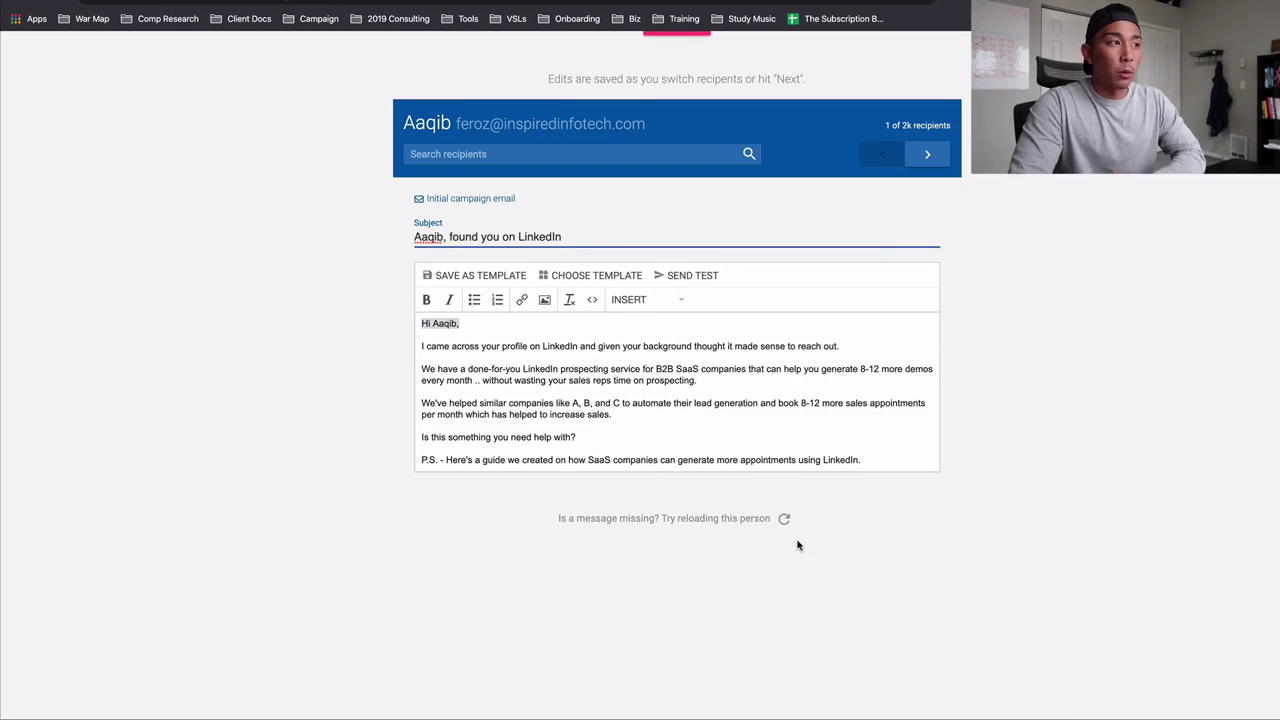
pyautogui.click(593, 380)
pyautogui.moveTo(862, 460); pyautogui.dragTo(400, 350)
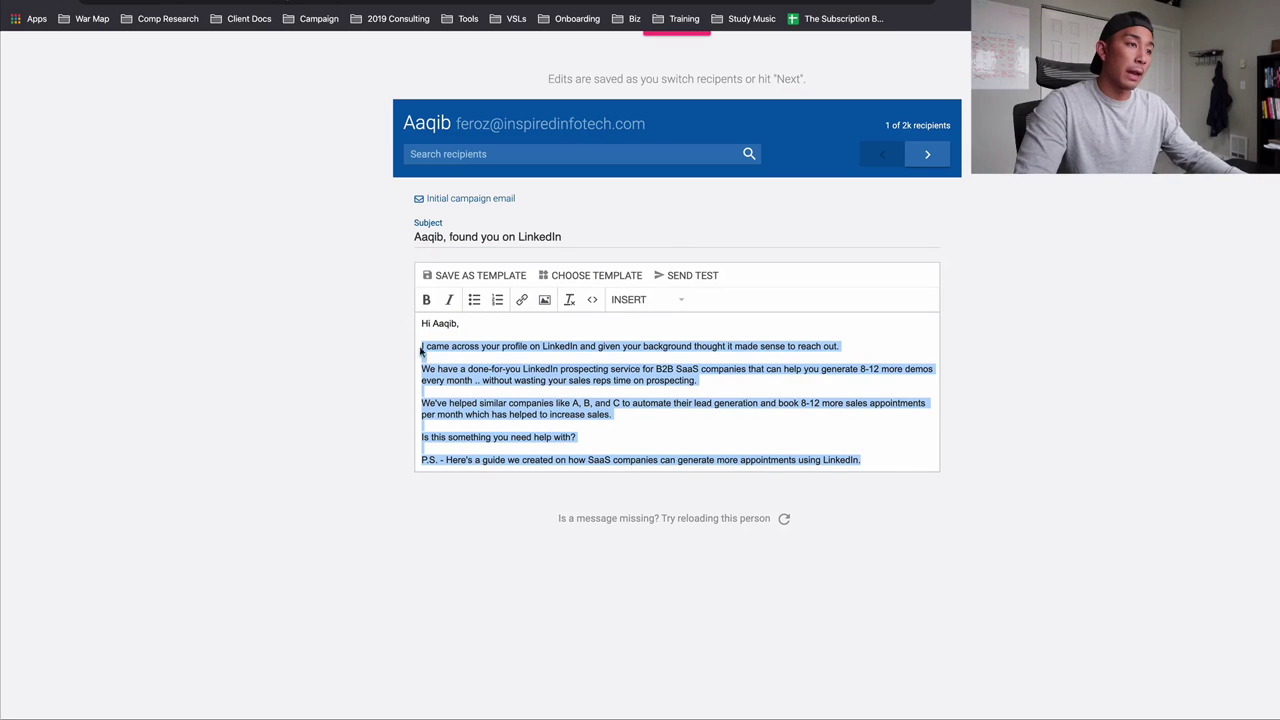
# Compare the email preview with the Step 3: Messaging Sequence sheet and review the process diagram on the AWW board.
pyautogui.hotkey('ctrl', 'Tab')
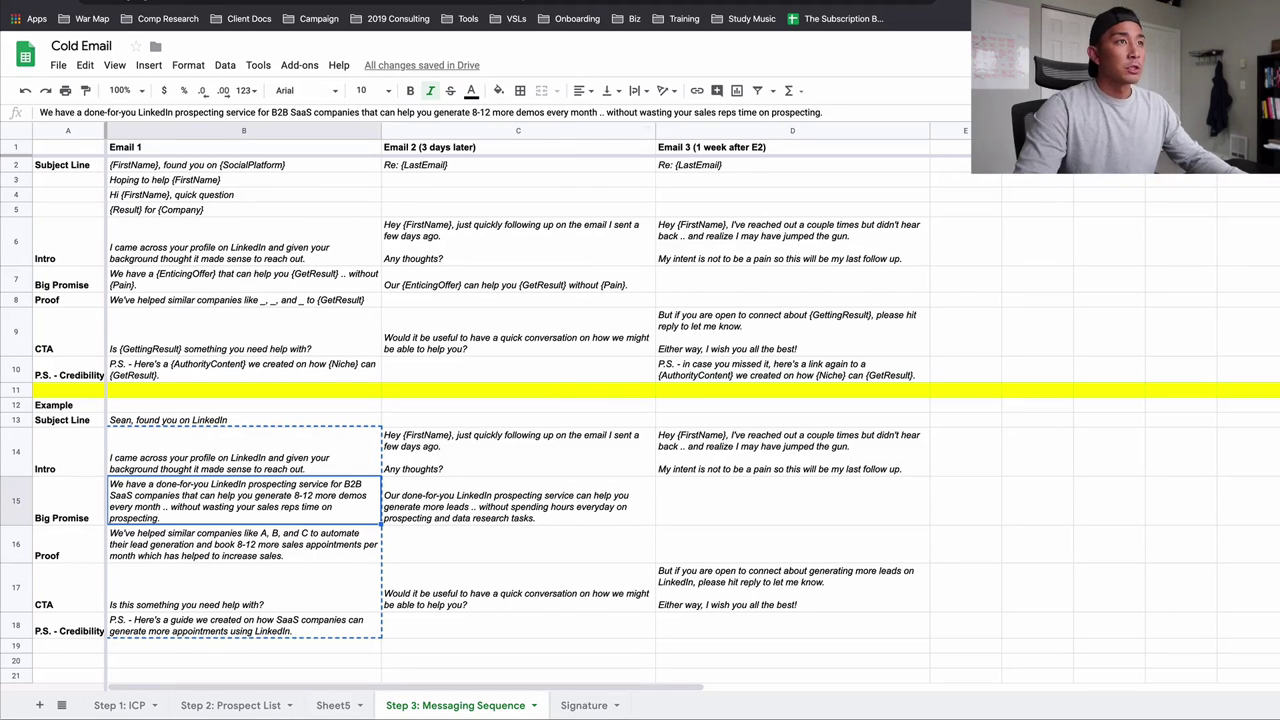
pyautogui.hotkey('ctrl', 'shift', 'Tab')
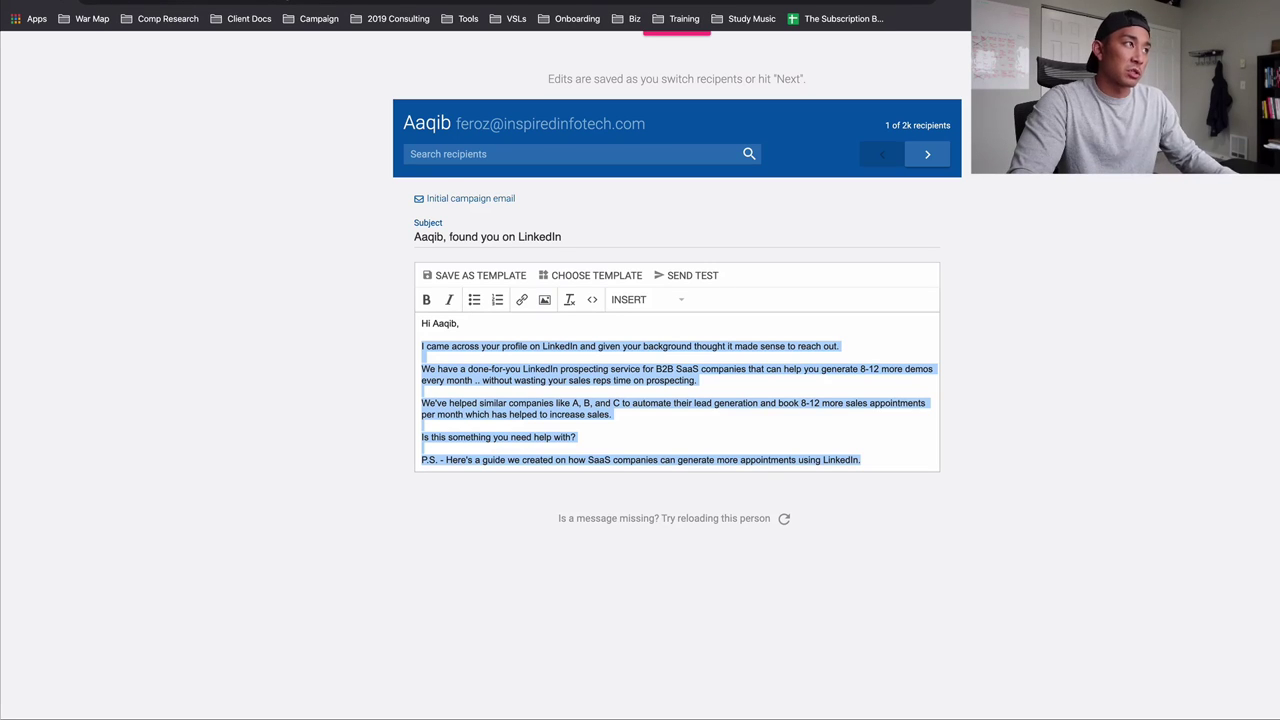
pyautogui.hotkey('ctrl', 'Tab')
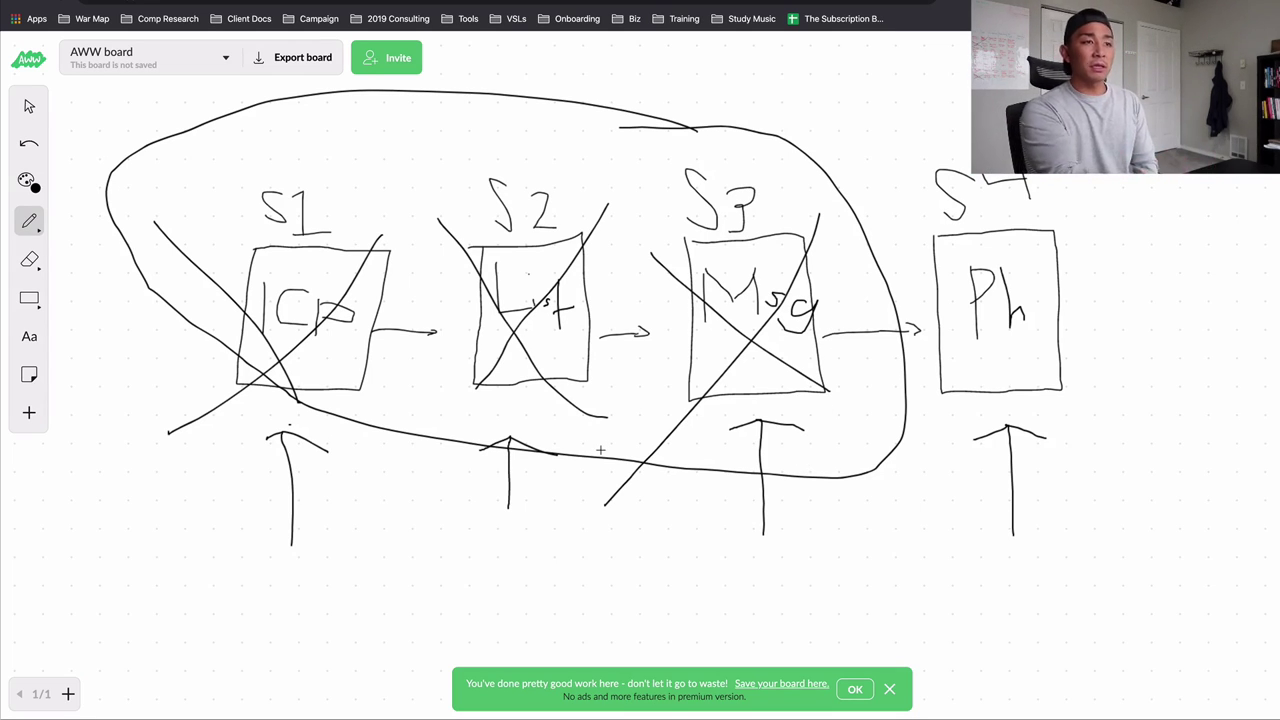
pyautogui.hotkey('ctrl', 'tab')
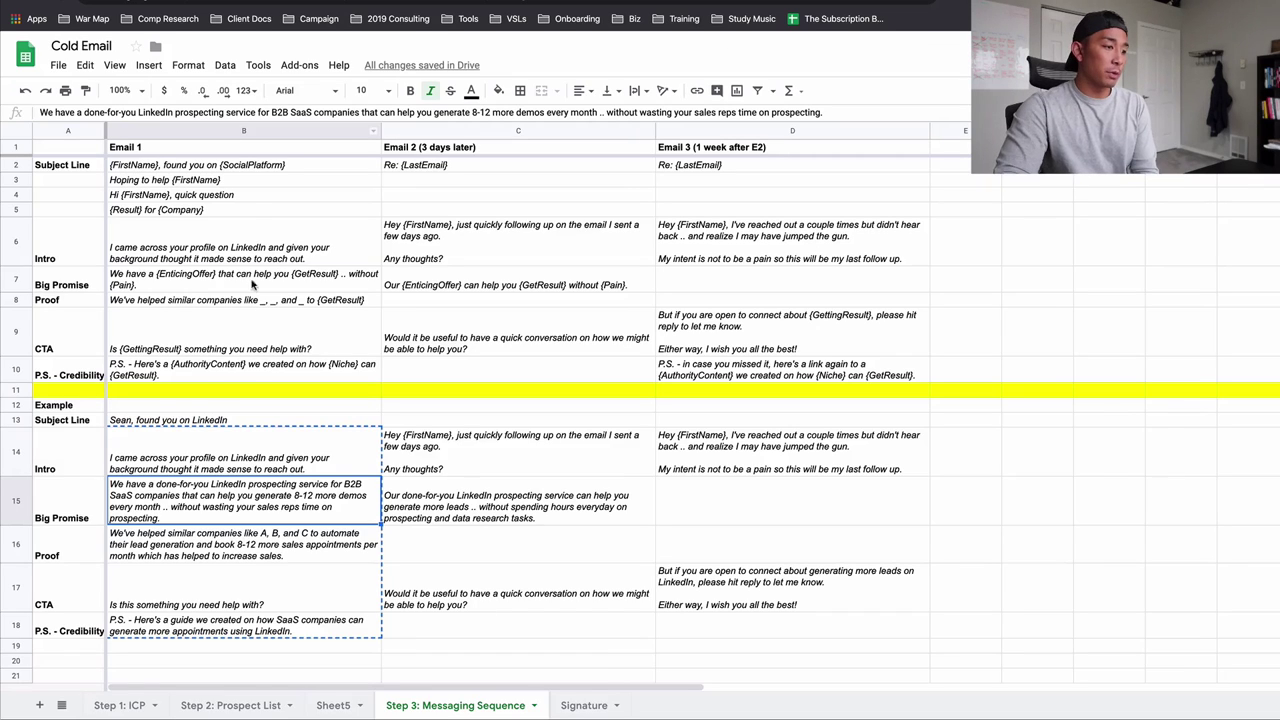